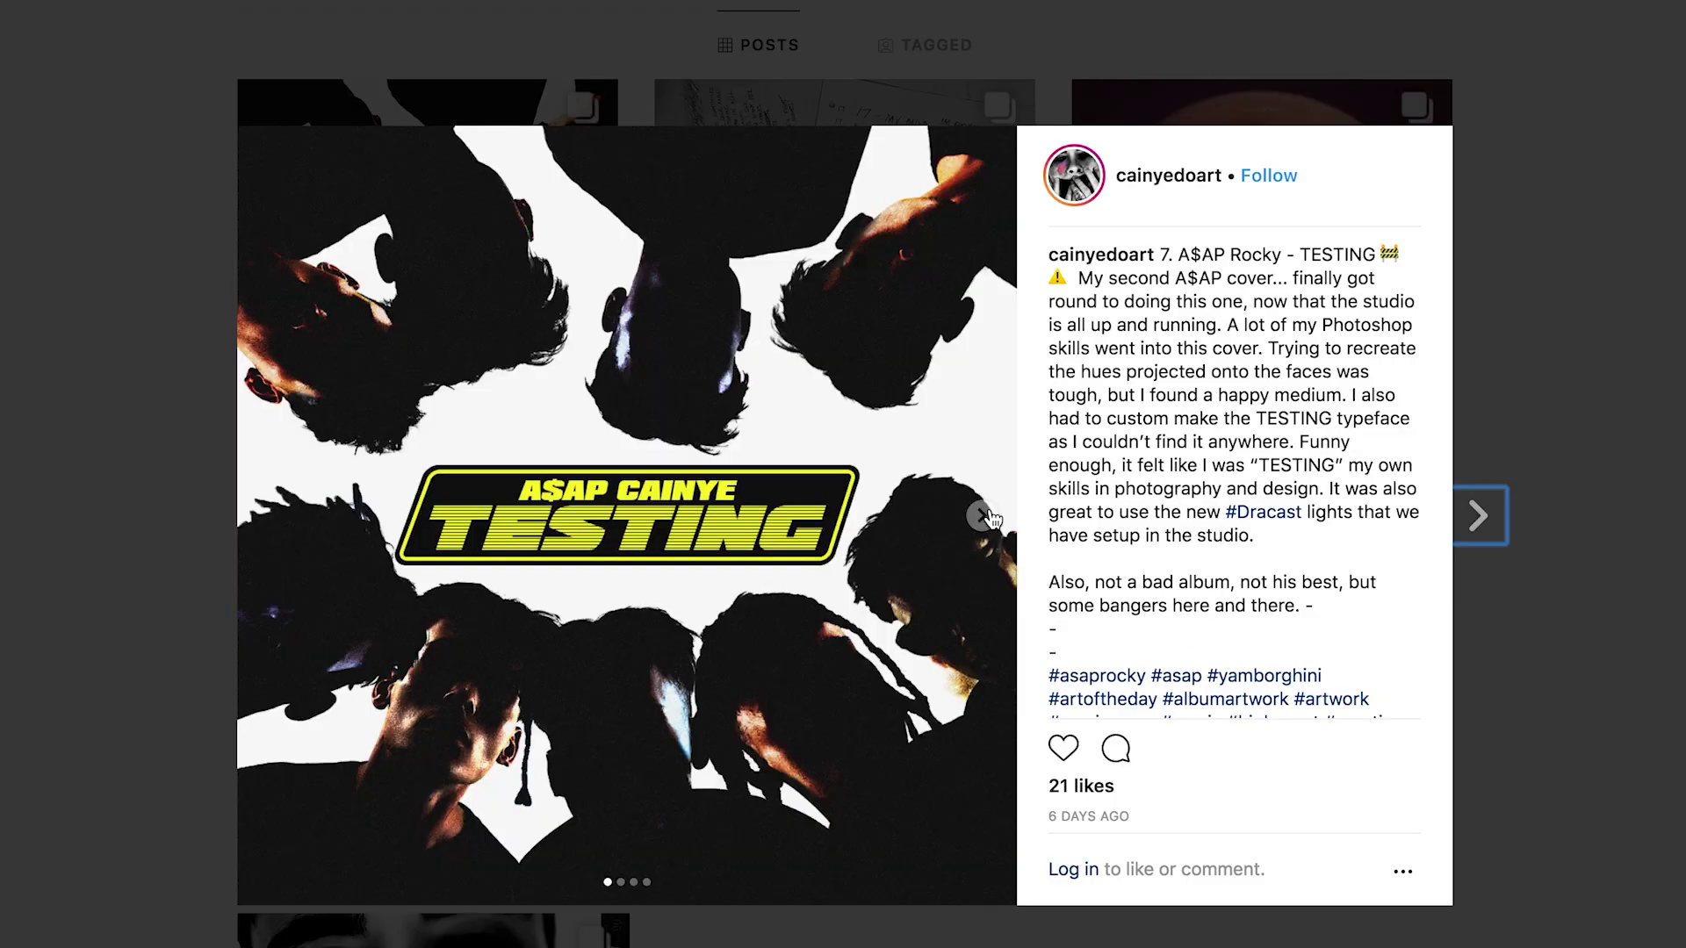
Page through the TESTING post's three remaining images, then close it back to the profile grid.
left_click(982, 516)
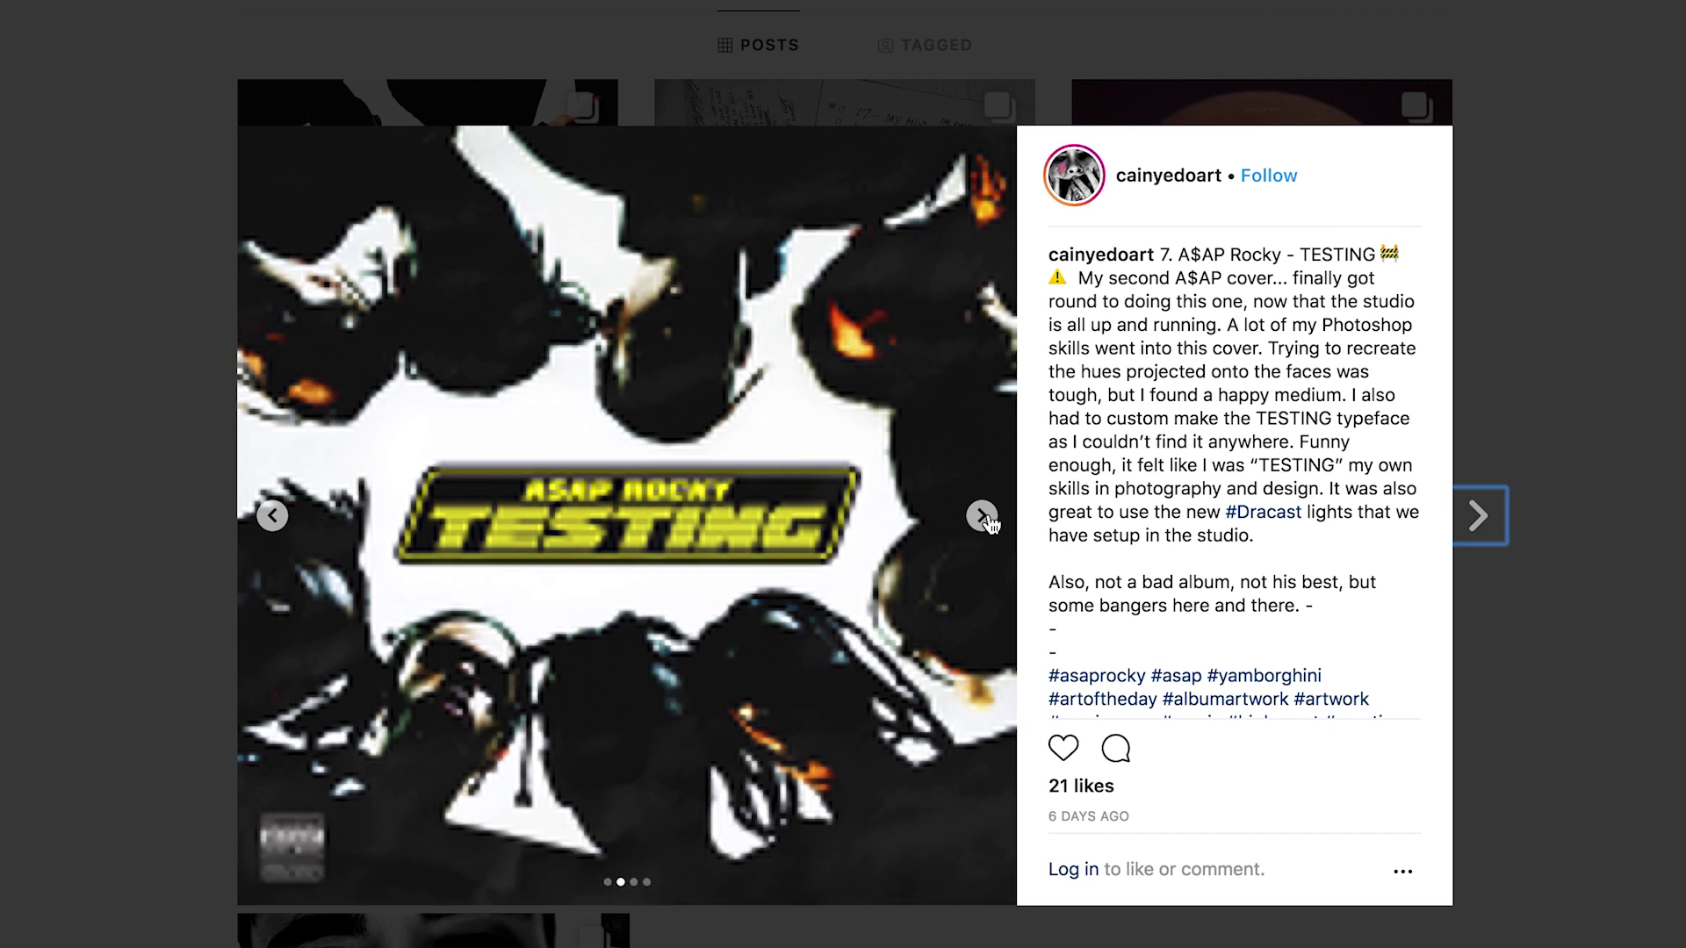
left_click(984, 516)
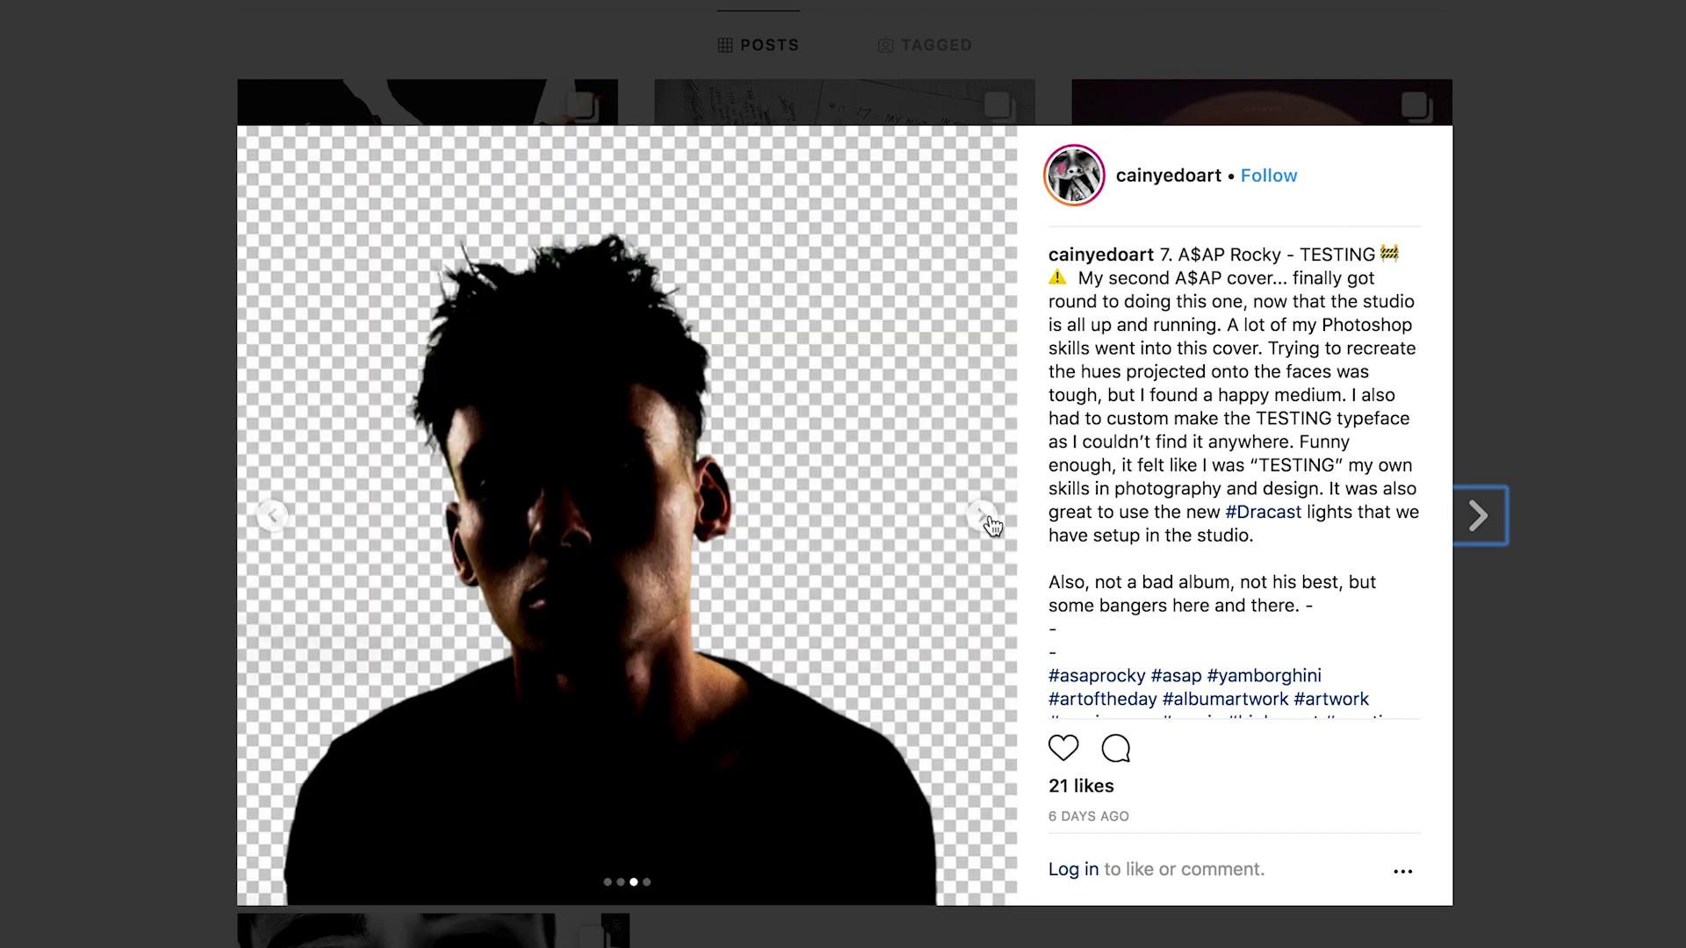
left_click(986, 518)
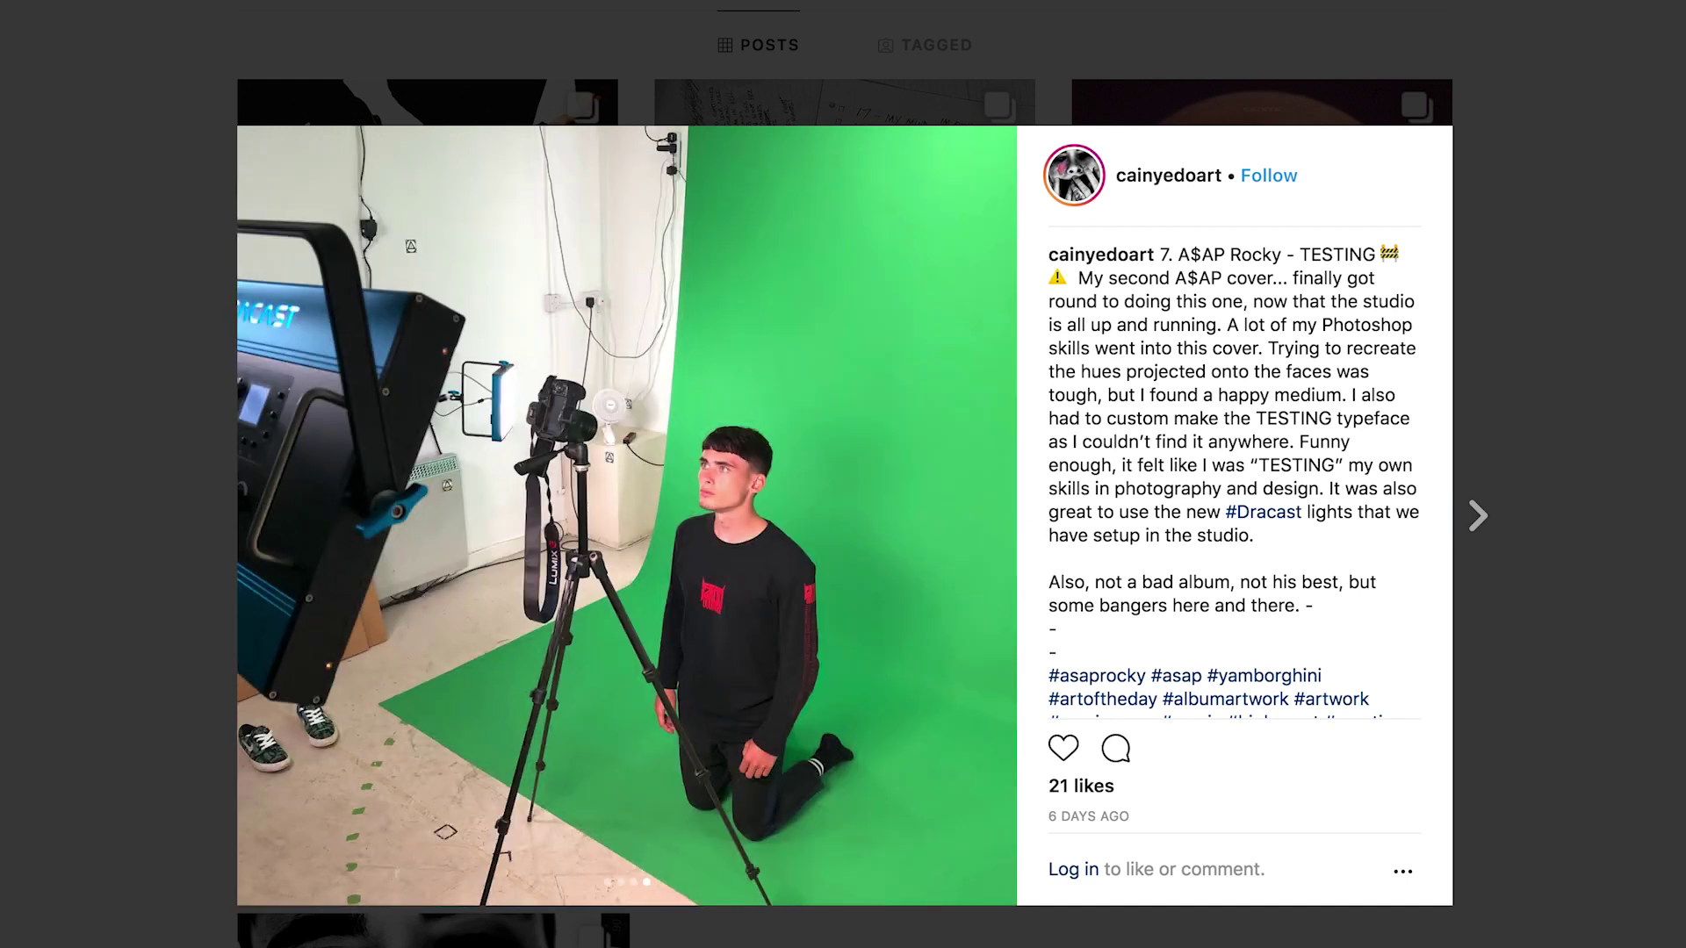
key("Escape")
scroll(843, 474, "up", 5)
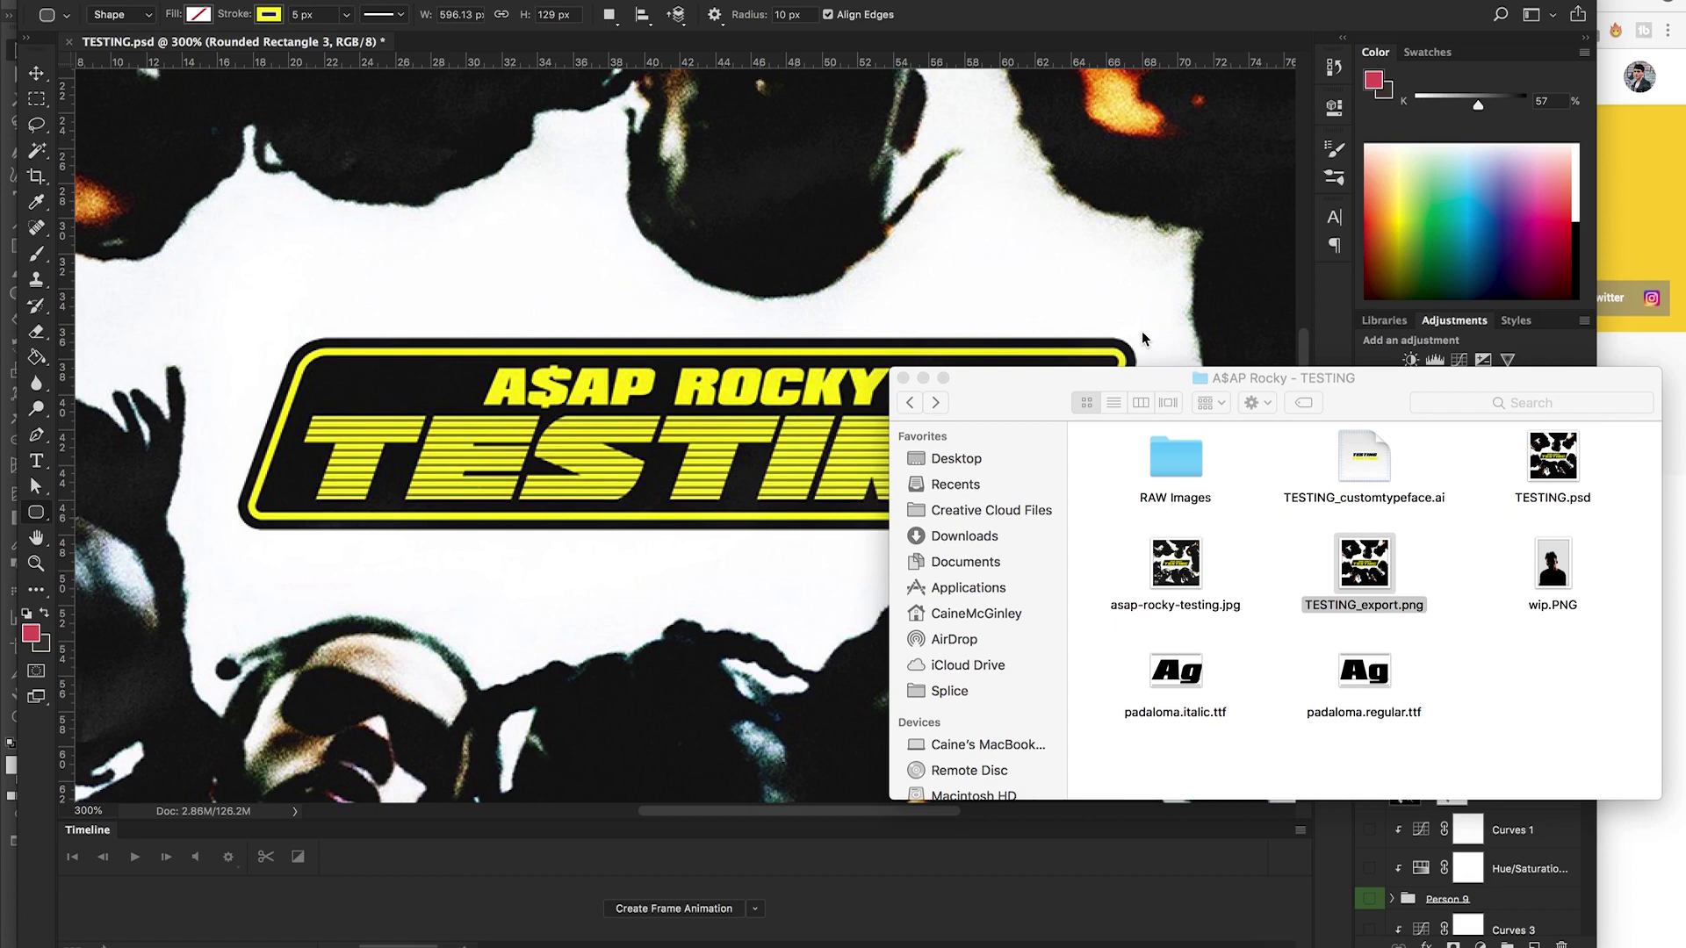
Bring the Photoshop TESTING.psd document in front of the project folder window.
left_click(775, 301)
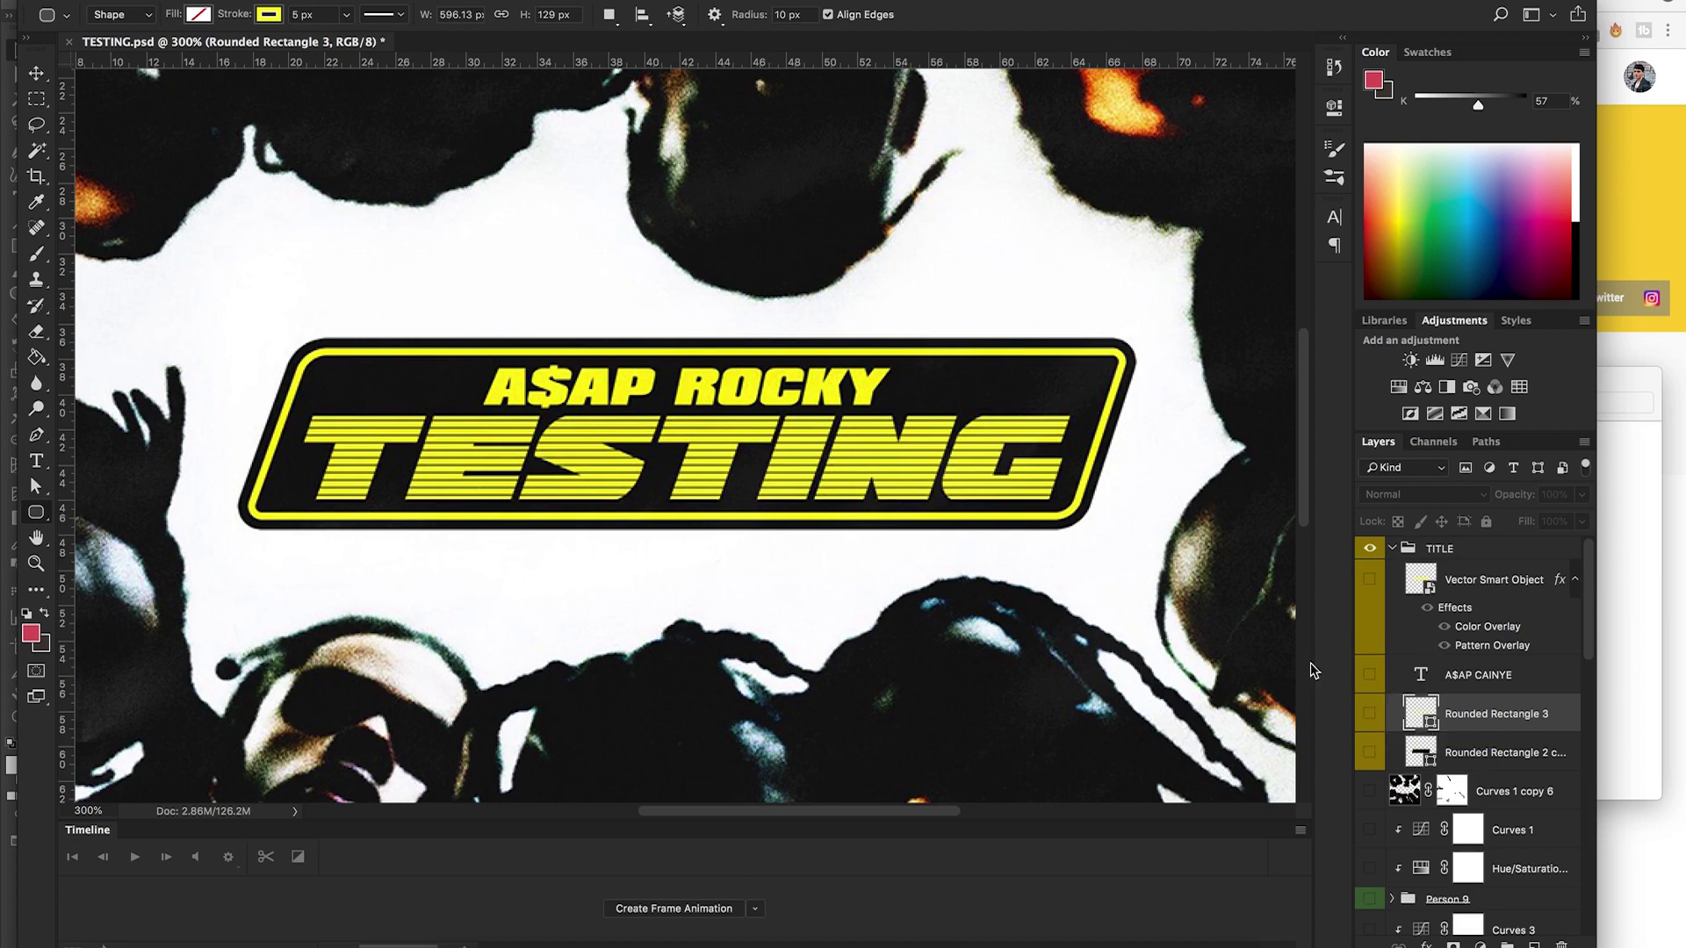
Hide the outline and title layers so only the black Rounded Rectangle 2 copy box shows.
left_click(1372, 718)
left_click(1370, 753)
left_click(1370, 714)
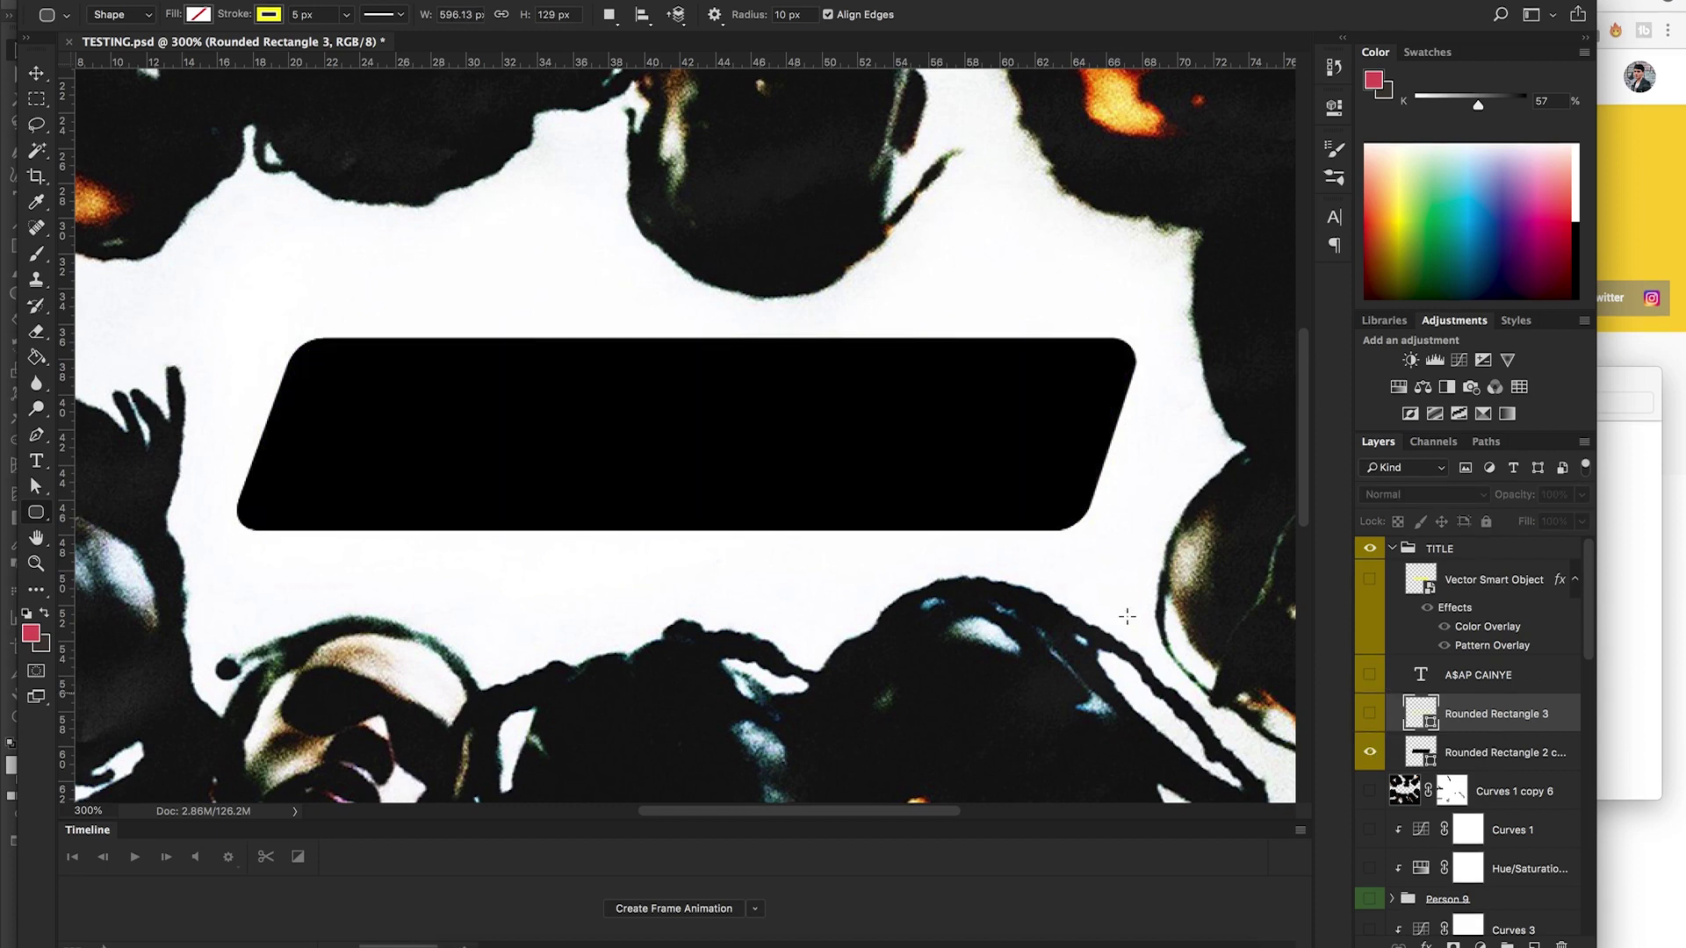
left_click(229, 2)
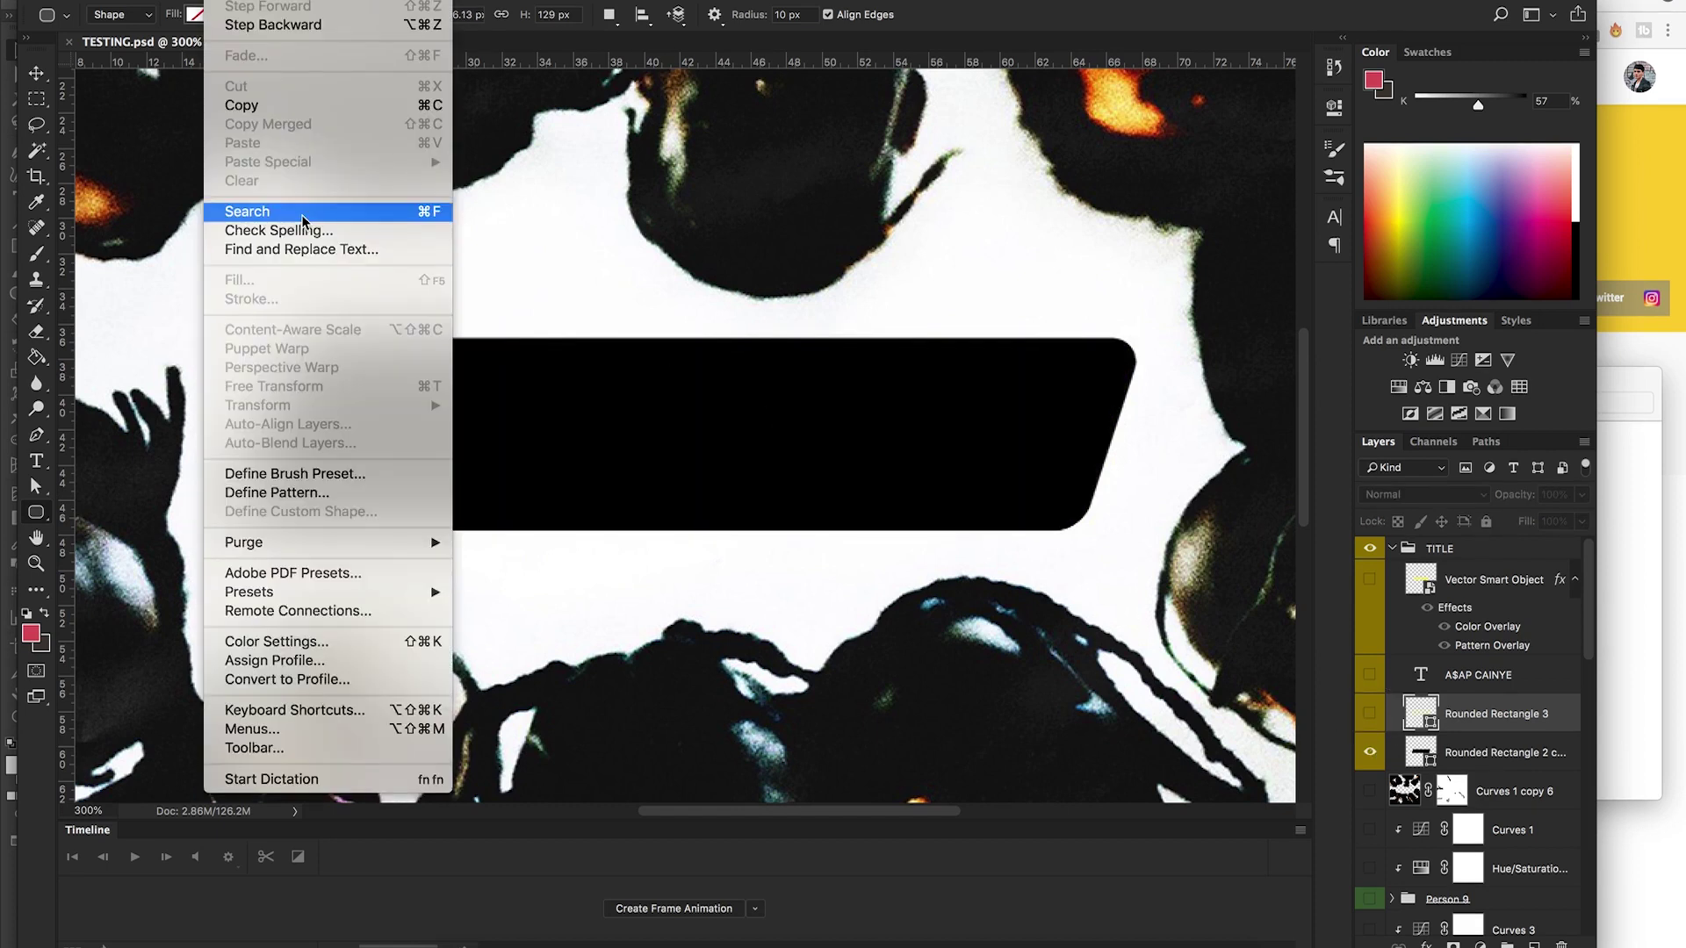
mouse_move(376, 546)
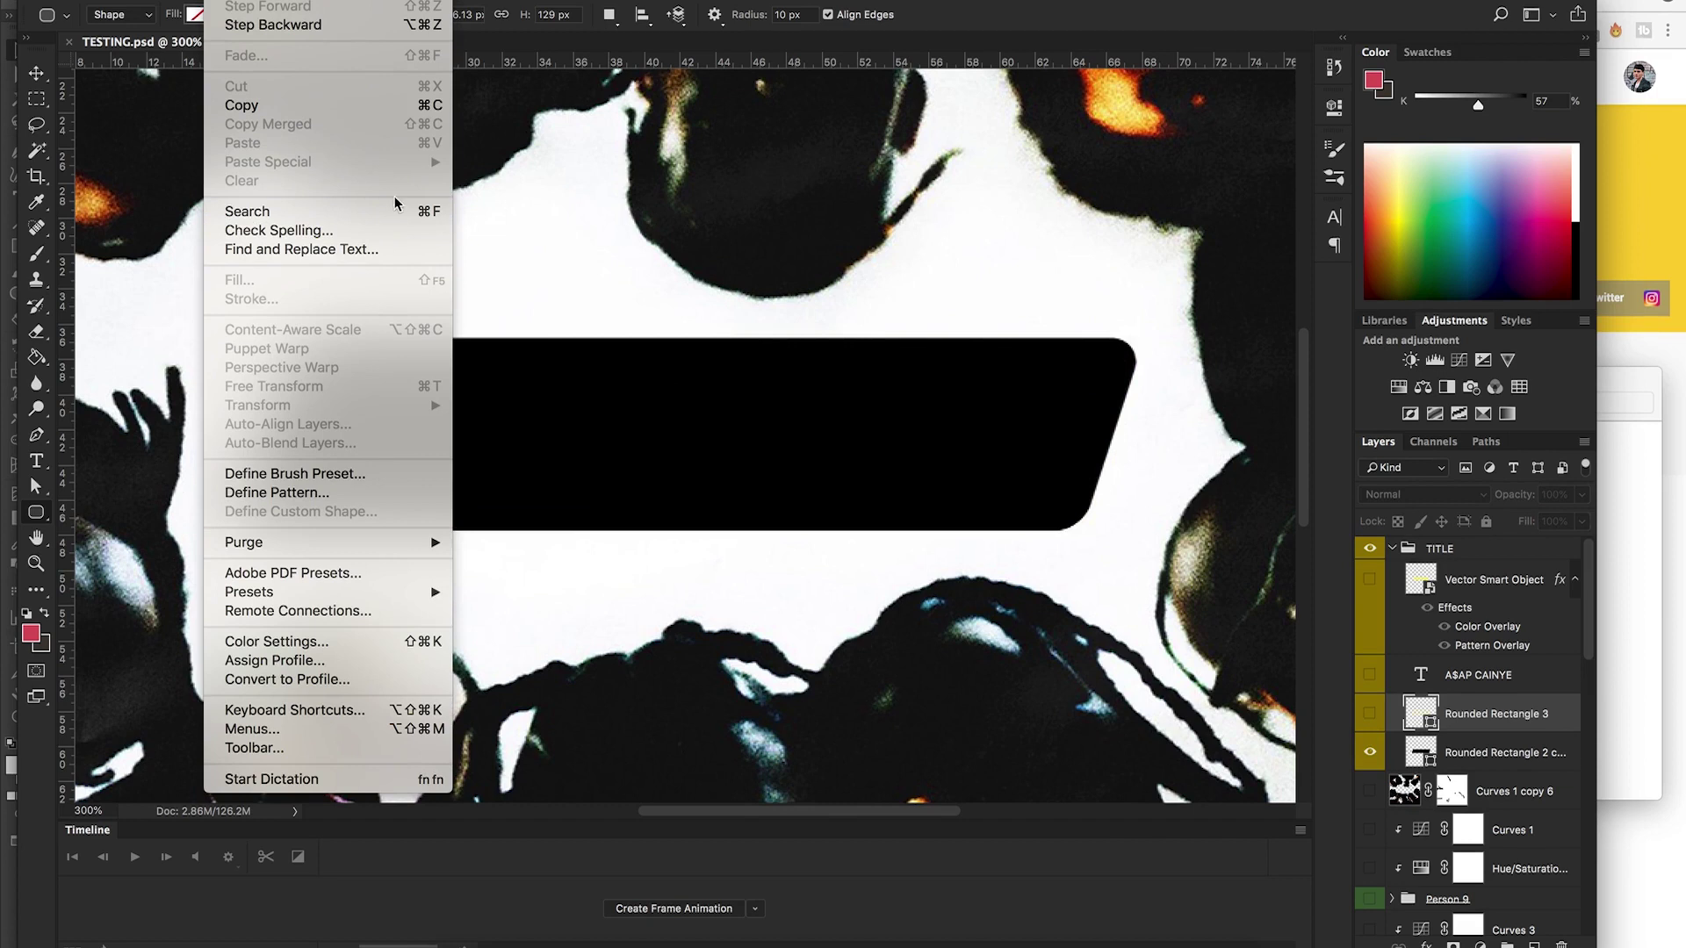
left_click(1454, 720)
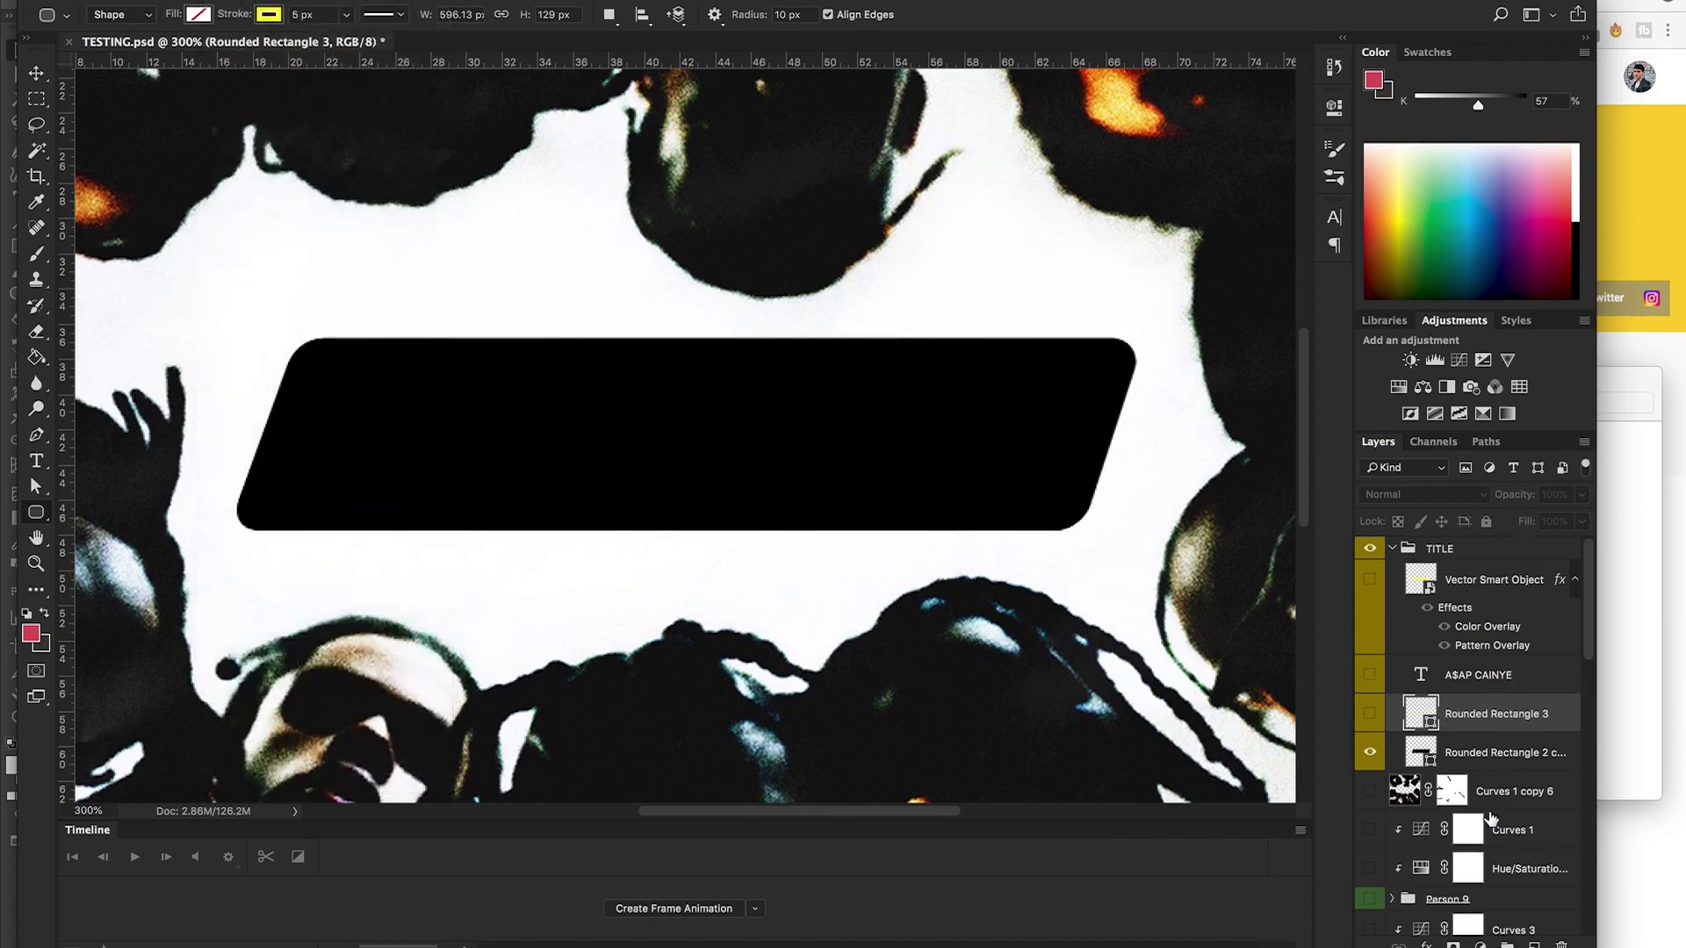
Select Rounded Rectangle 2 copy and turn the yellow Rounded Rectangle 3 outline back on.
left_click(1486, 757)
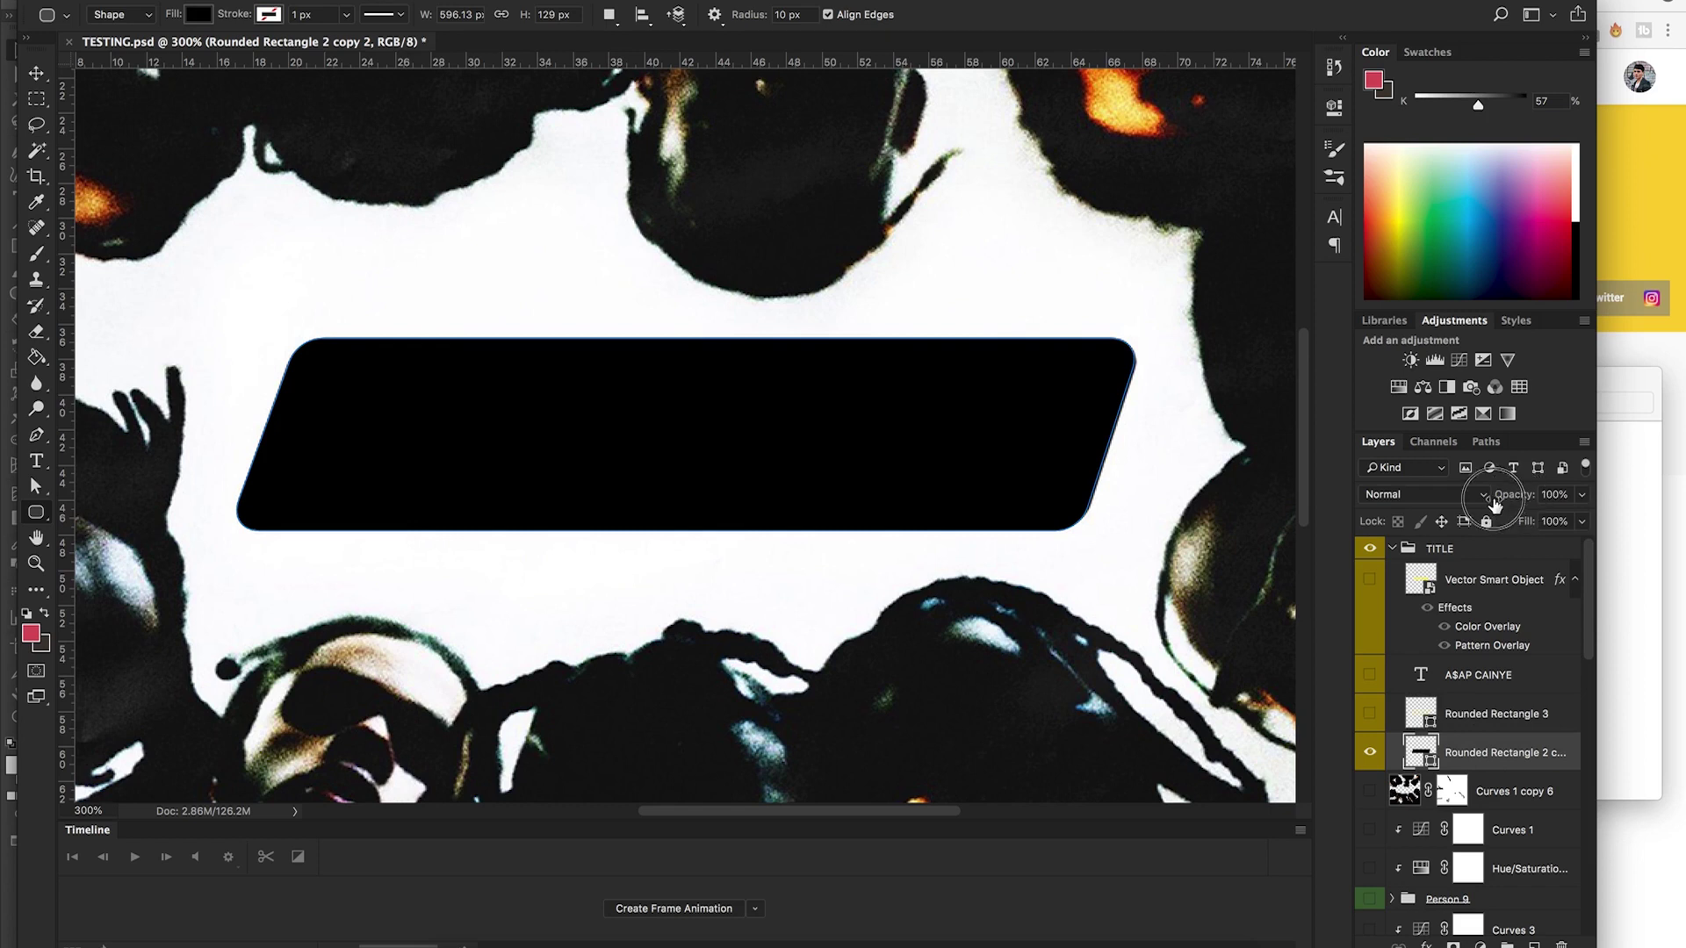
left_click_drag(1490, 493, 1651, 506)
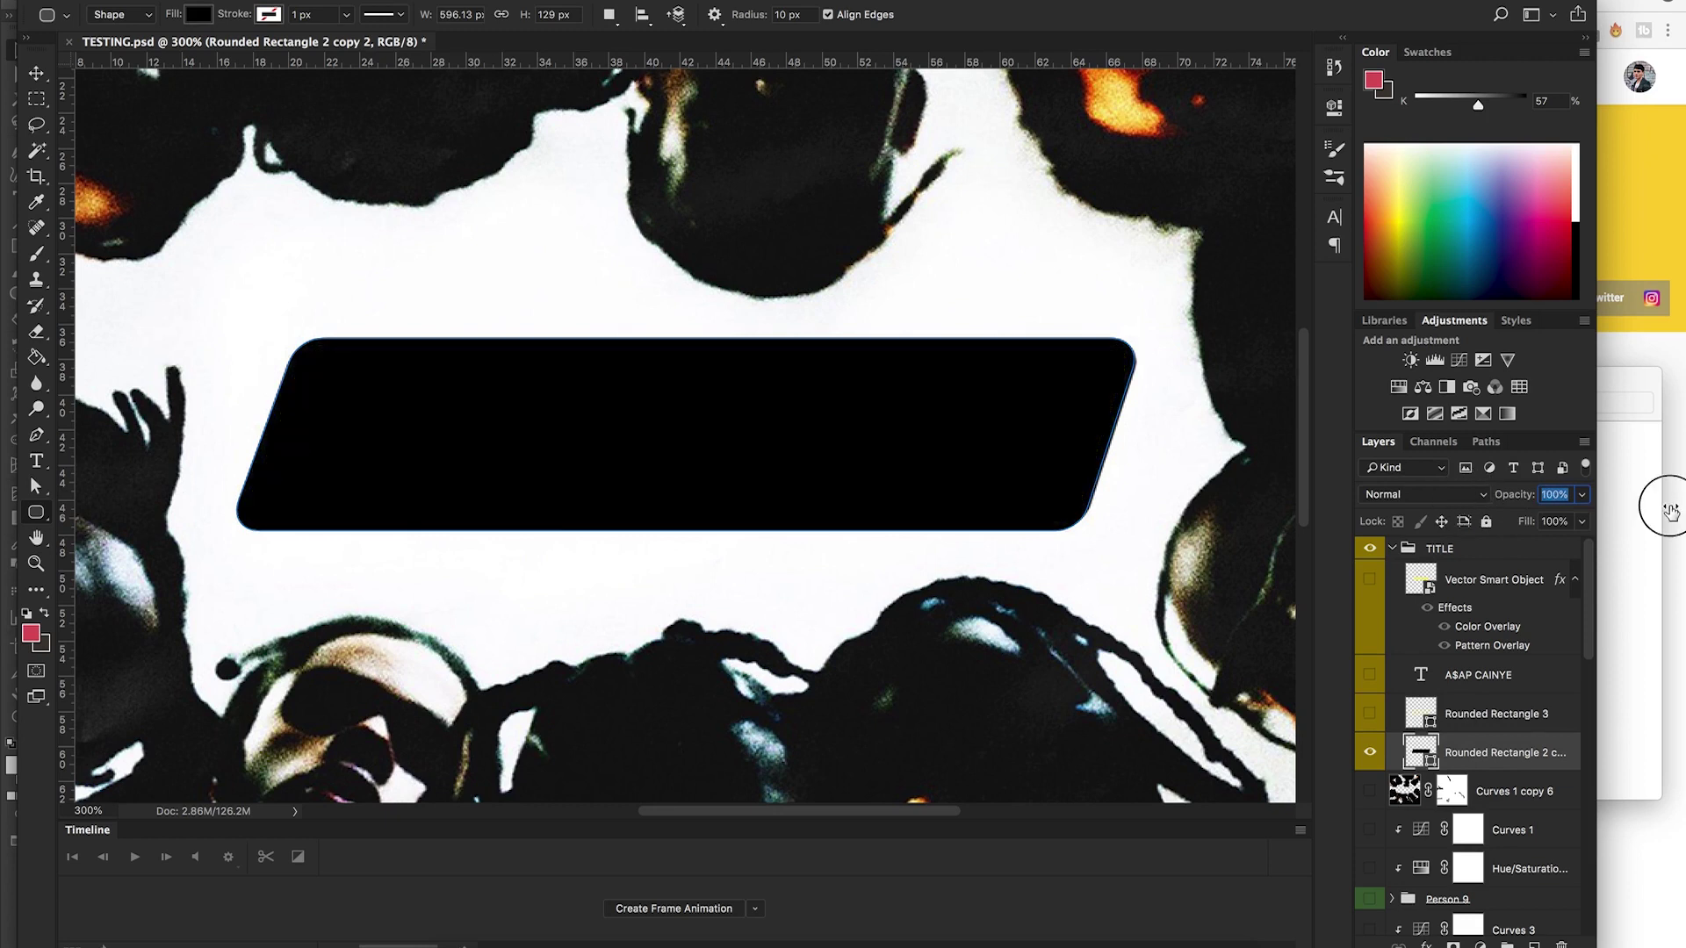
left_click(1370, 717)
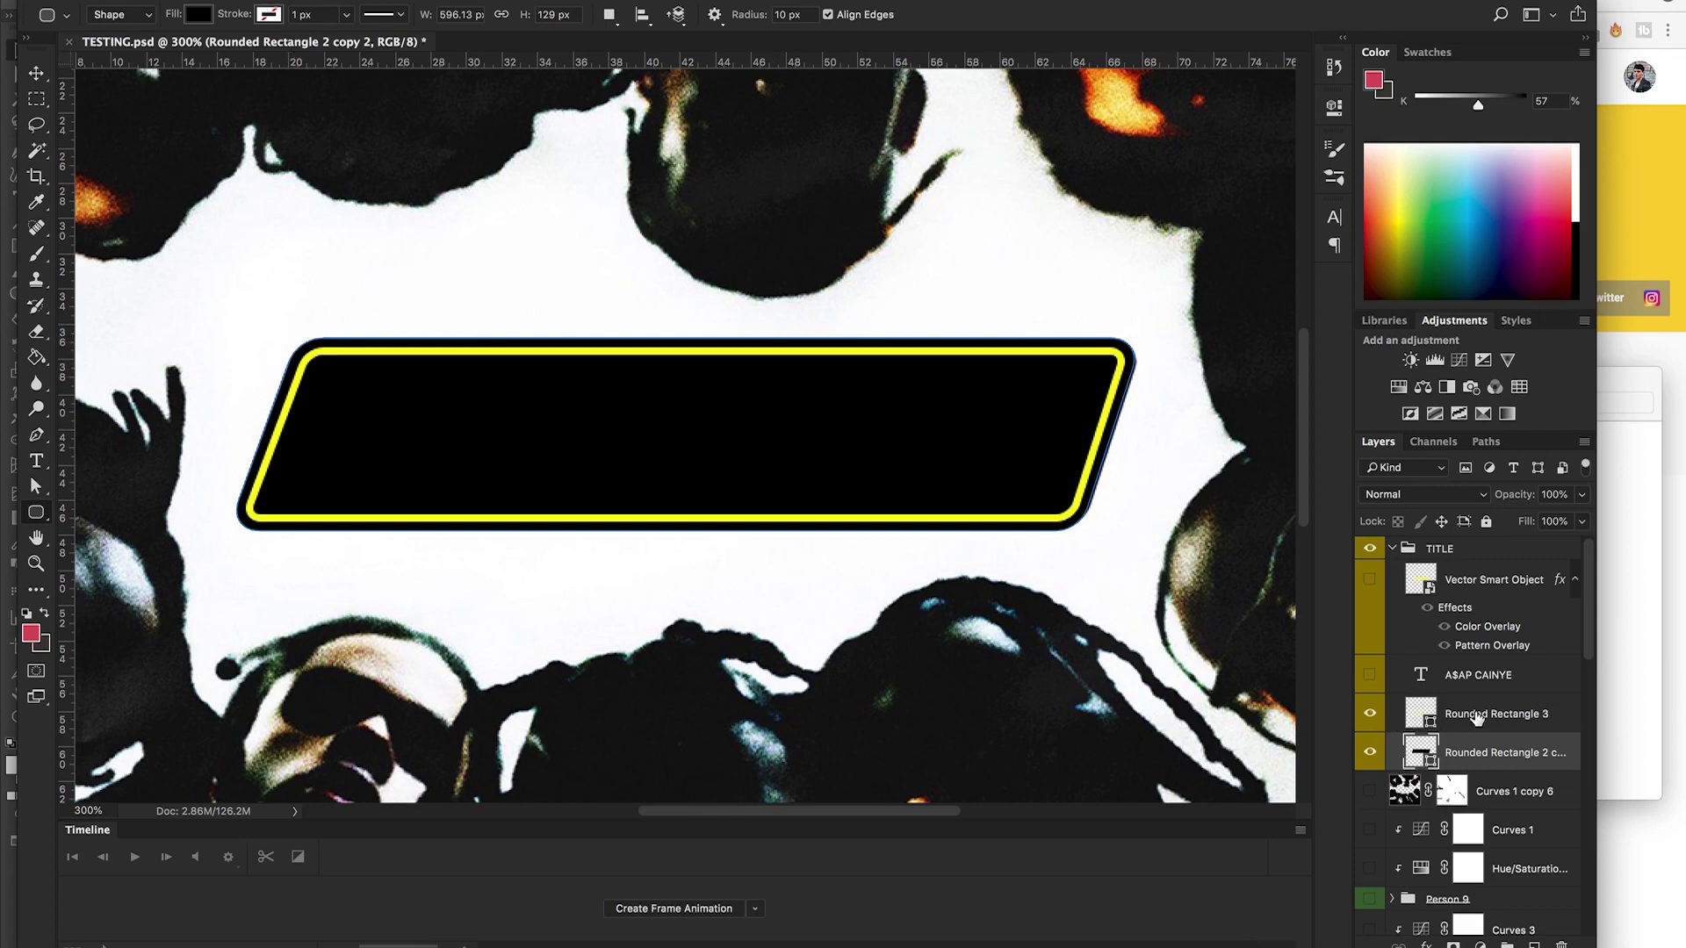
Show the A$AP CAINYE text layer and edit its text with the Type tool.
left_click_drag(1478, 718, 1474, 680)
left_click(1478, 677)
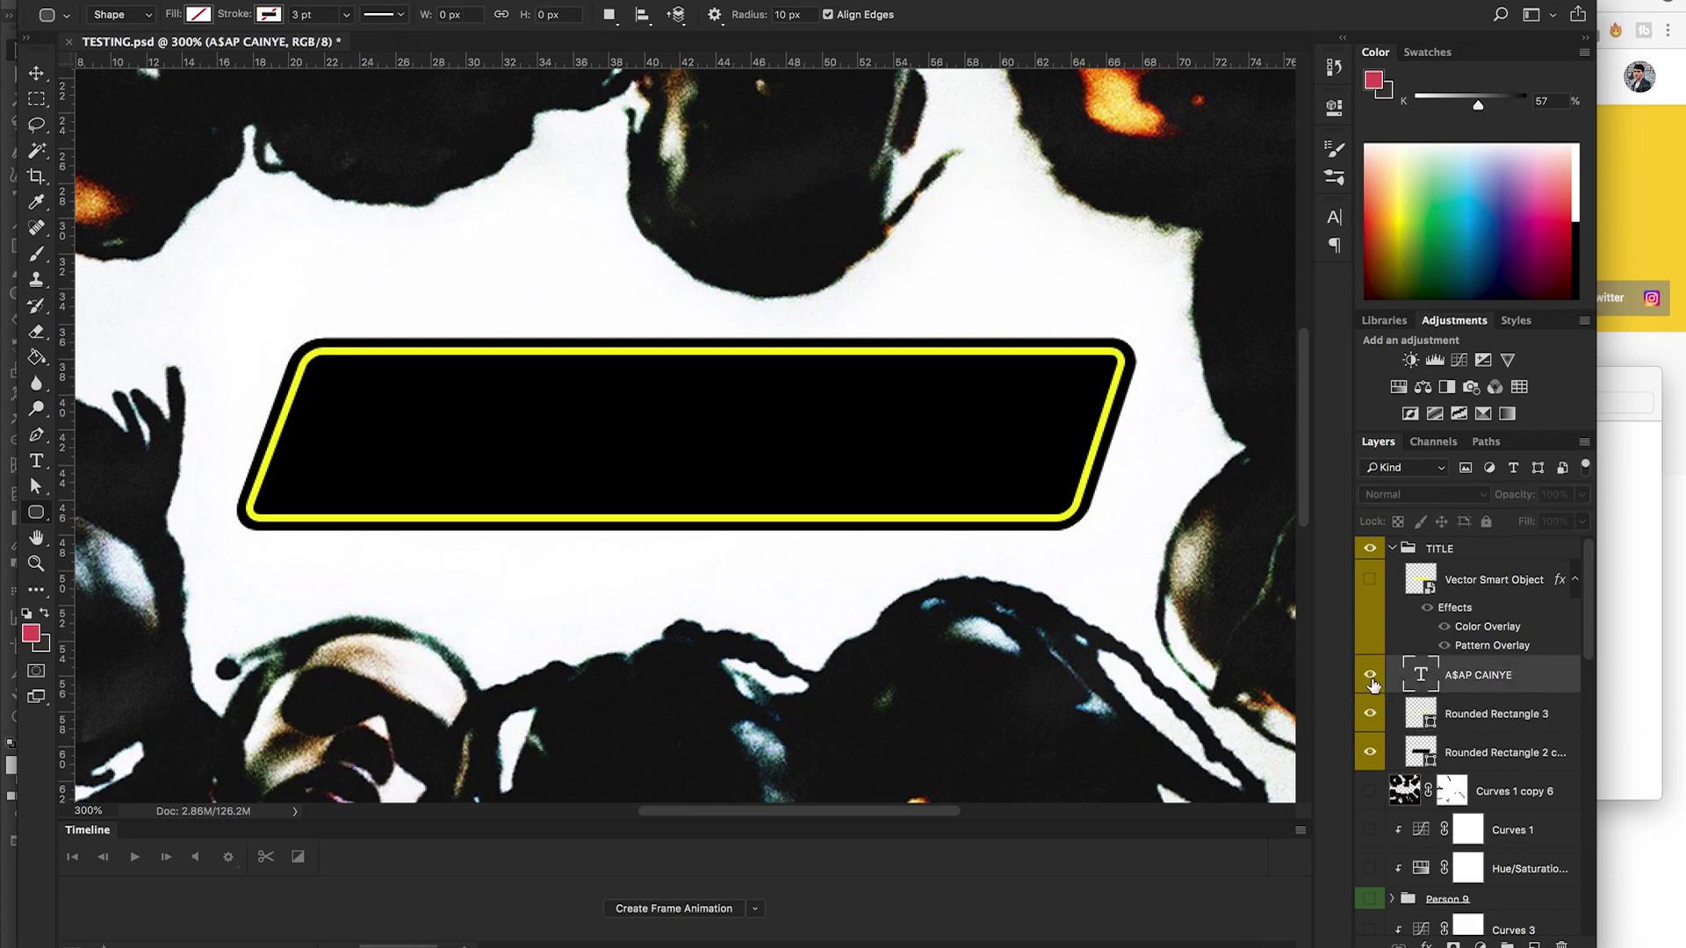
left_click(1370, 674)
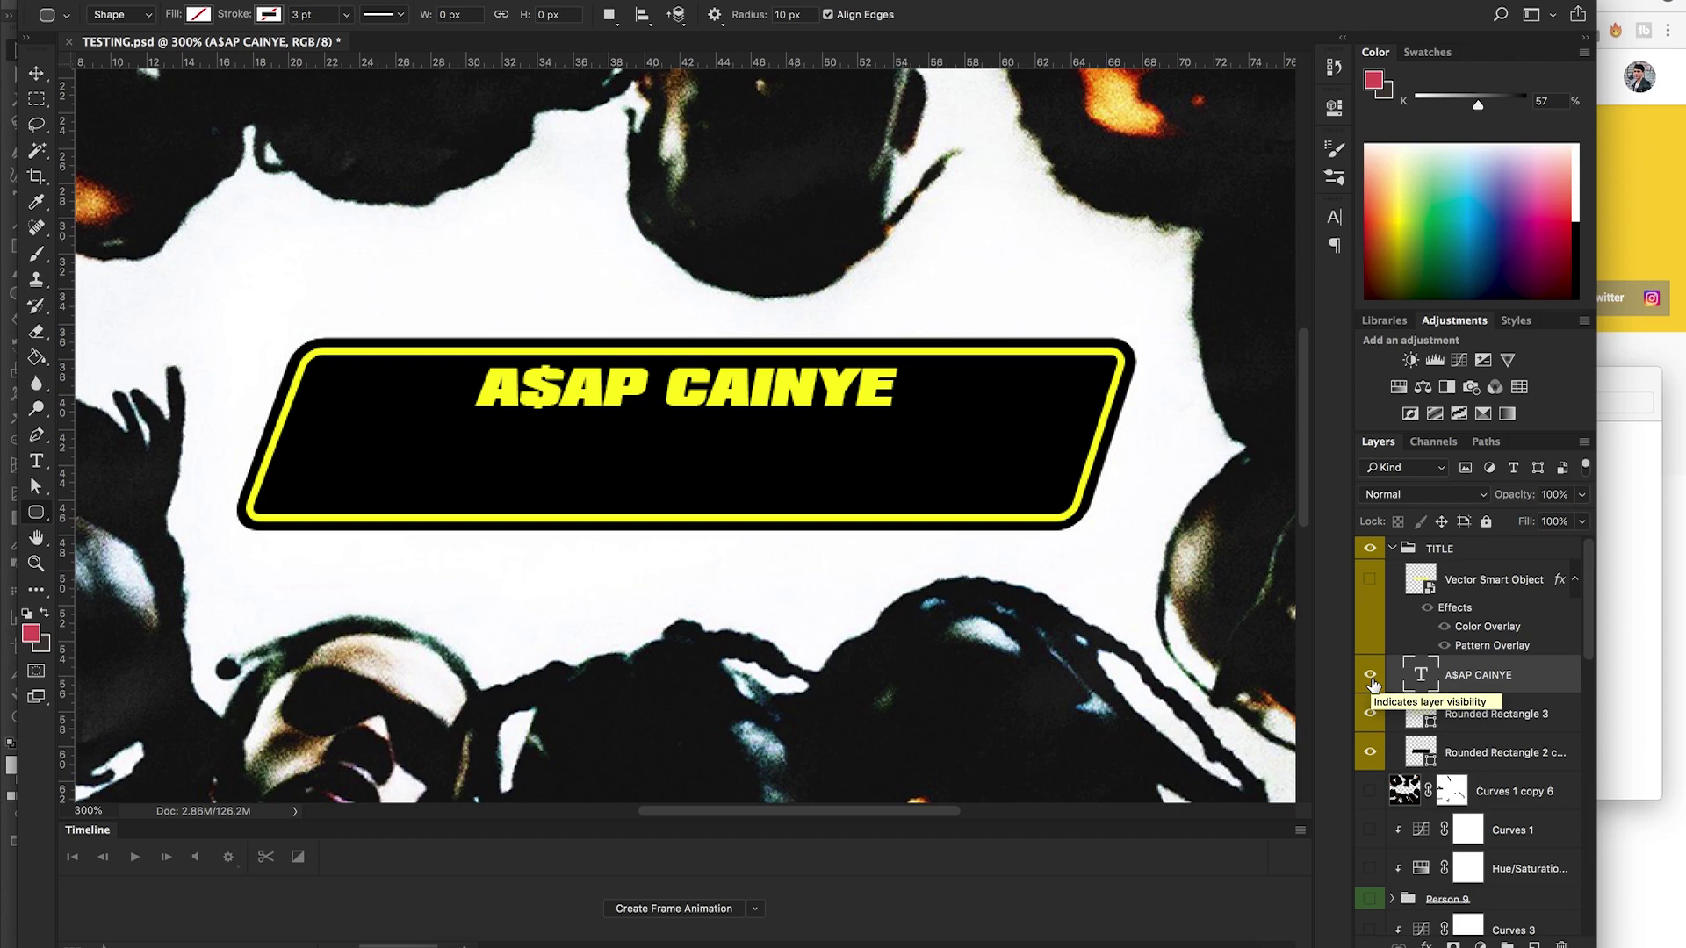
key("t")
left_click(800, 383)
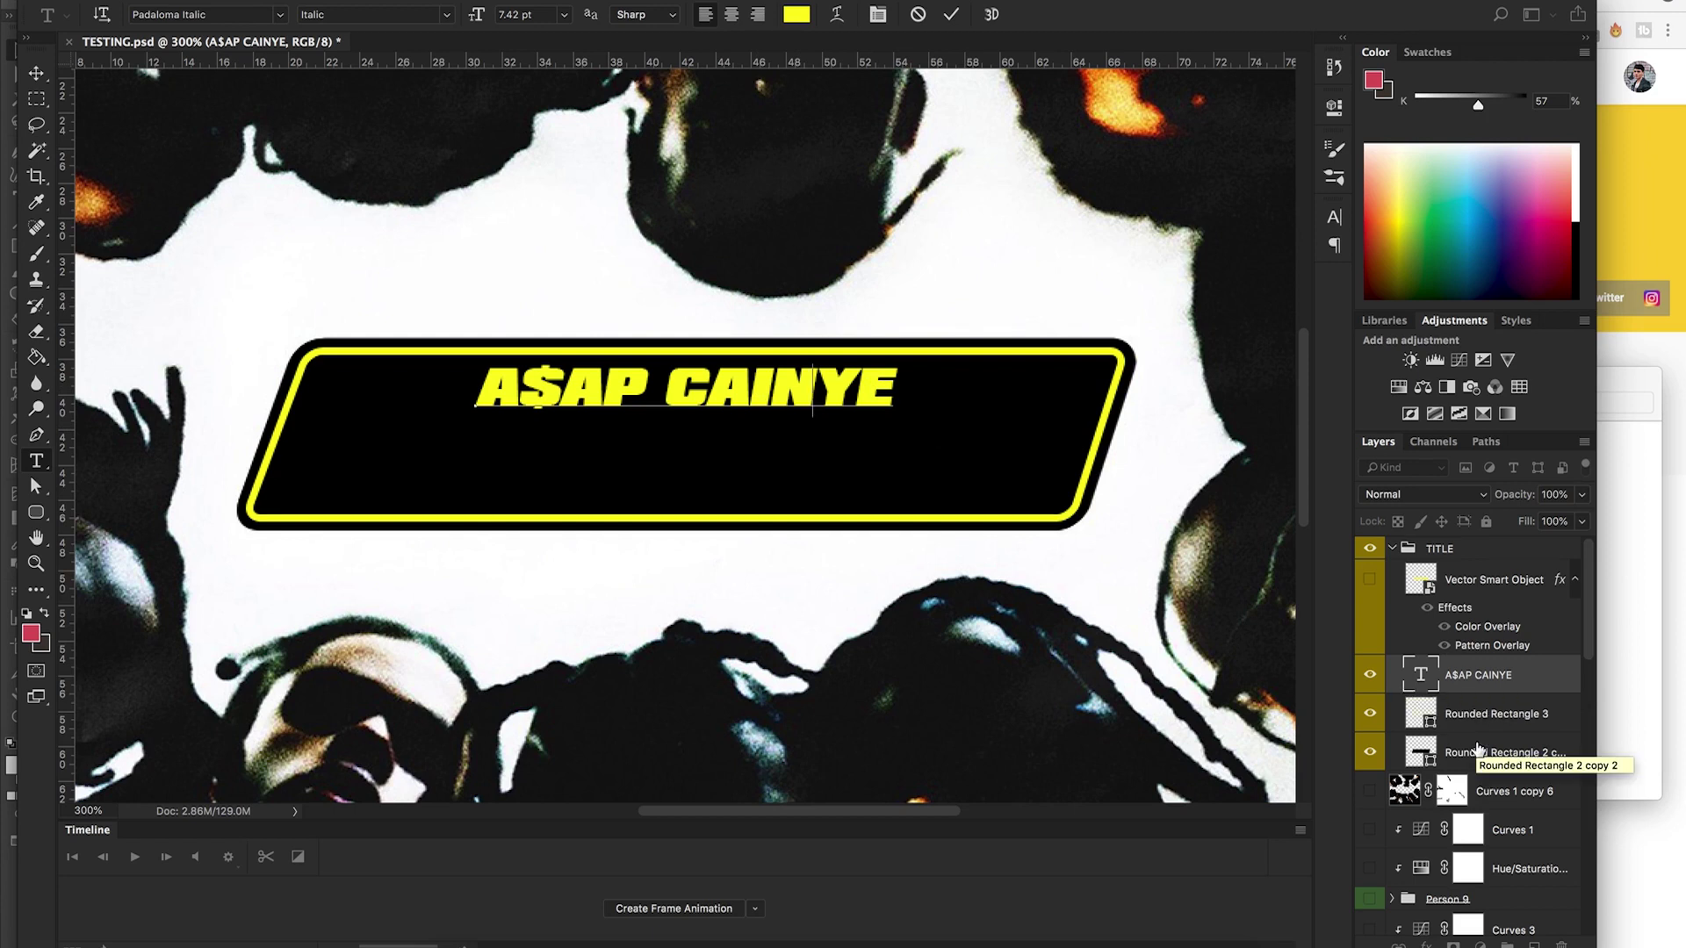
left_click(1370, 580)
Restore the striped TESTING Vector Smart Object and switch to the Illustrator typeface file.
left_click(1371, 581)
left_click(1371, 583)
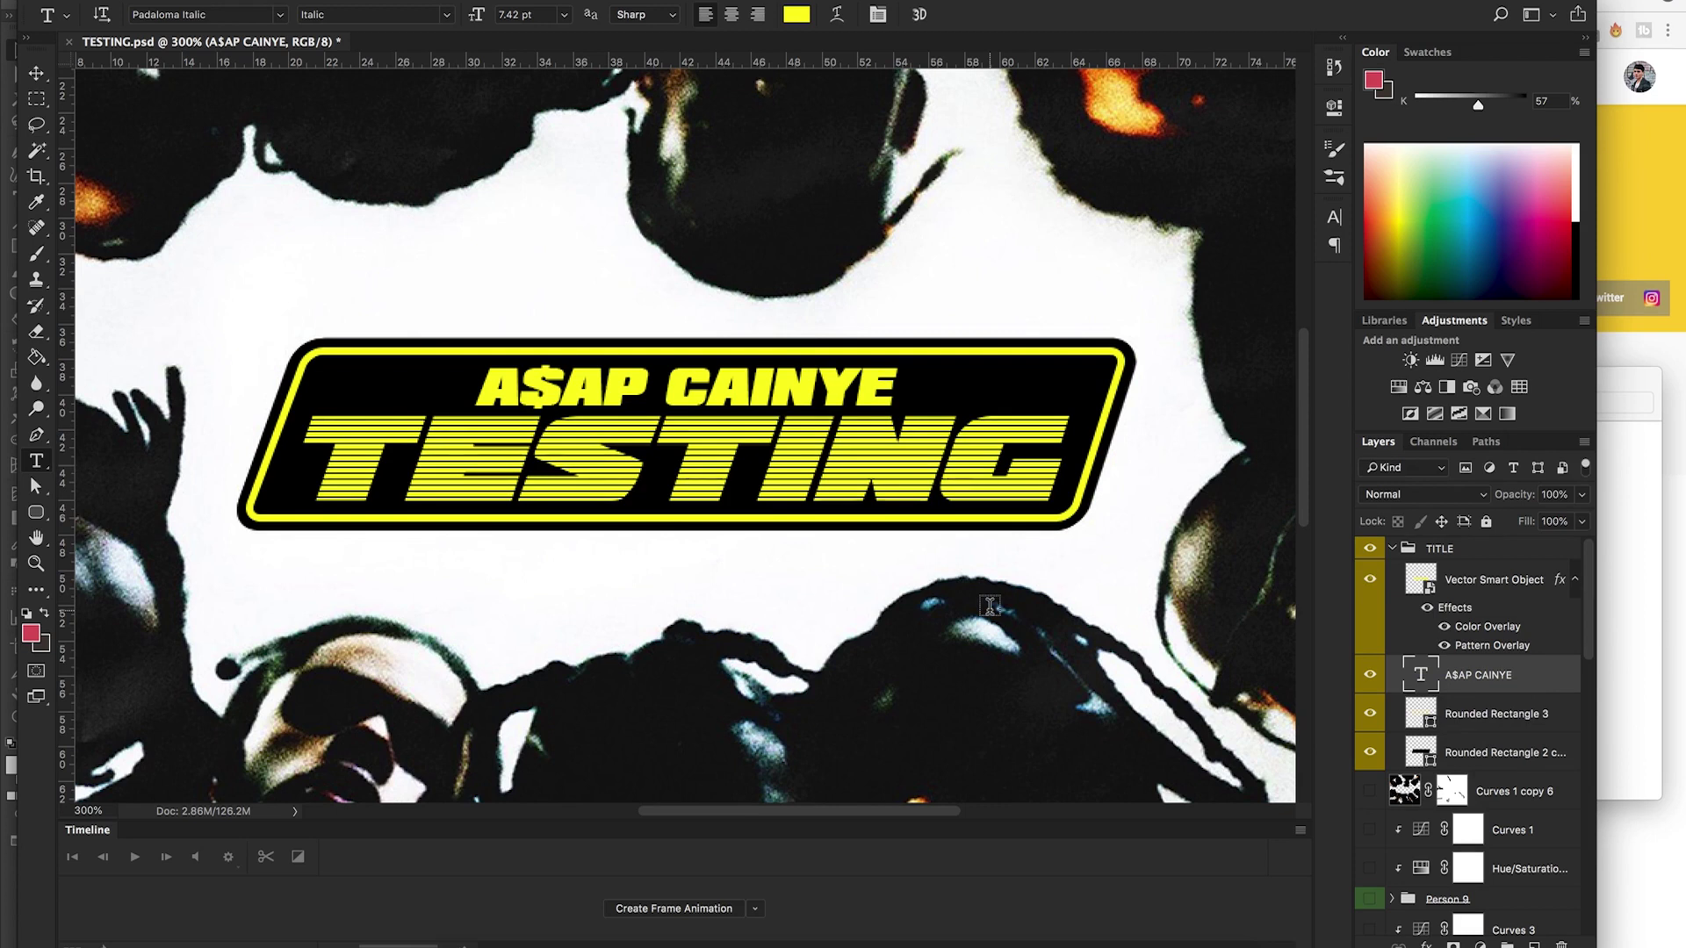
left_click(952, 933)
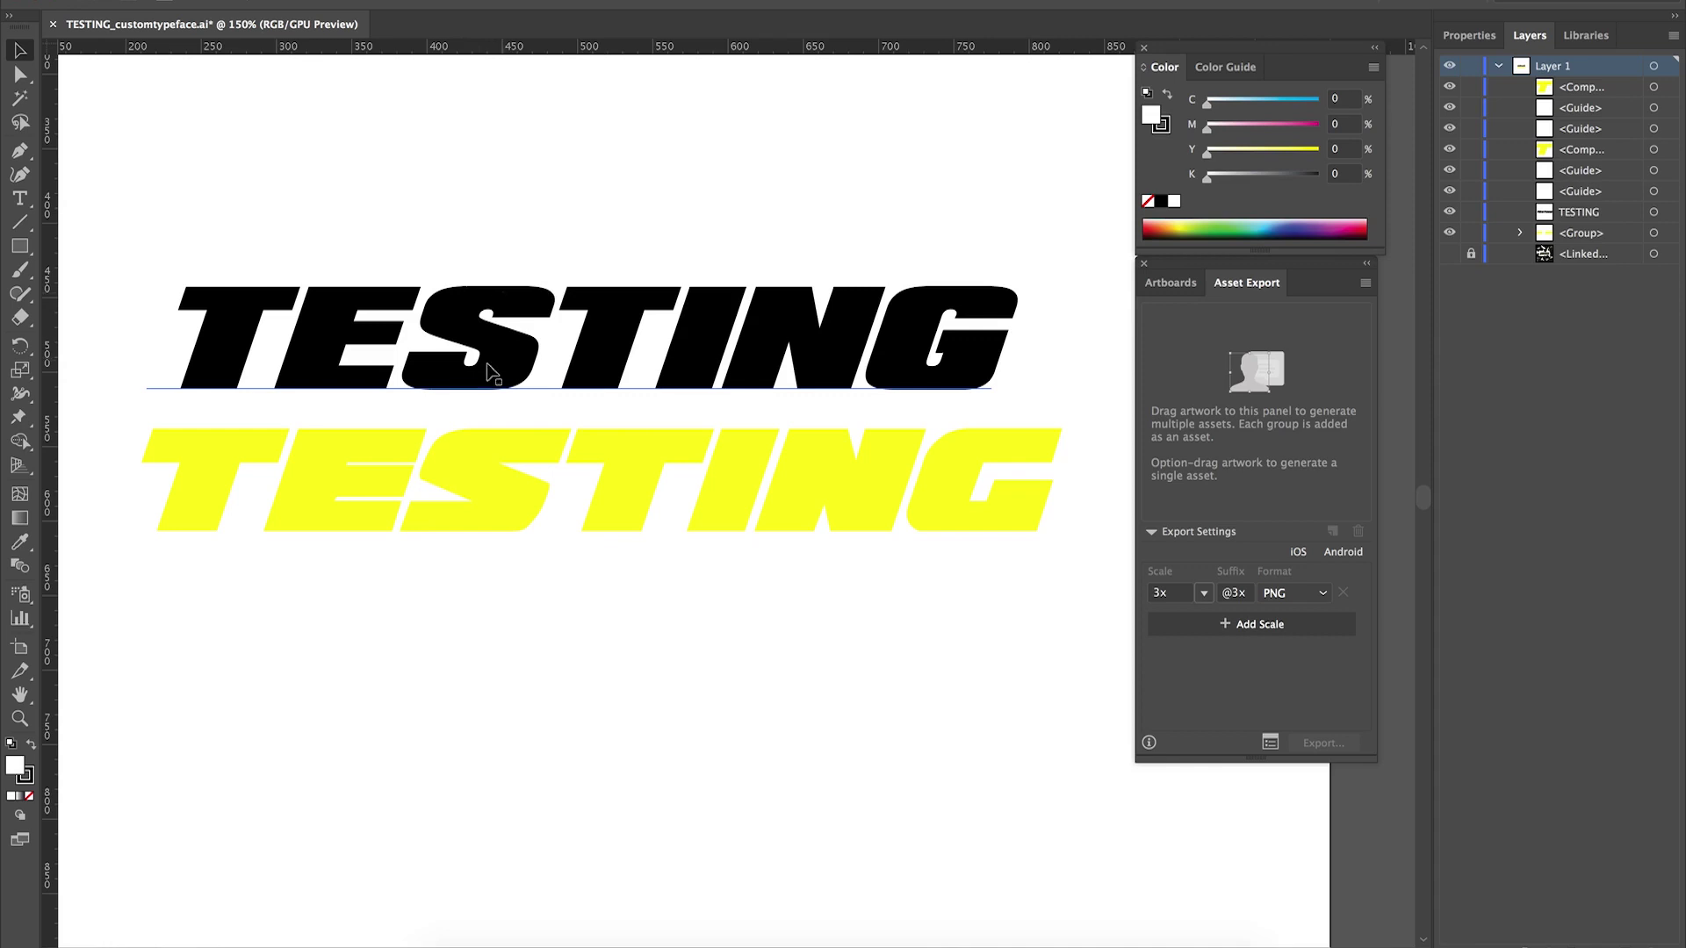
Convert the black TESTING text to outlines and ungroup it into separate letter shapes.
right_click(603, 353)
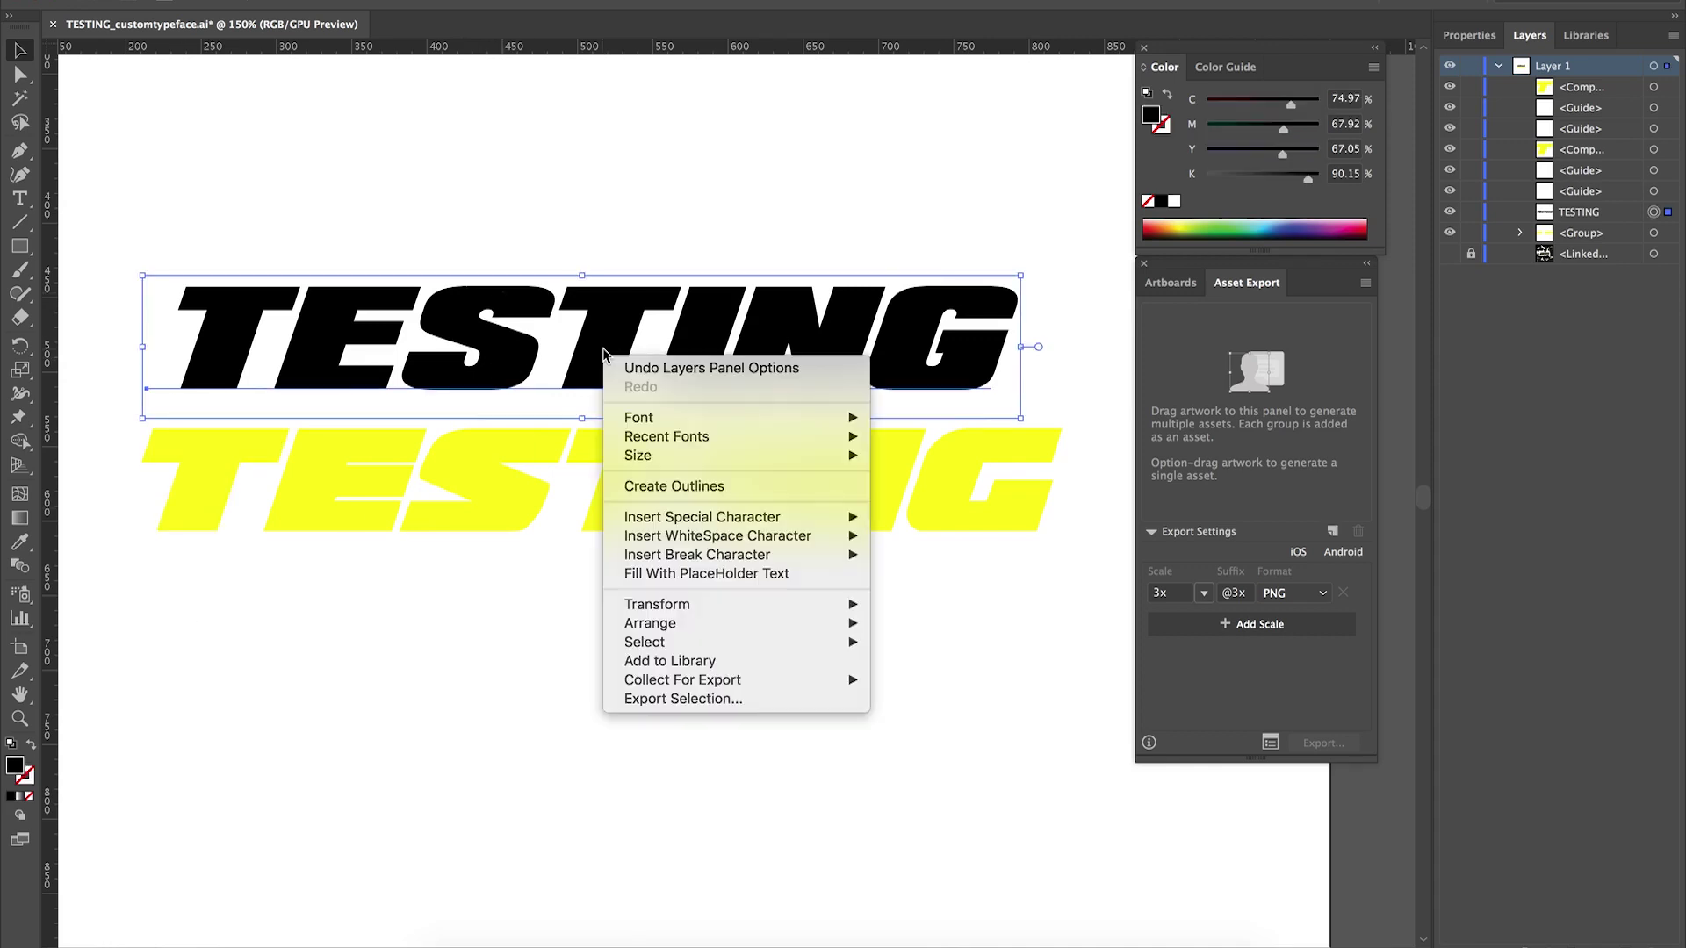
left_click(690, 487)
right_click(617, 345)
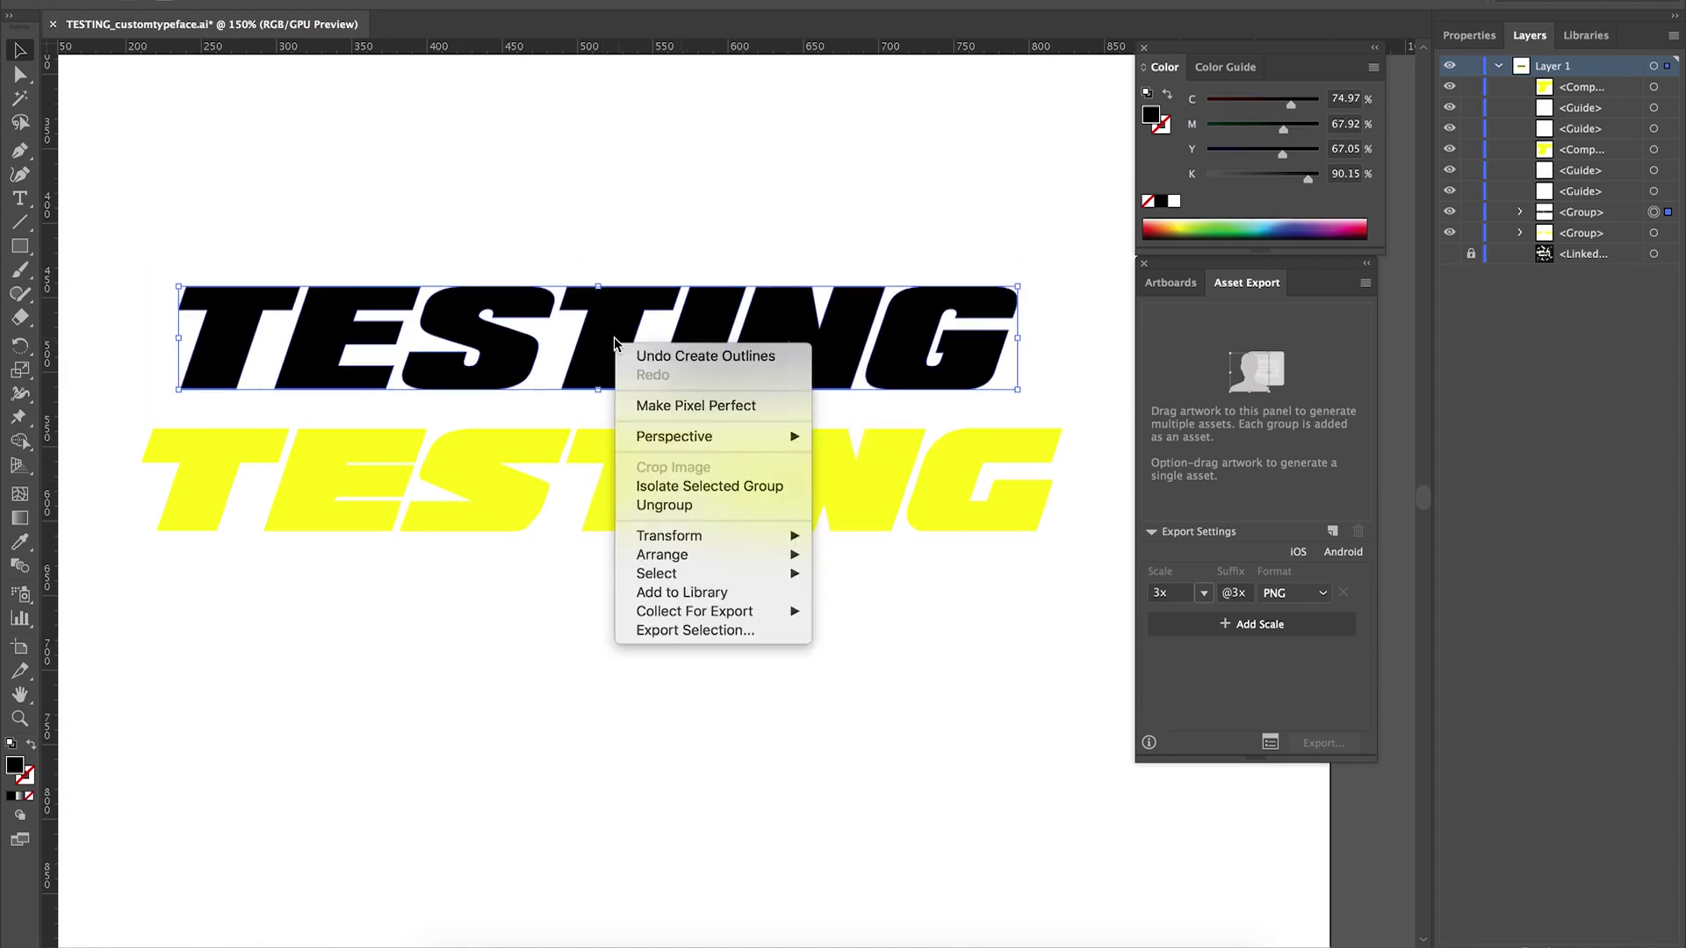
left_click(674, 505)
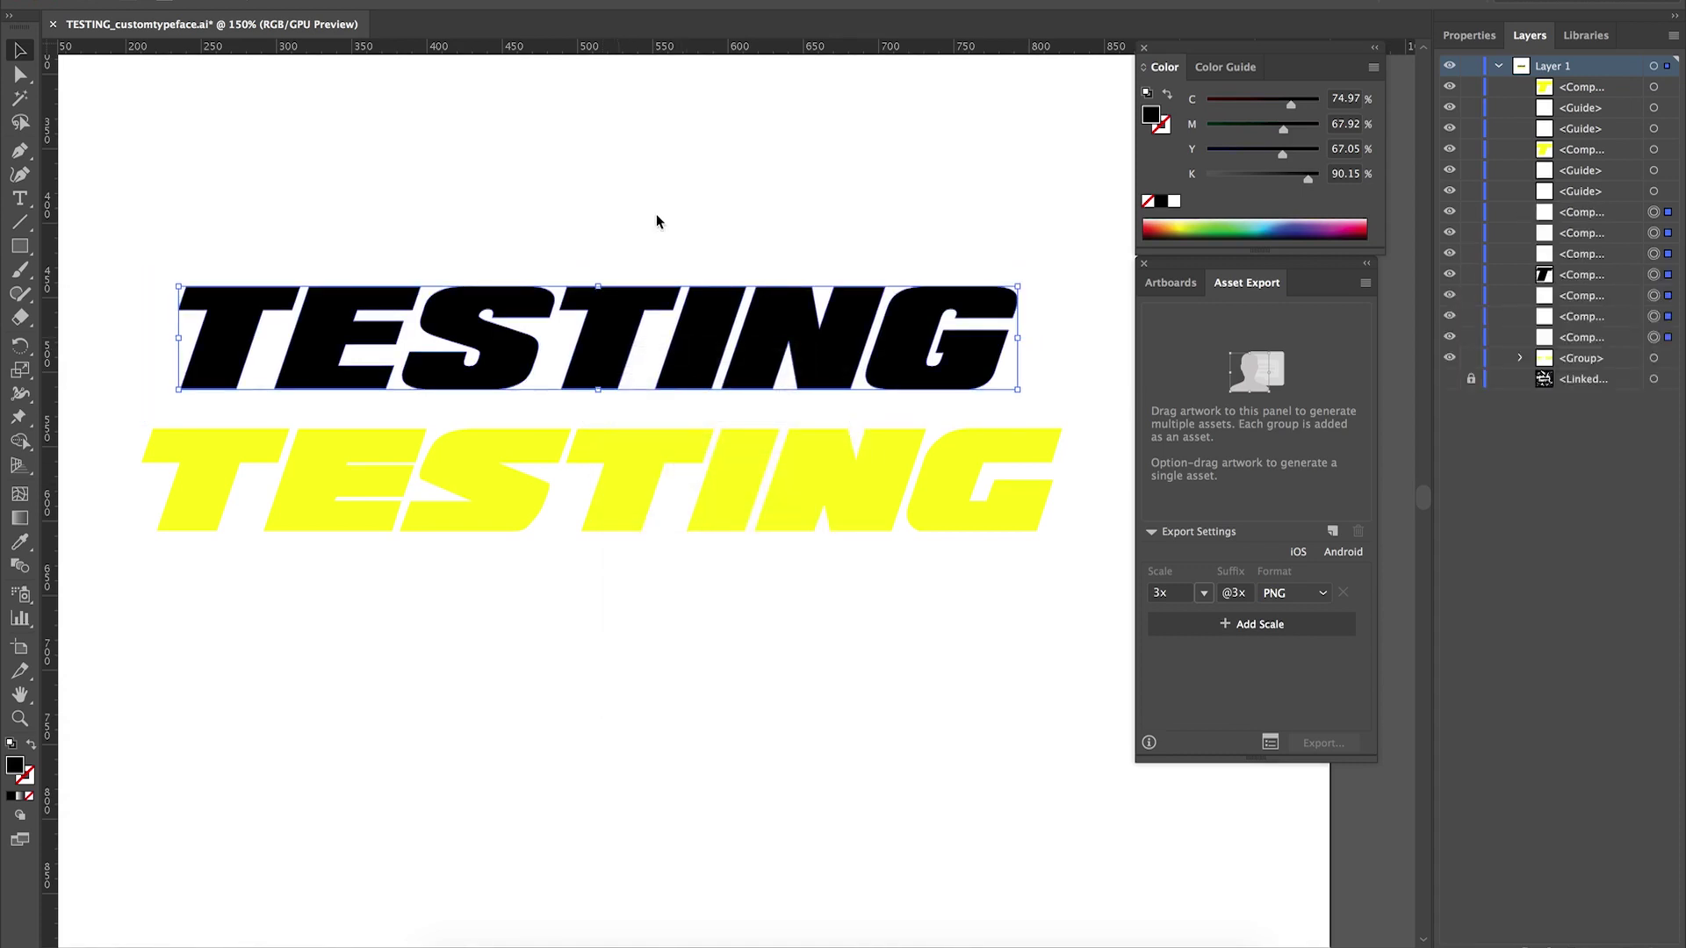
left_click(659, 217)
left_click_drag(670, 218, 590, 411)
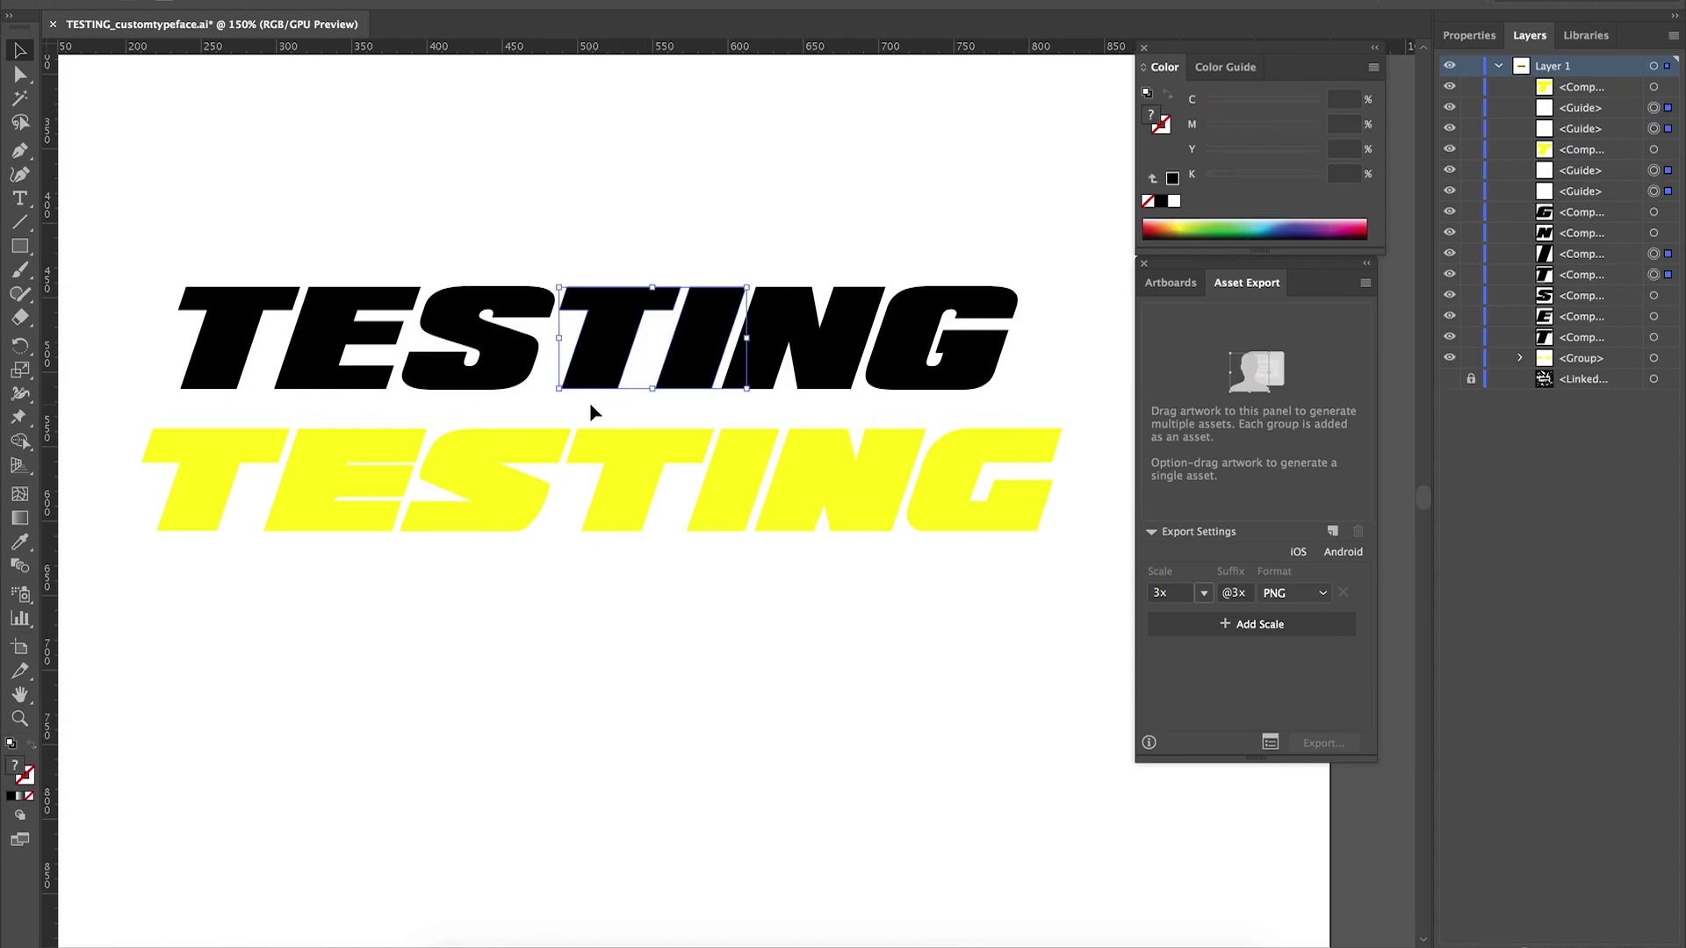
left_click(703, 188)
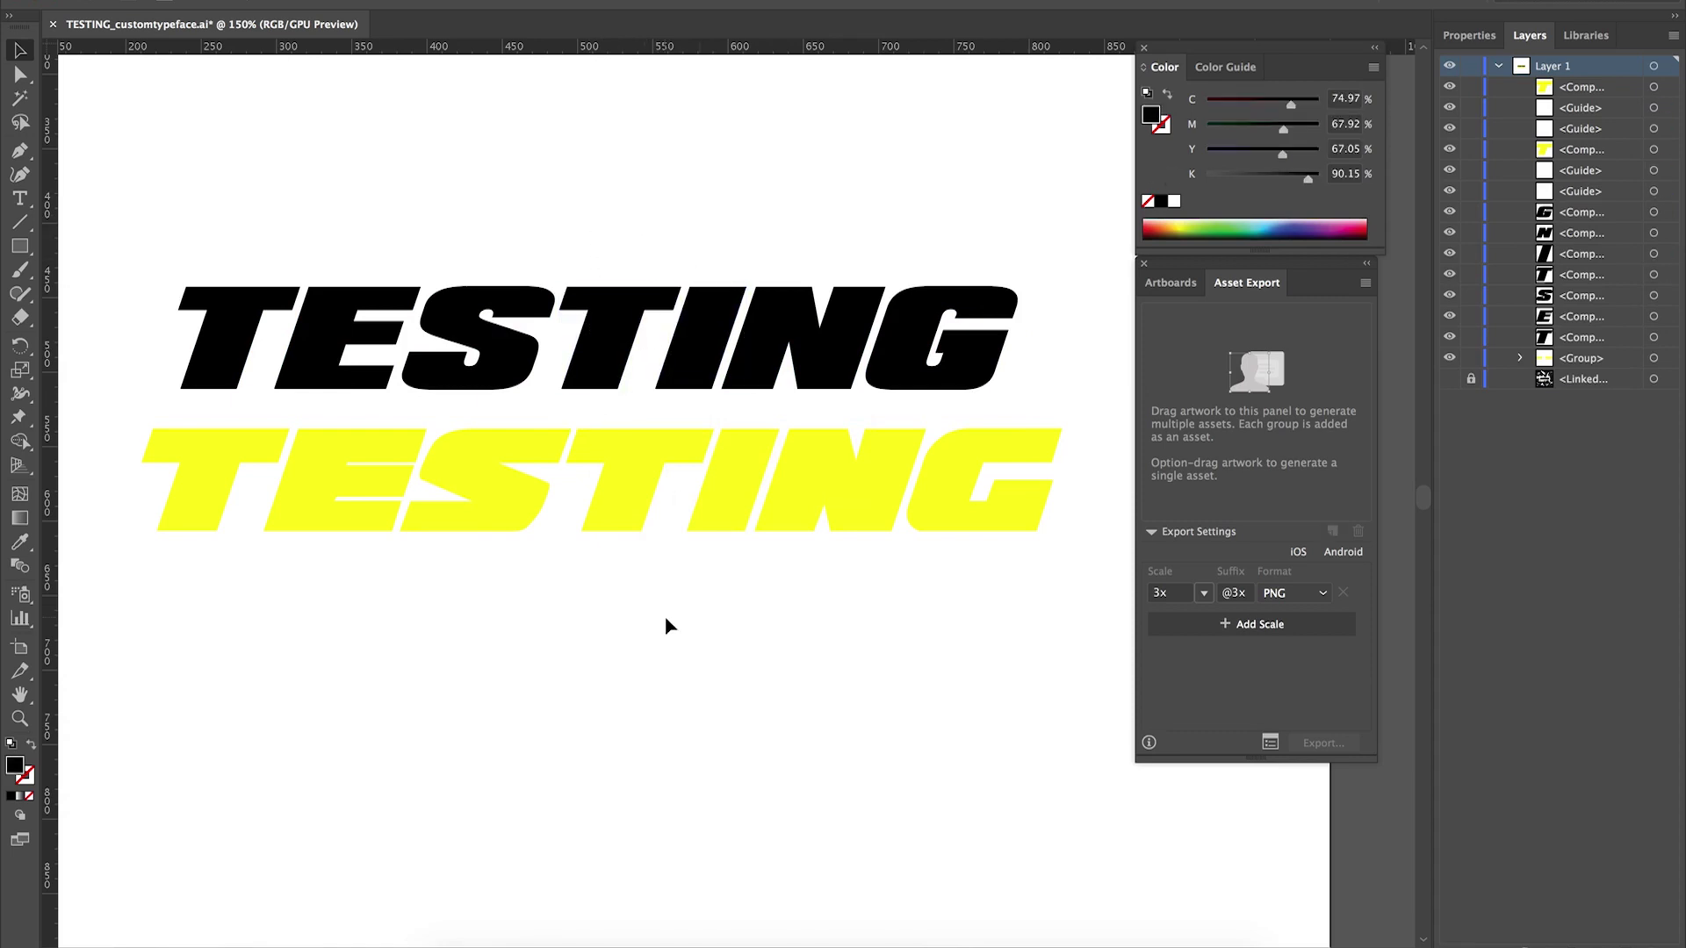
Zoom in on the yellow E and nudge its path points with Direct Selection.
left_click(1450, 379)
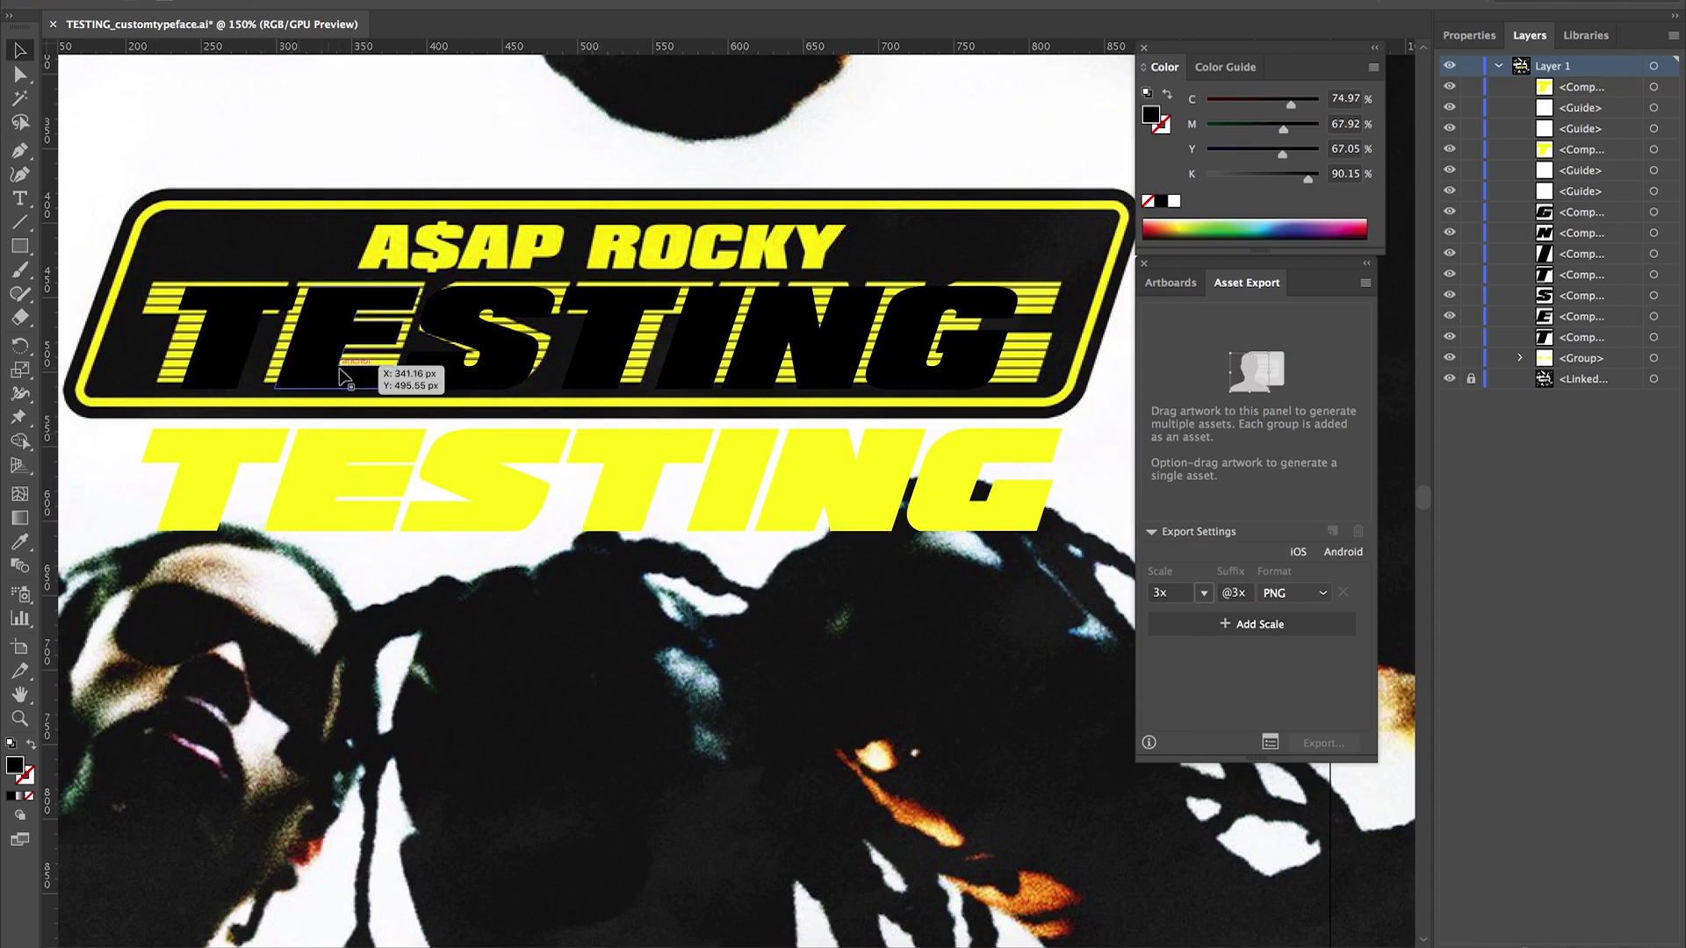
key("a")
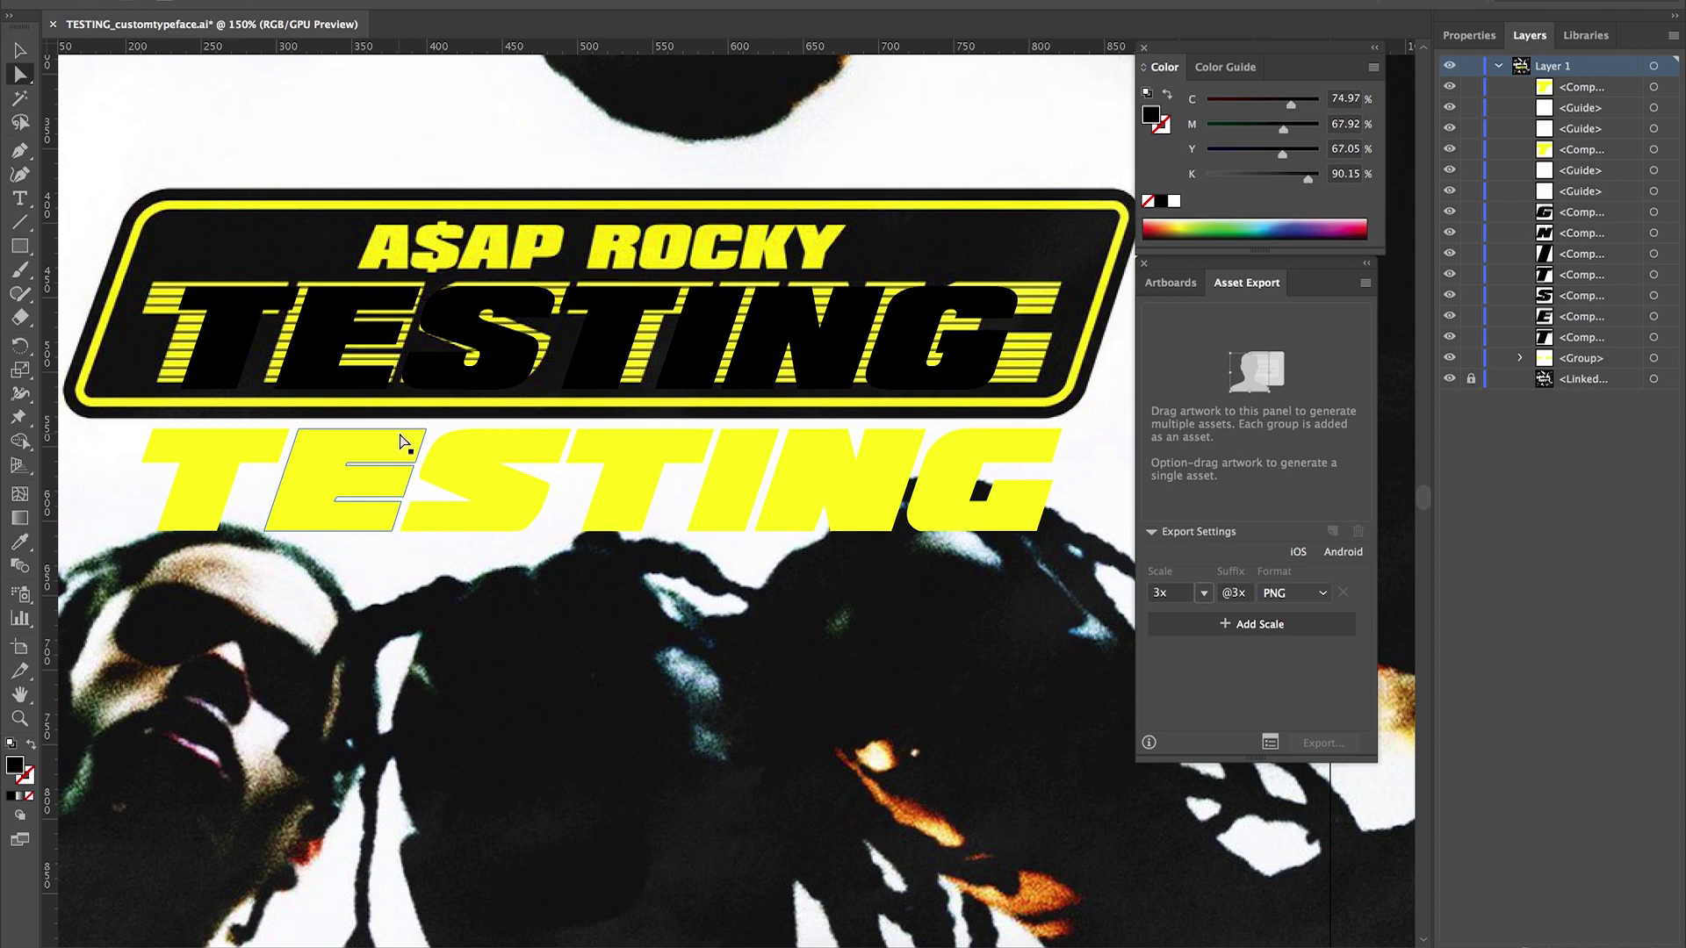
left_click(412, 466)
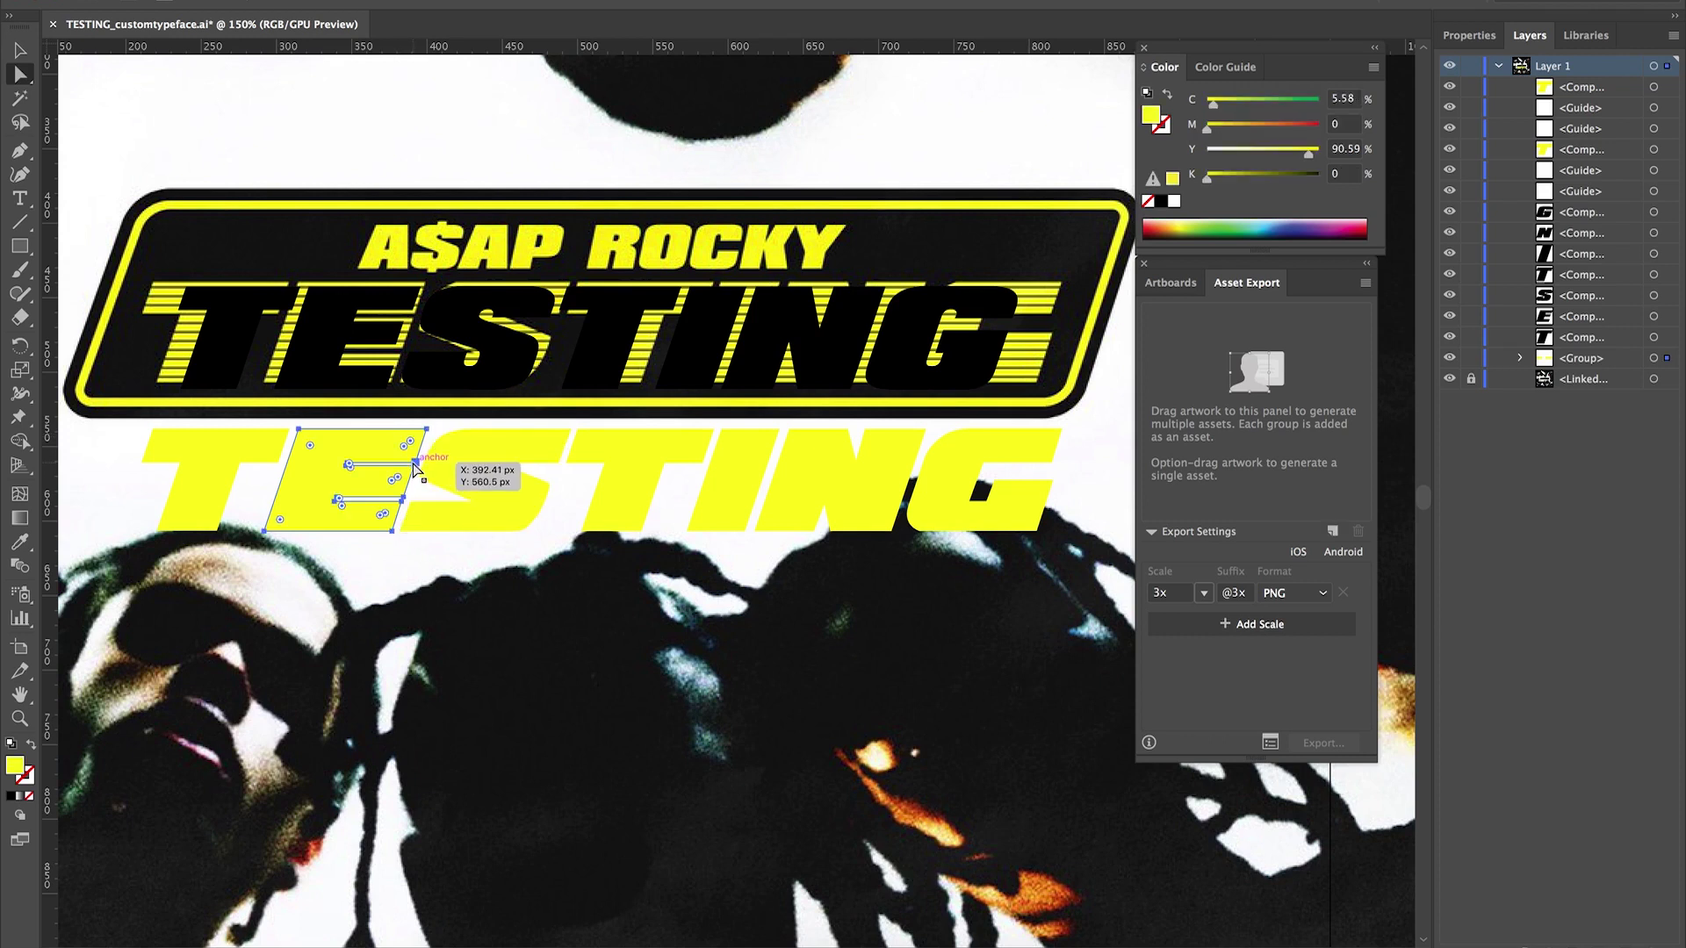
key("super+equal")
key("super+equal")
key("super+equal")
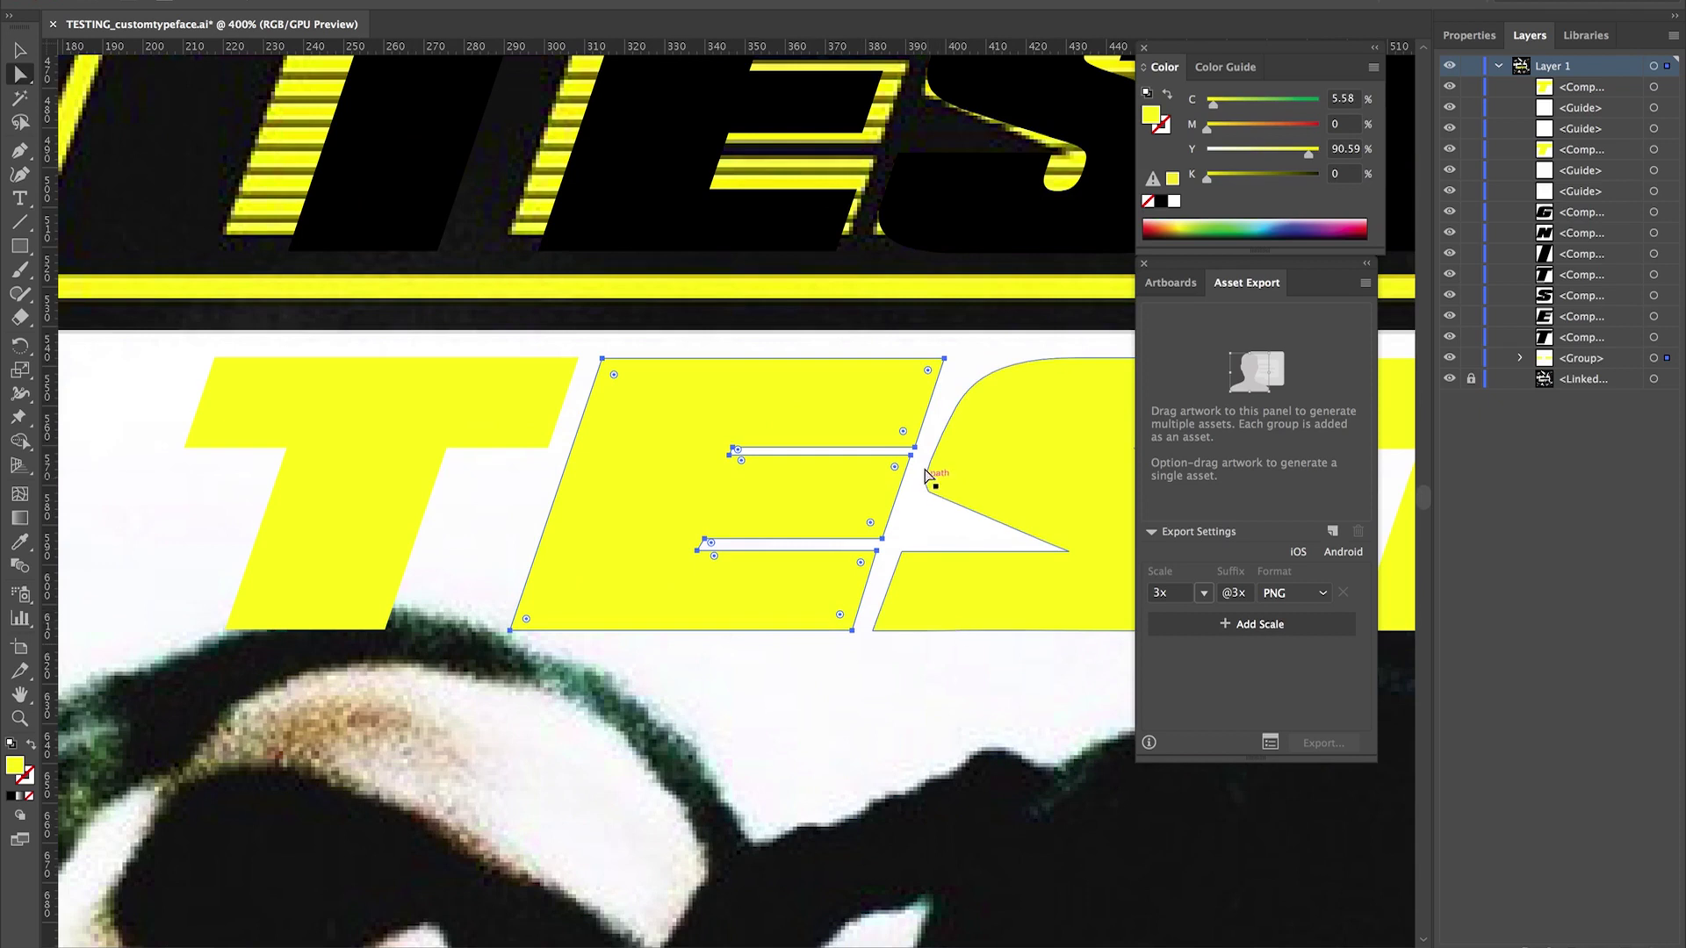
left_click_drag(933, 282, 771, 425)
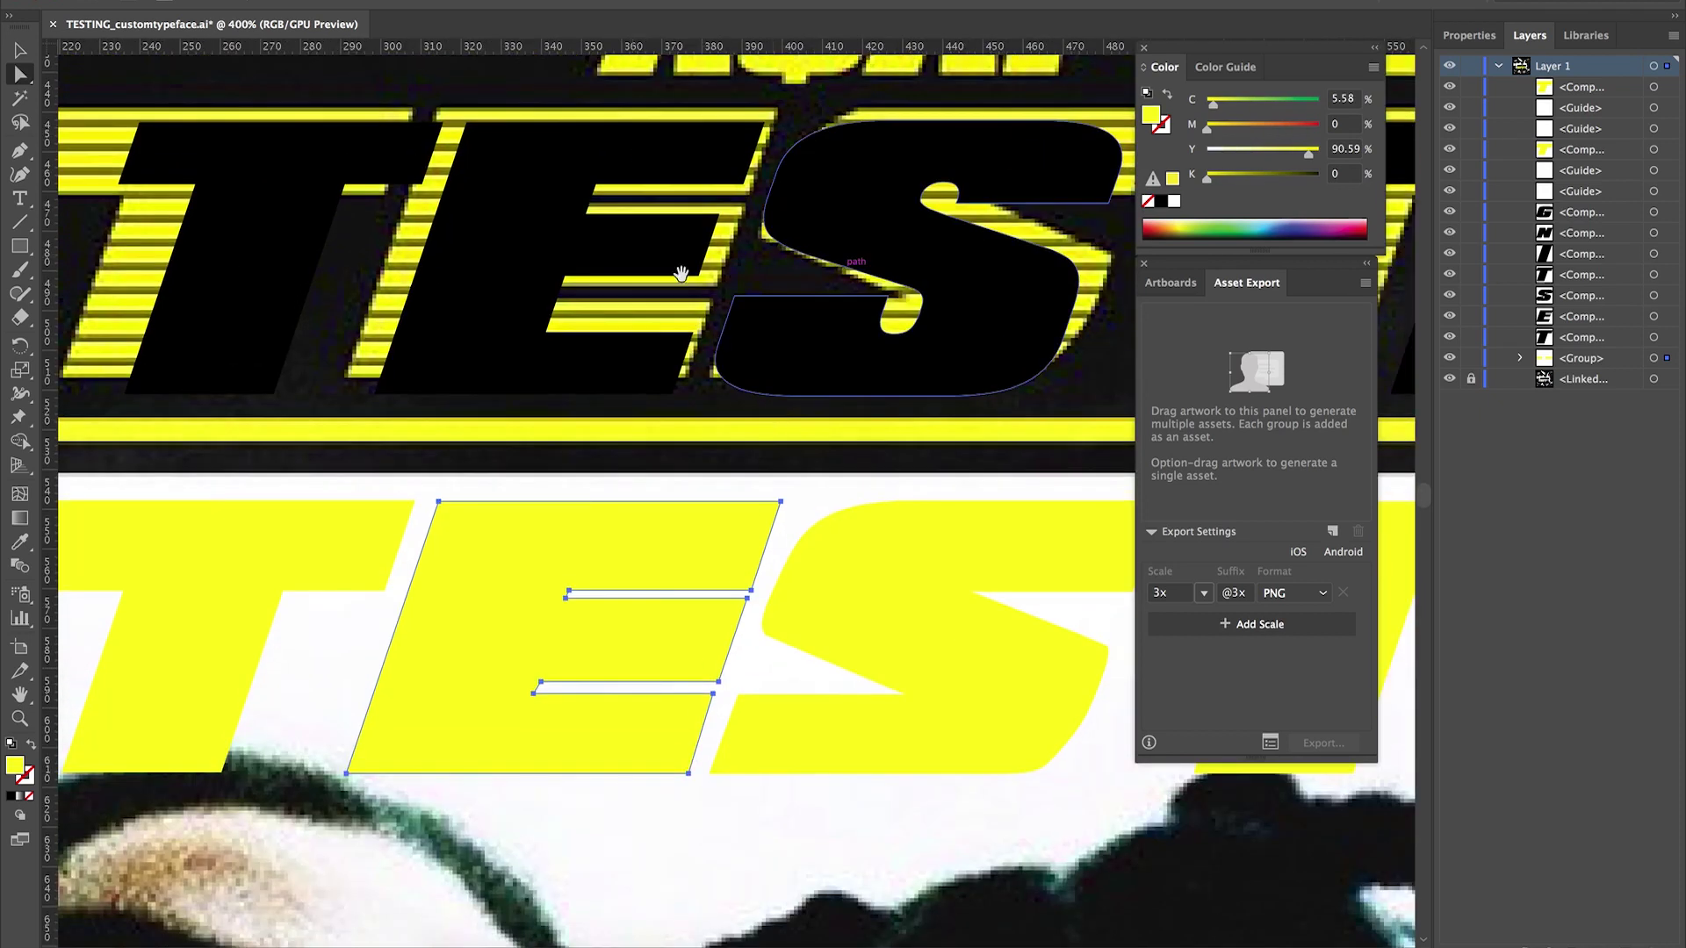
mouse_move(751, 591)
left_mouse_down()
mouse_move(751, 566)
mouse_move(747, 590)
left_mouse_up()
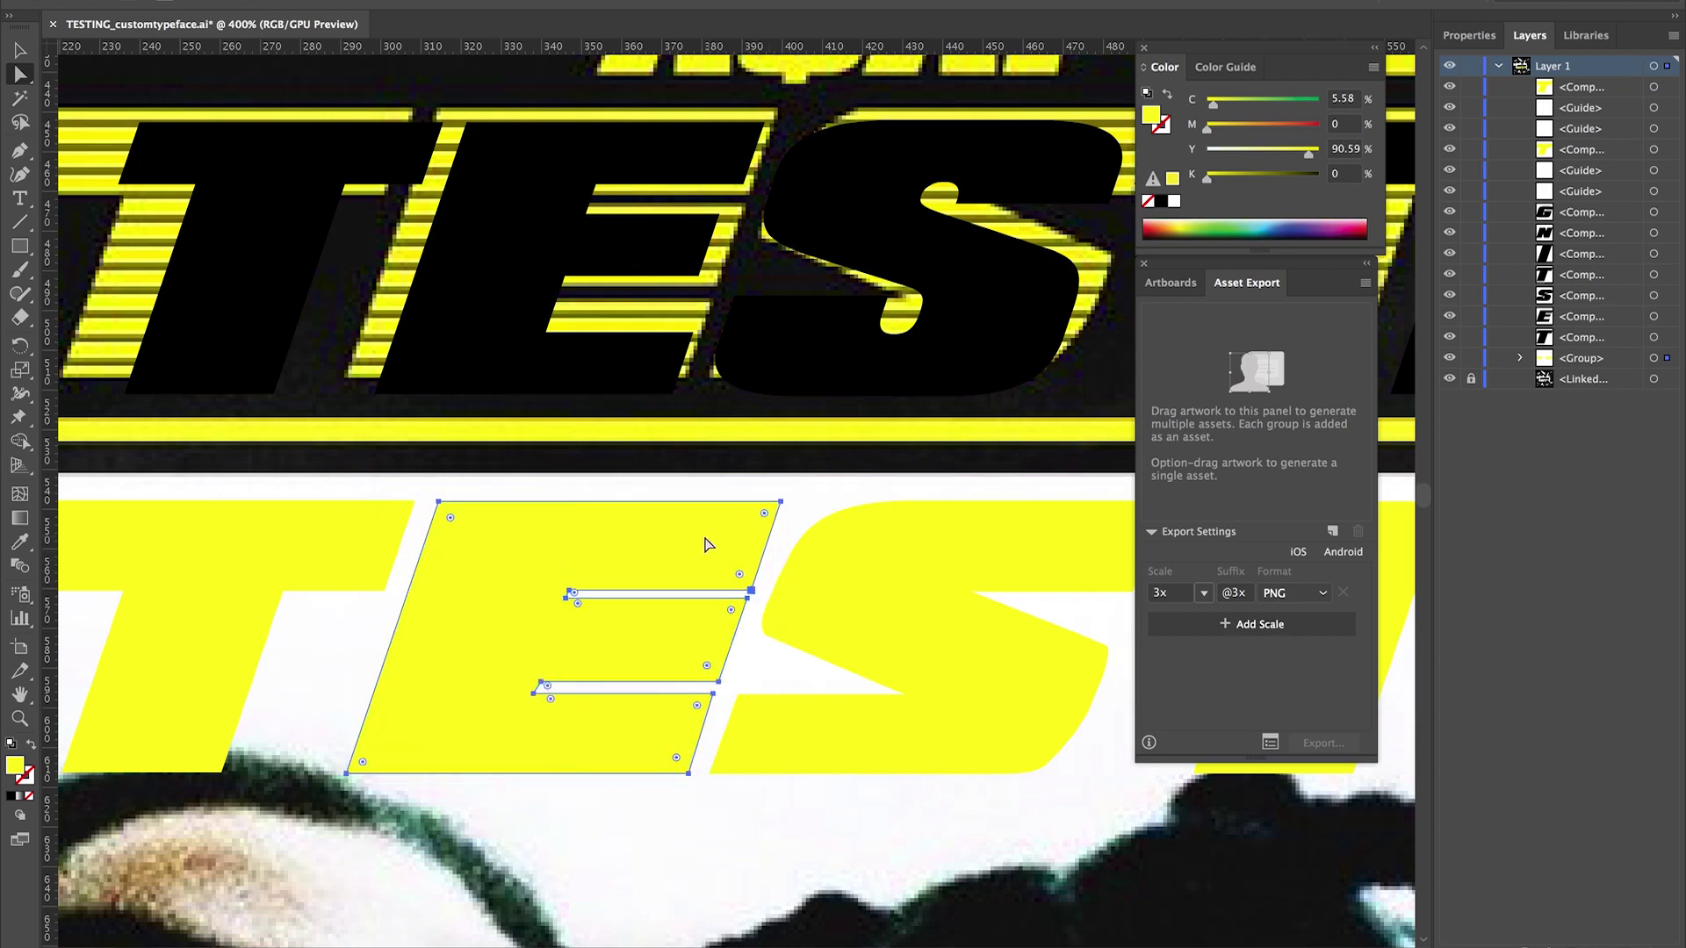
left_click(767, 550)
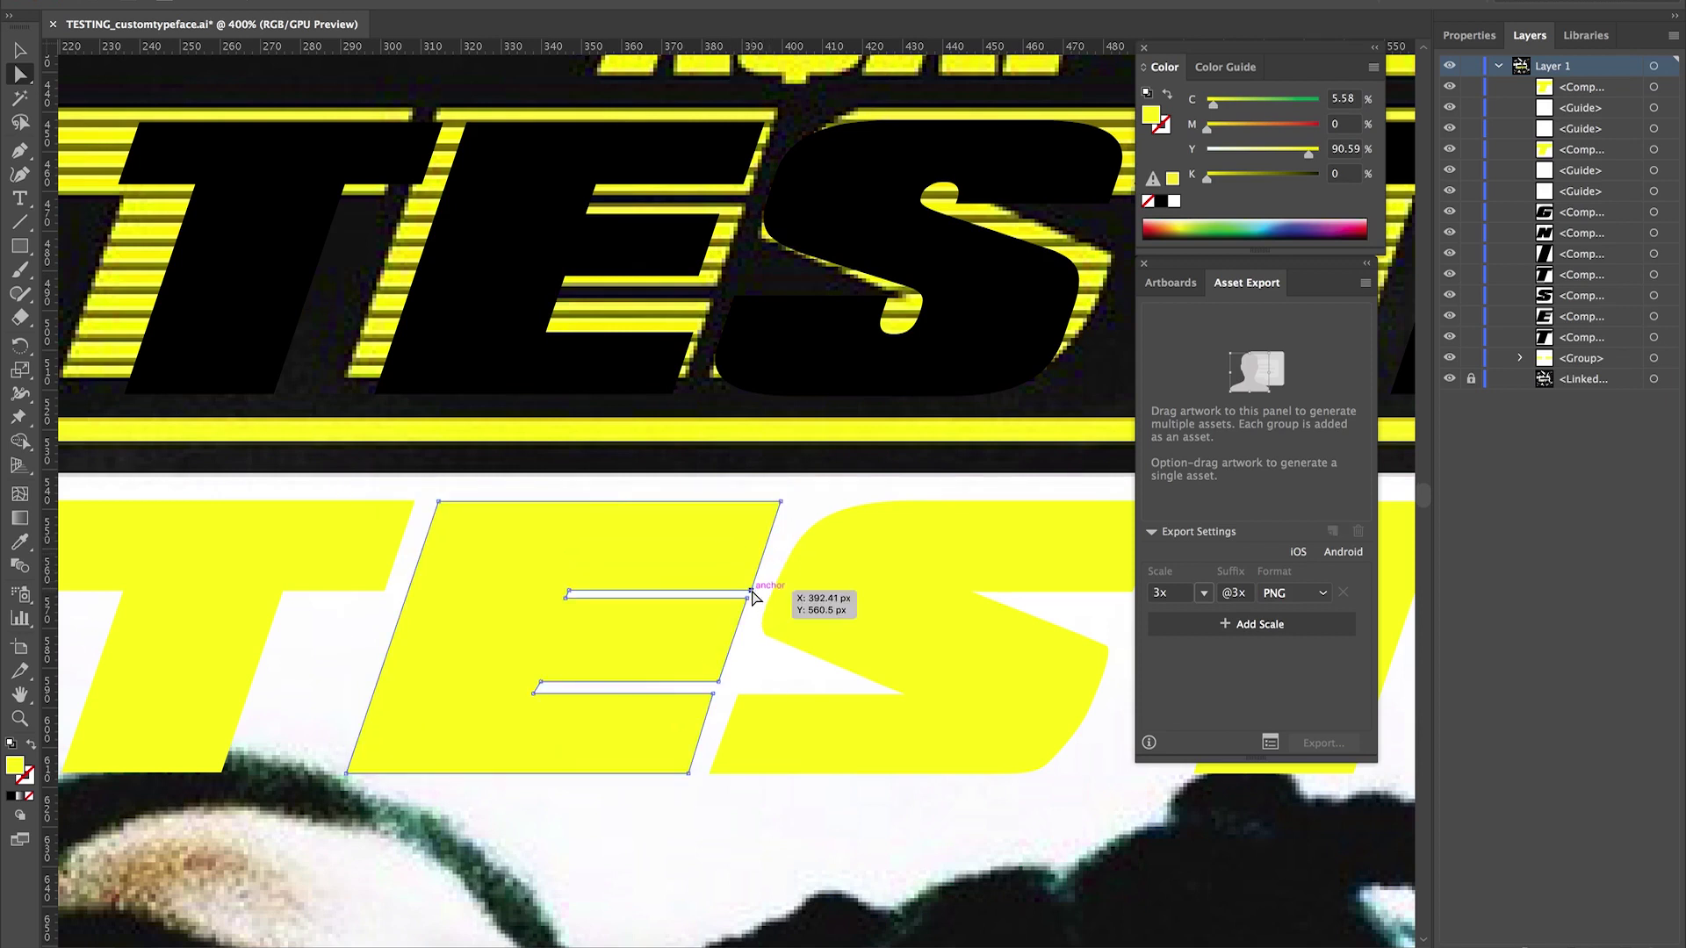
left_click(698, 562)
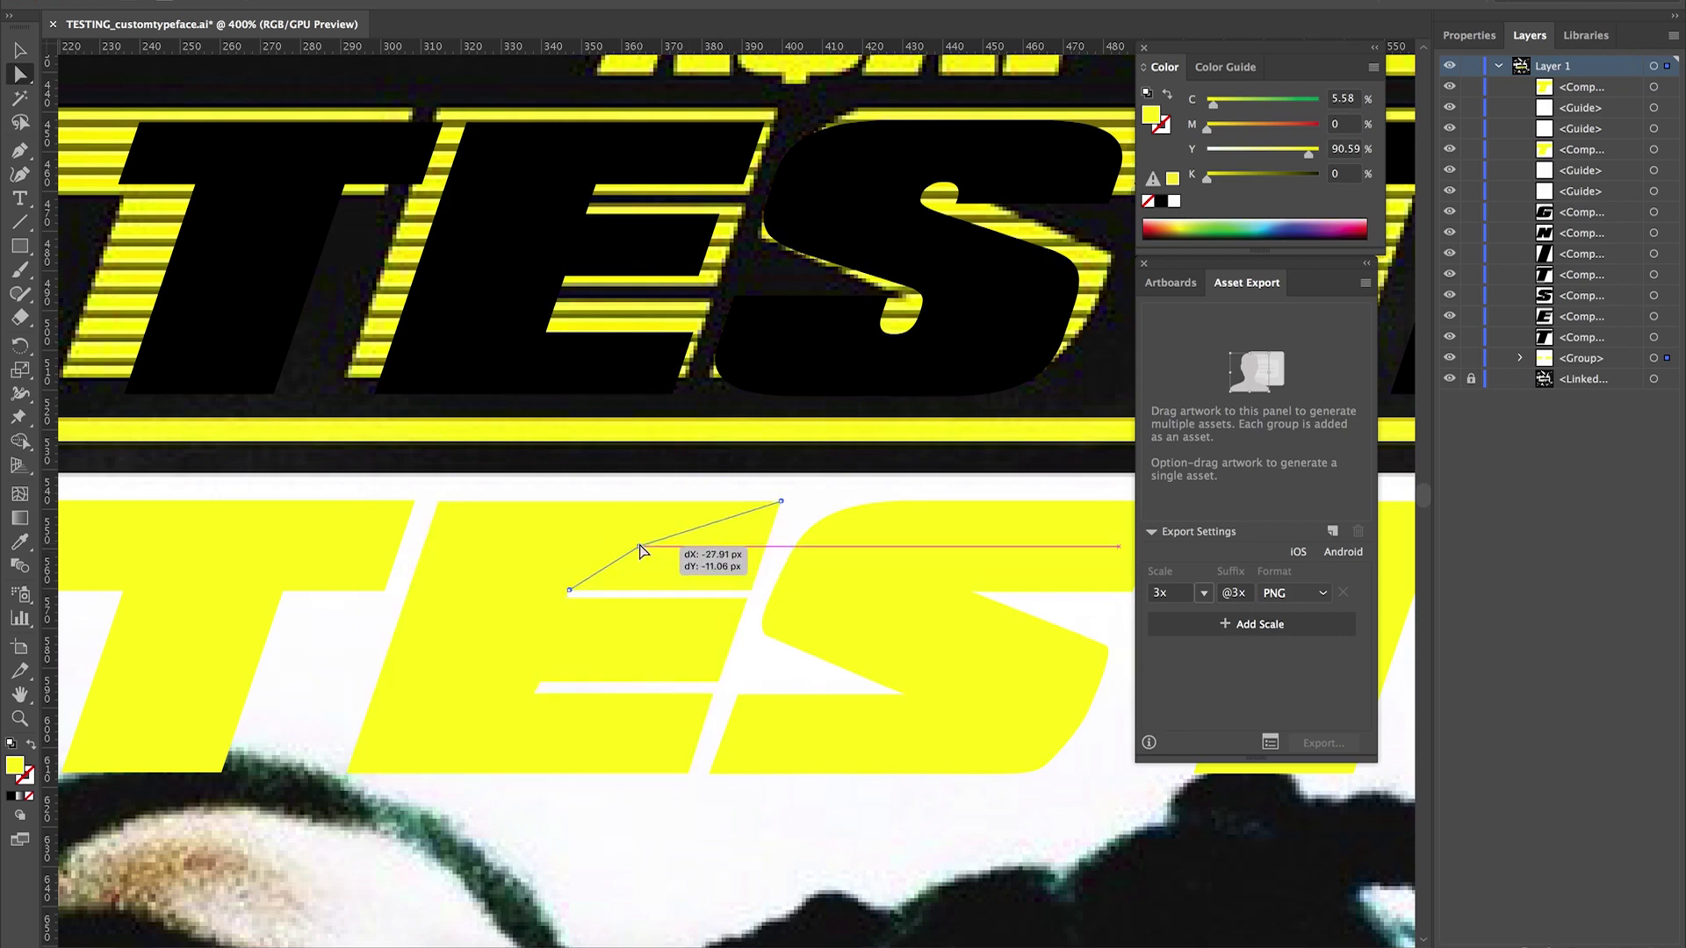
Pan across the yellow letters TING, then zoom out to 150%.
left_click_drag(983, 512, 500, 472)
left_click_drag(825, 583, 504, 572)
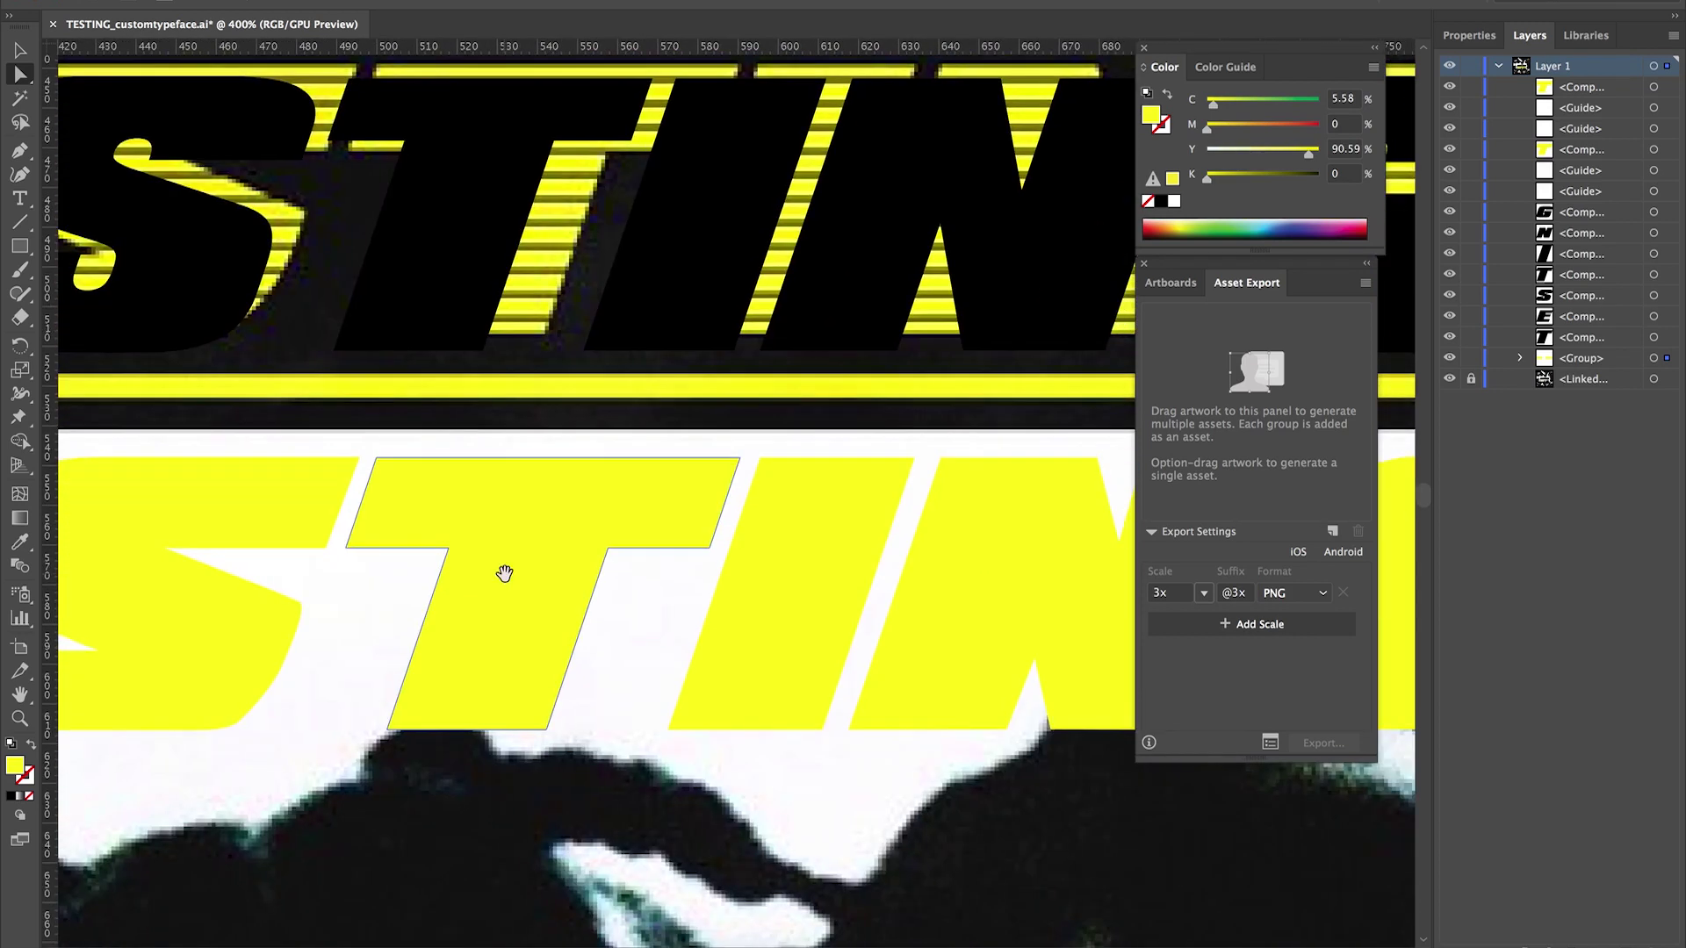
left_click_drag(911, 626, 633, 621)
left_click_drag(760, 641, 520, 633)
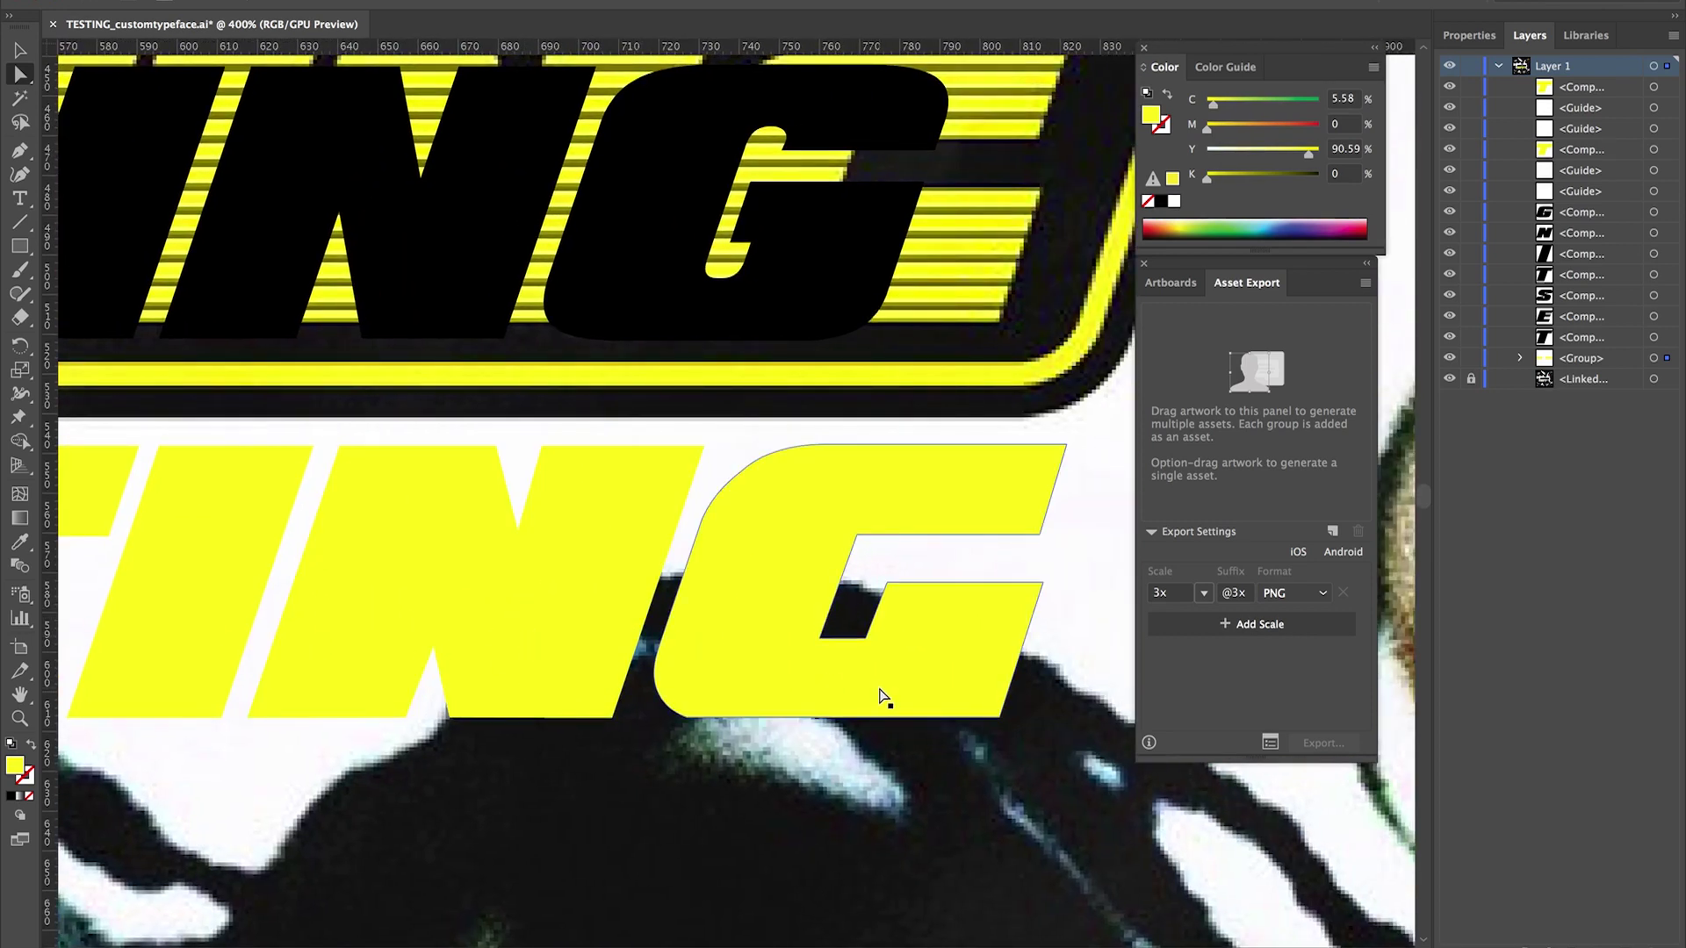
key("super+minus")
key("super+minus")
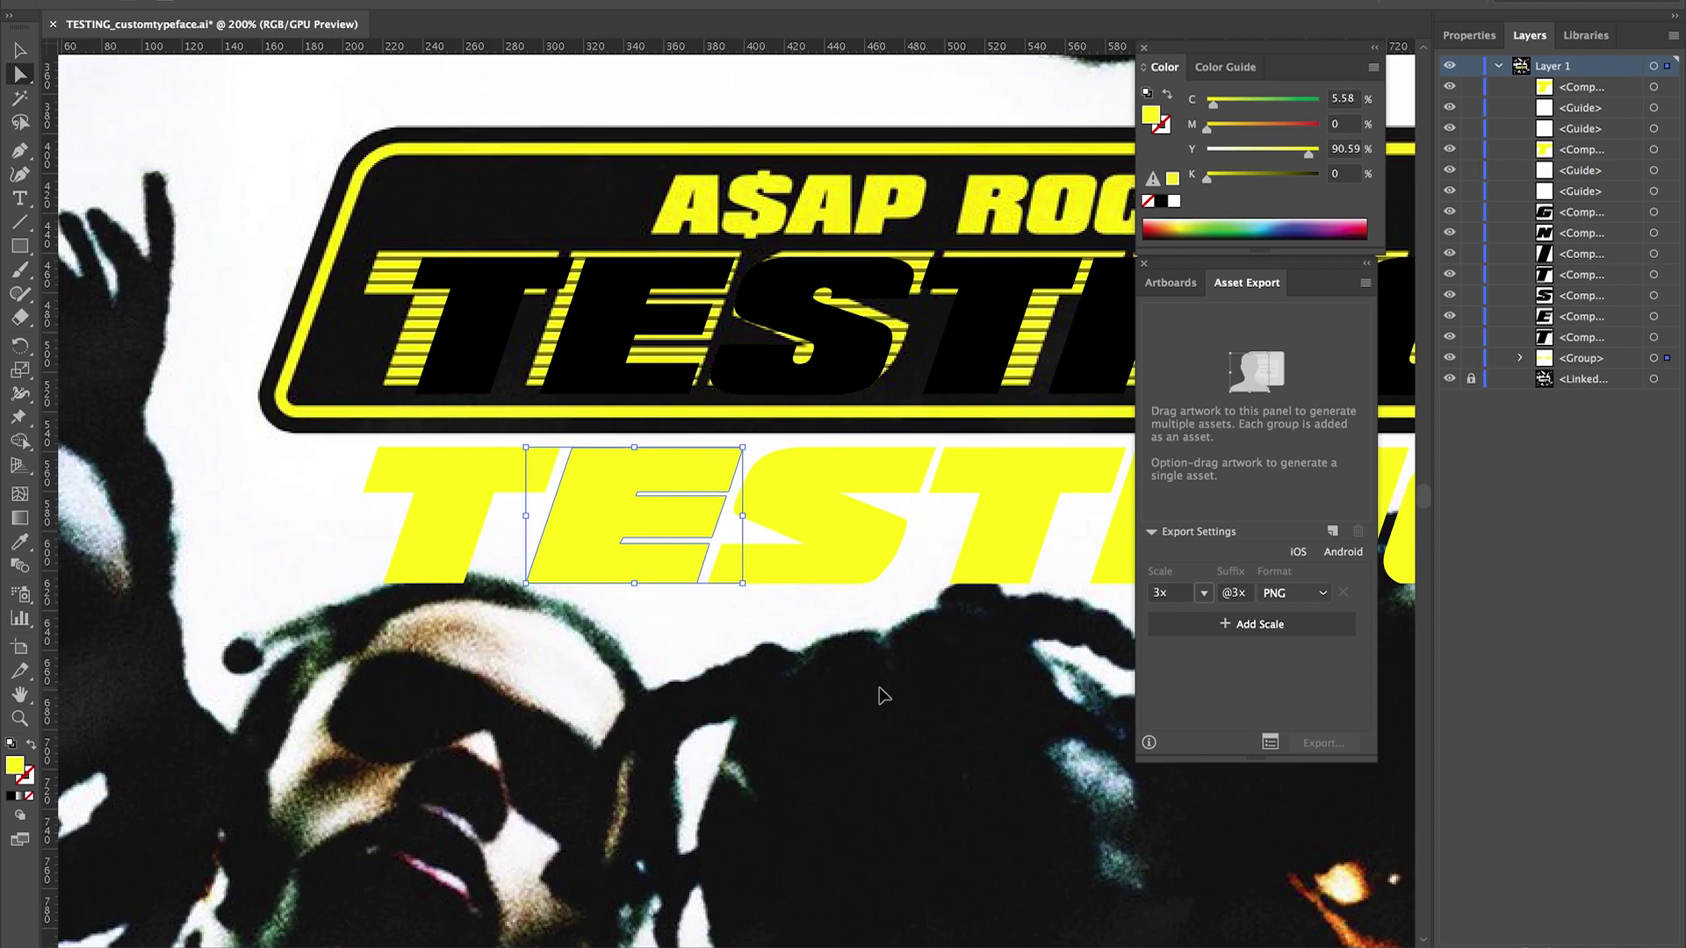
key("super+minus")
Collect all yellow TESTING letters for export as single Asset 1, then close the document.
left_click(736, 694)
scroll(736, 694, "right", 5)
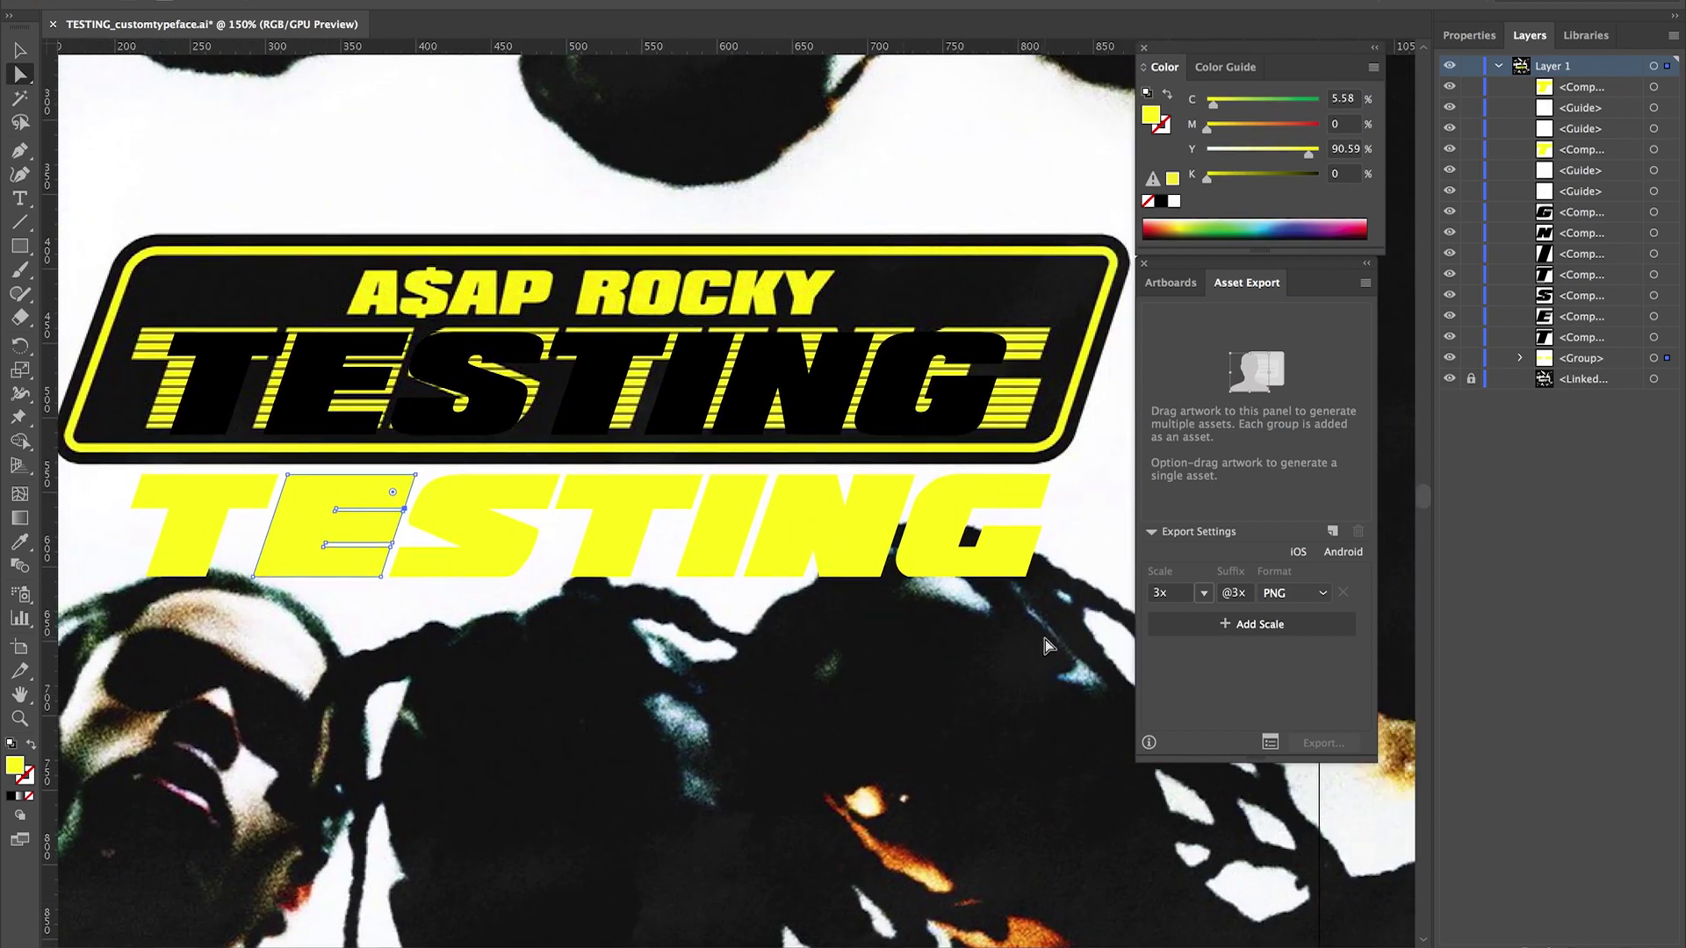
left_click_drag(1045, 645, 167, 522)
right_click(189, 527)
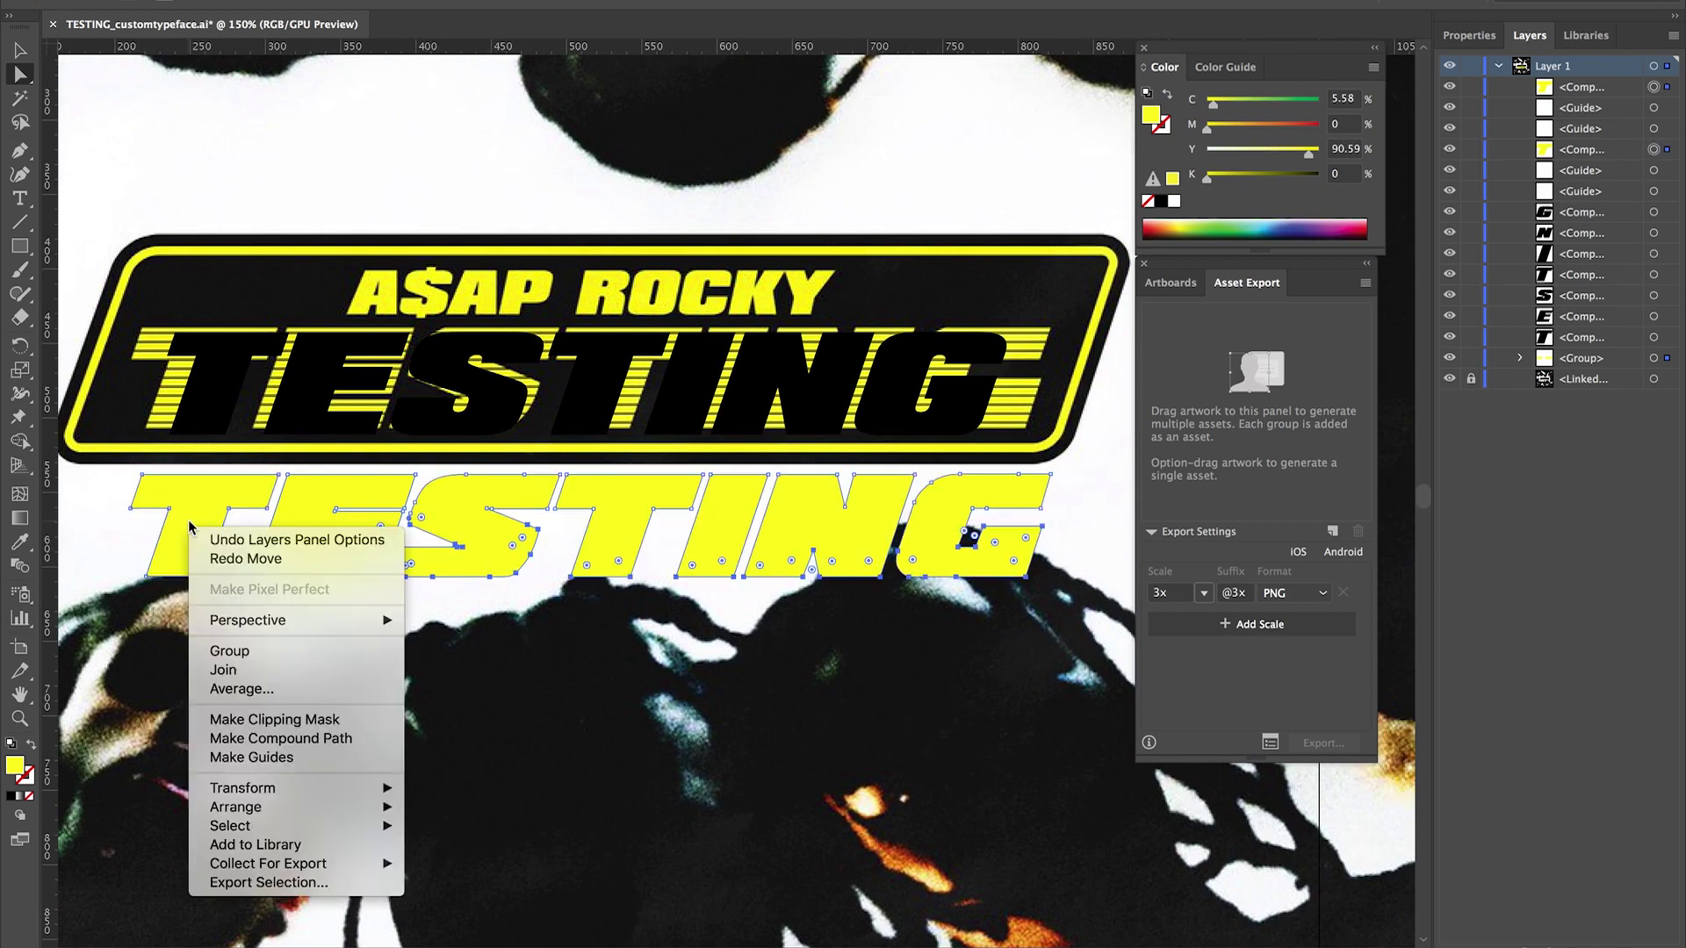
mouse_move(323, 867)
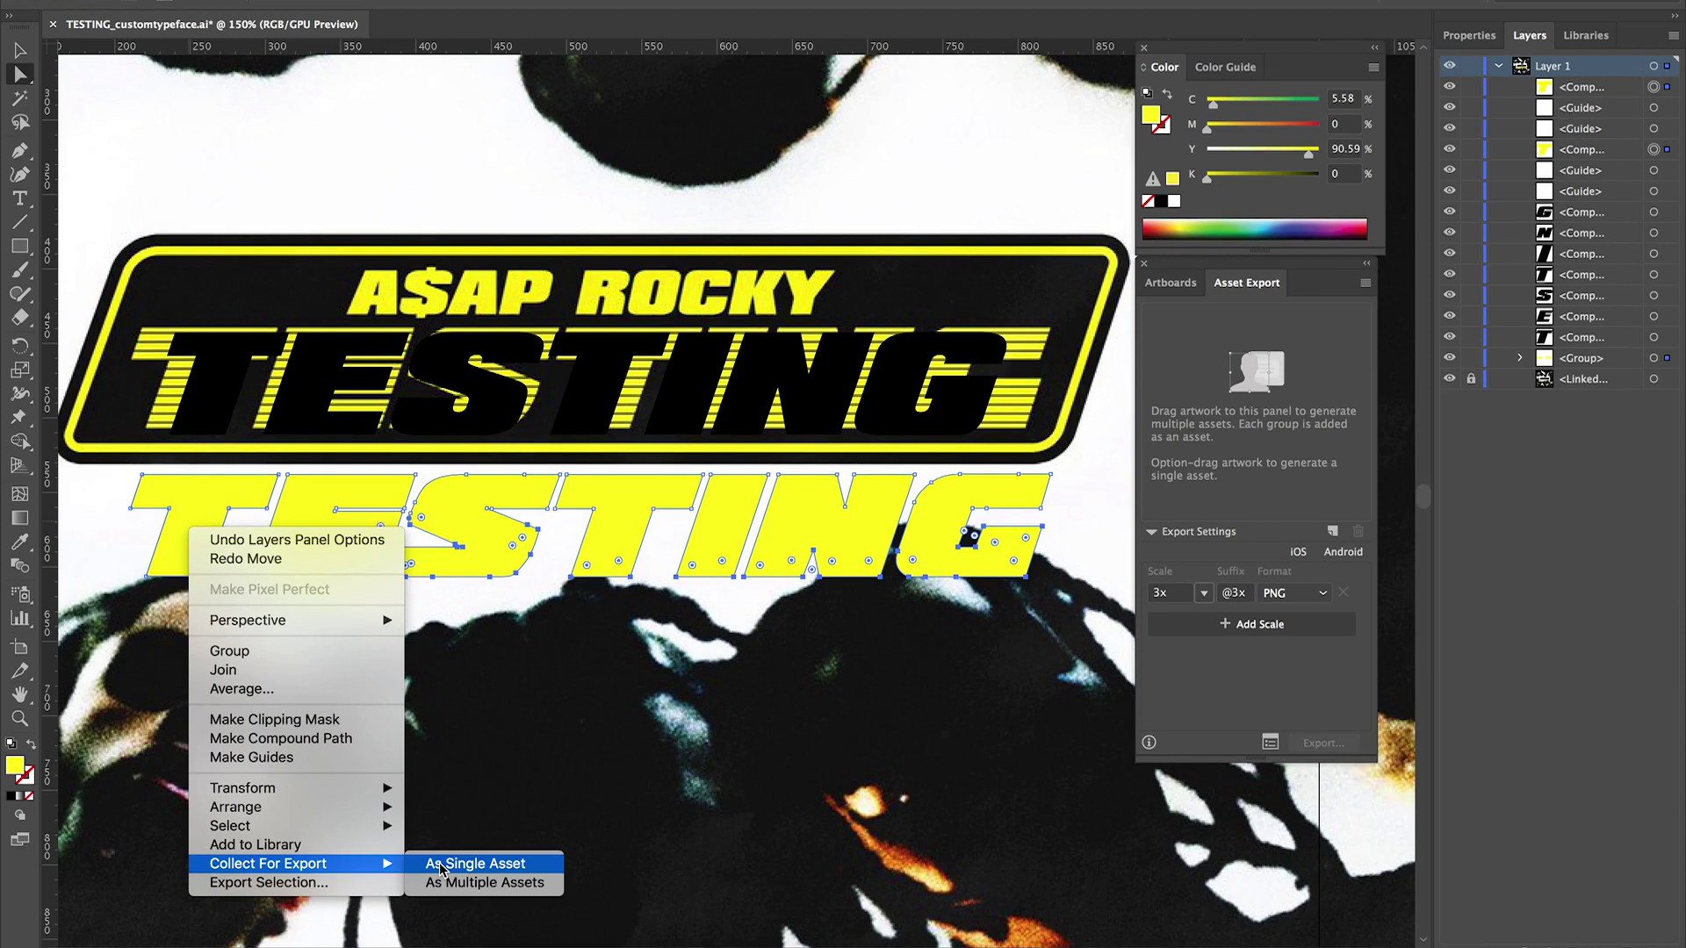
left_click(475, 863)
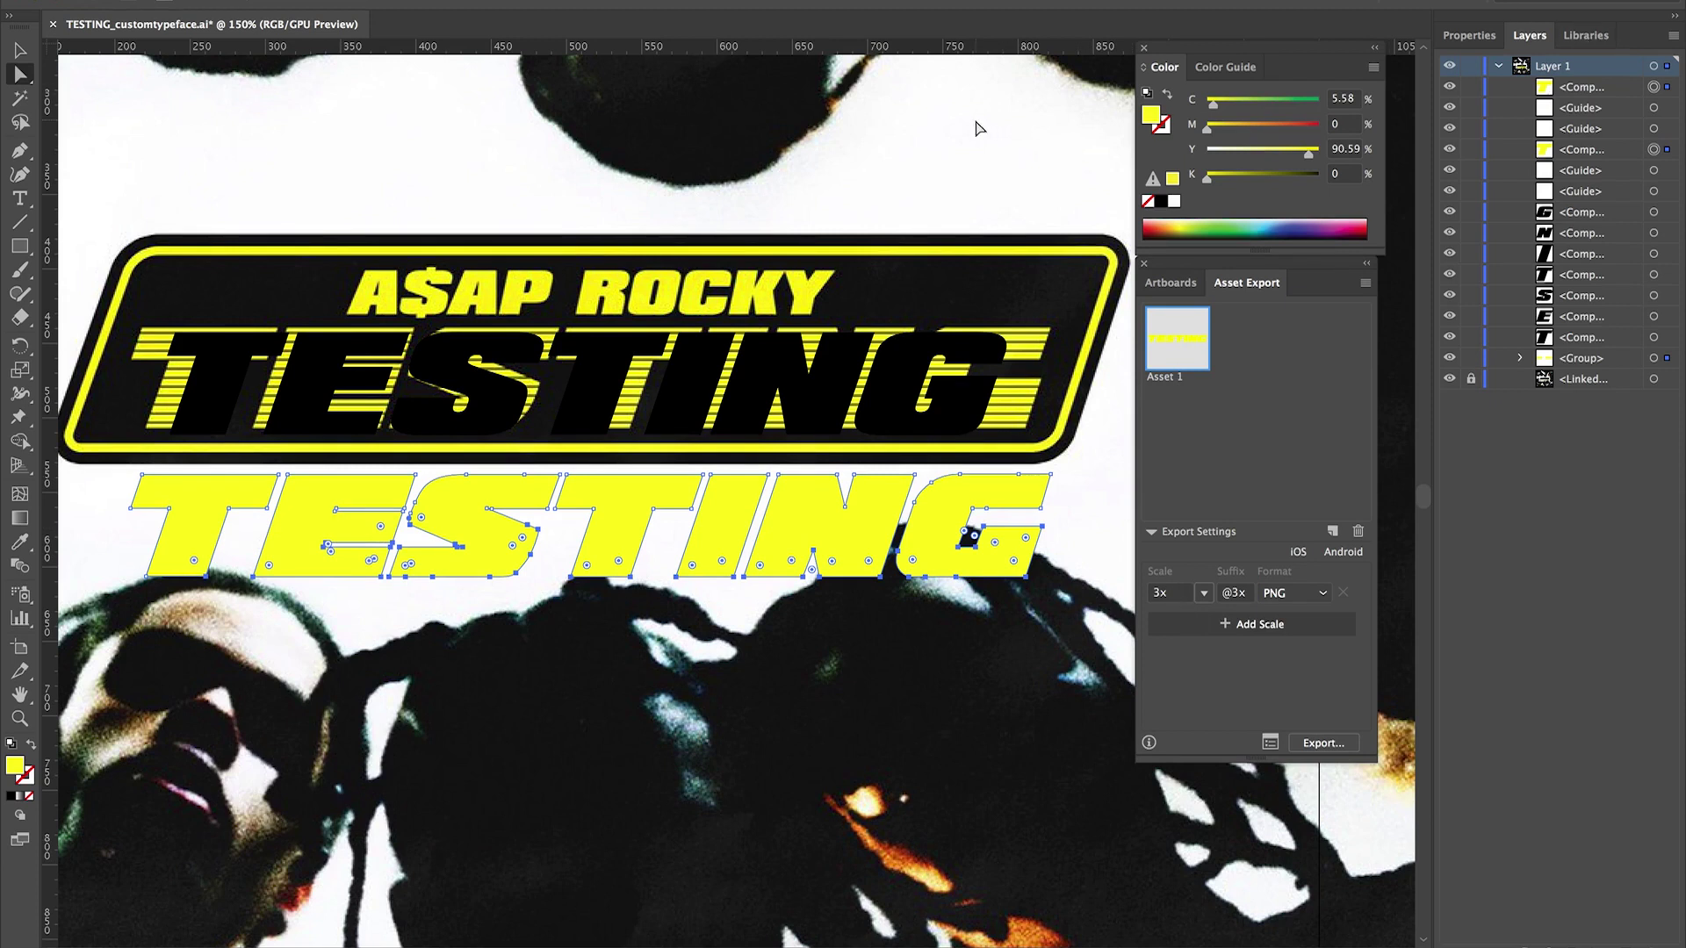
left_click(20, 5)
Discard the Illustrator changes and select the Vector Smart Object title layer in Photoshop.
left_click(854, 520)
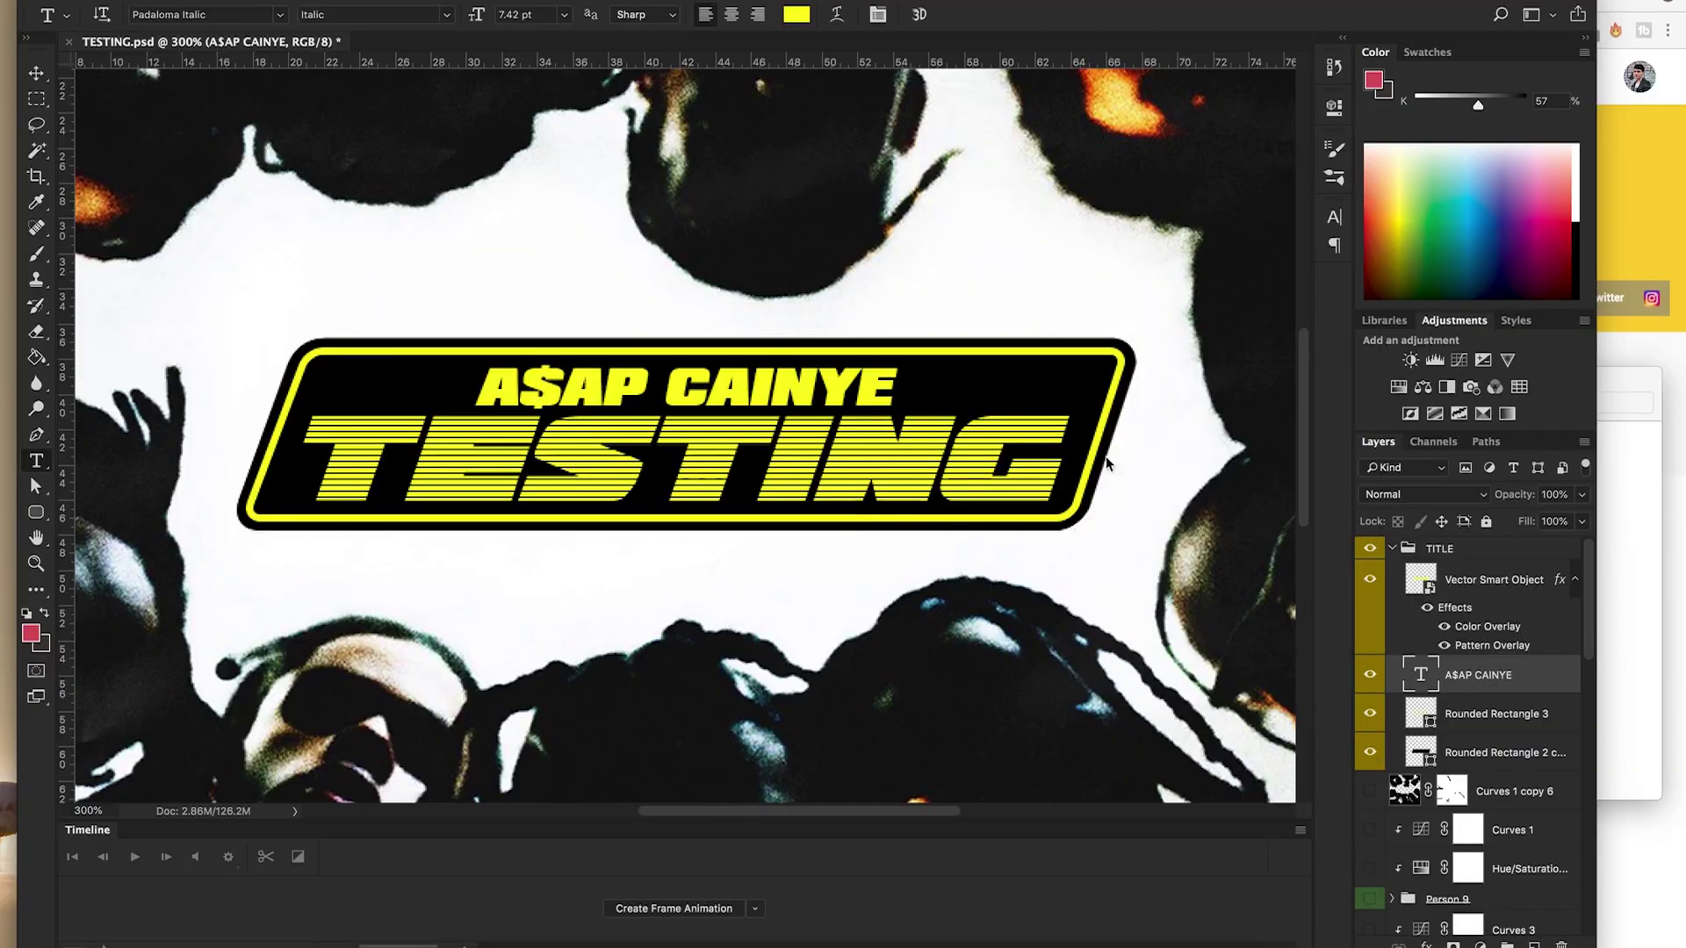
left_click(1497, 595)
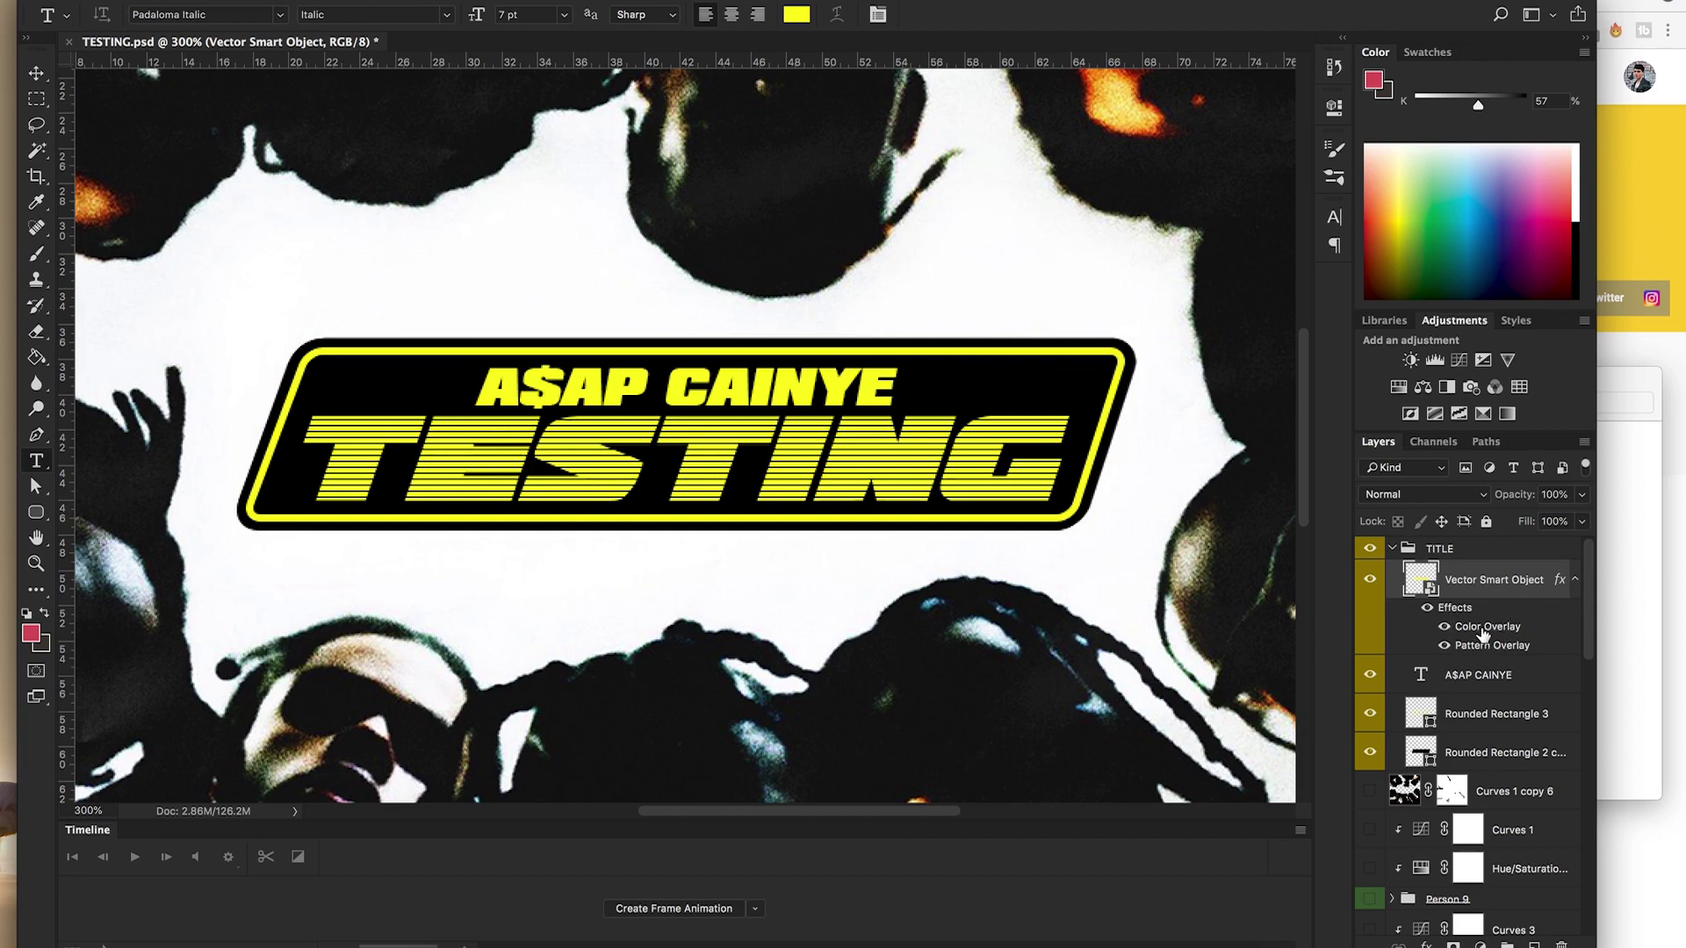
double_click(1484, 626)
left_click_drag(1229, 96, 734, 216)
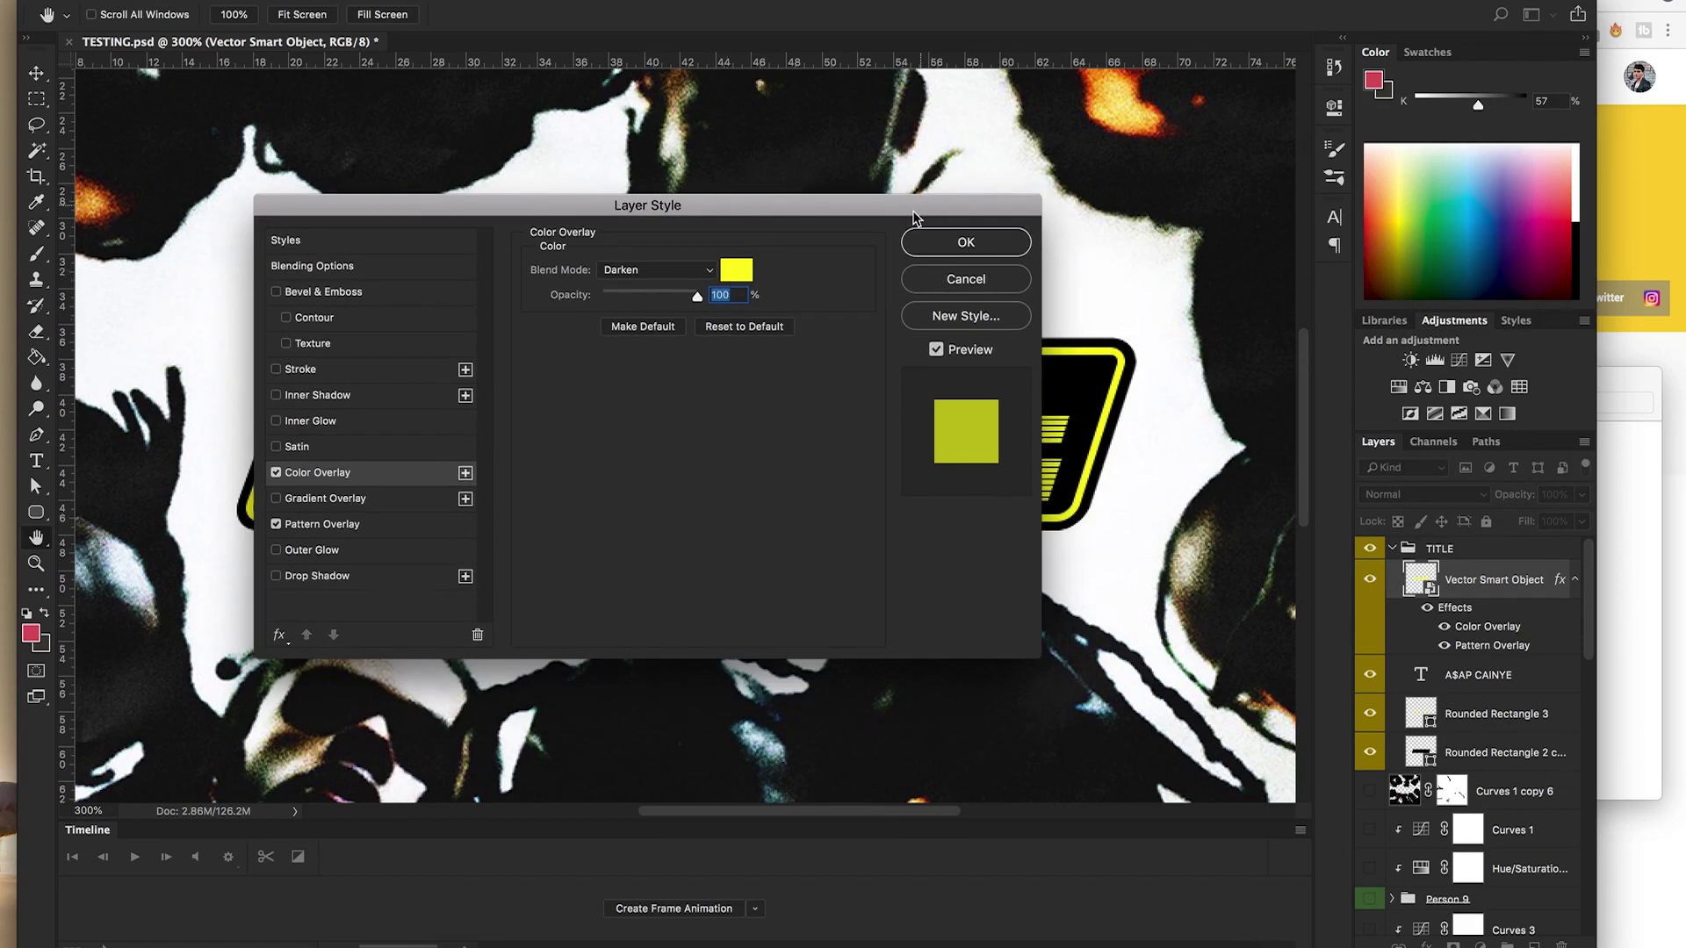
left_click_drag(914, 216, 947, 603)
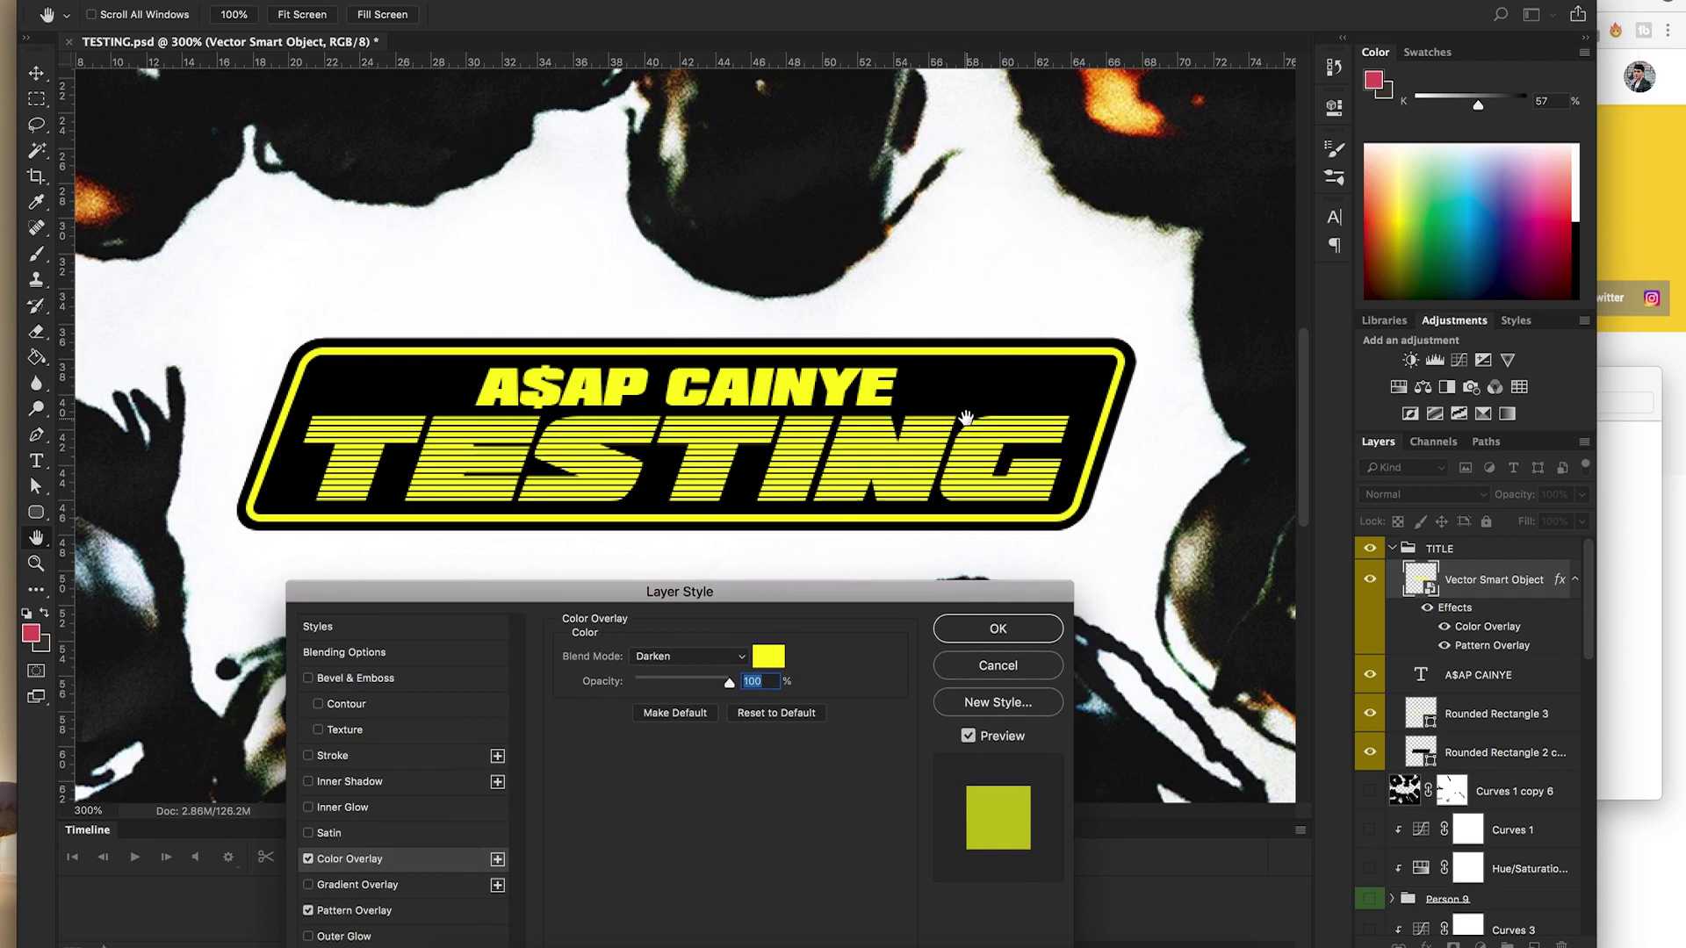
left_click_drag(859, 598, 936, 283)
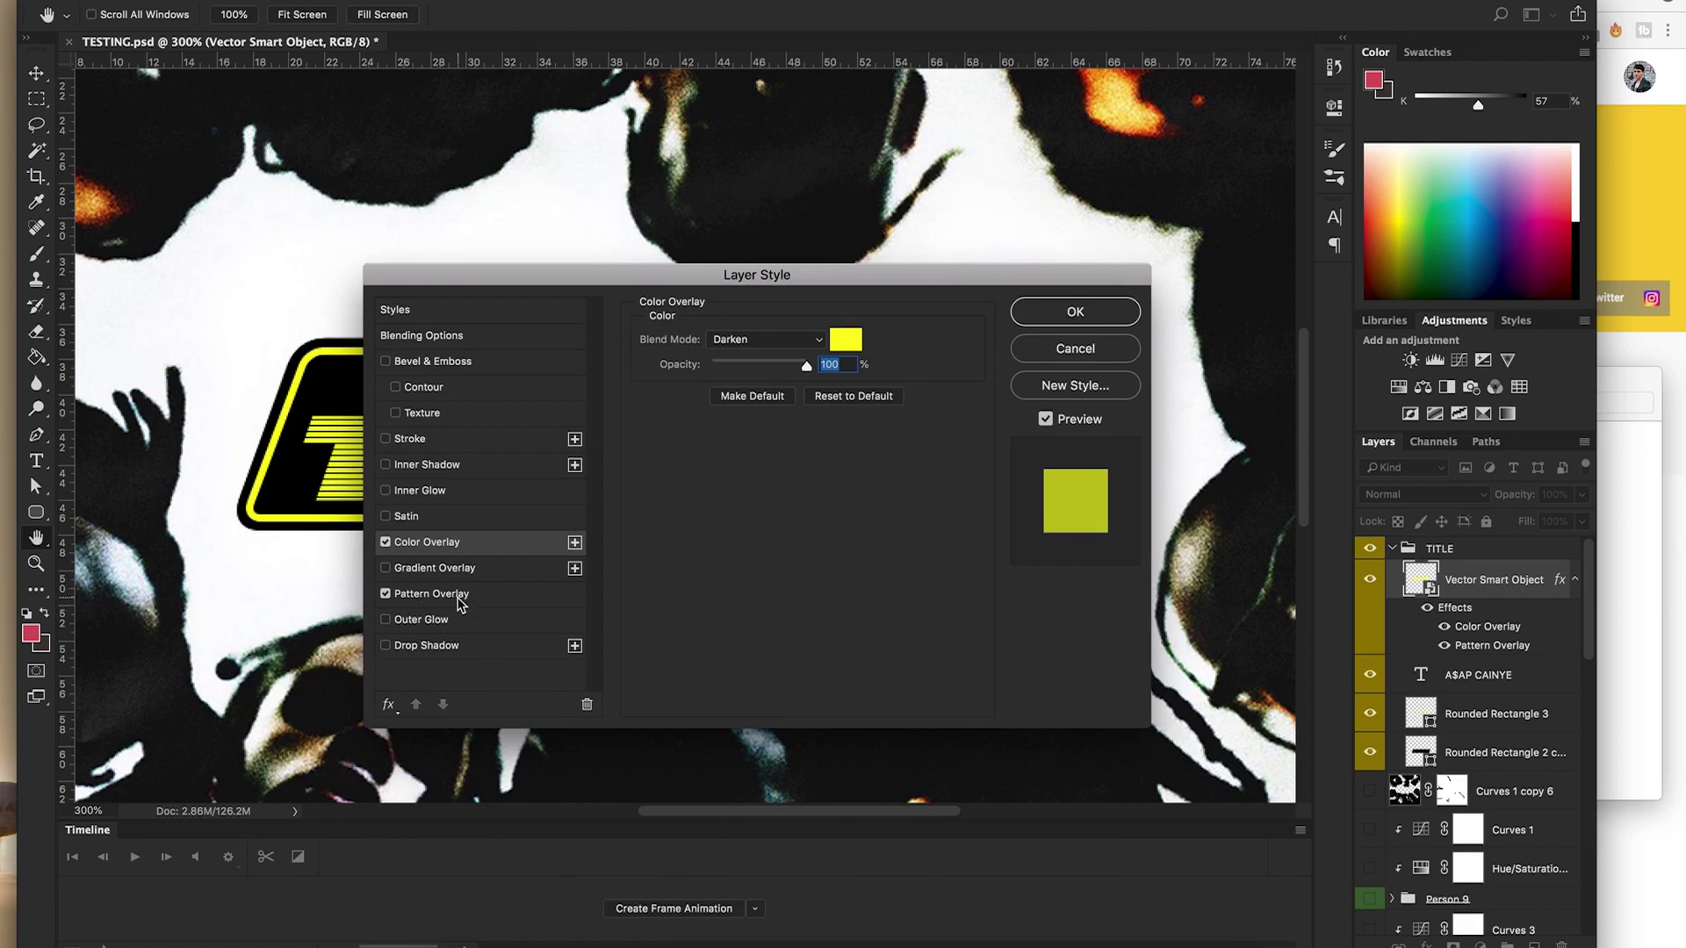
left_click(458, 600)
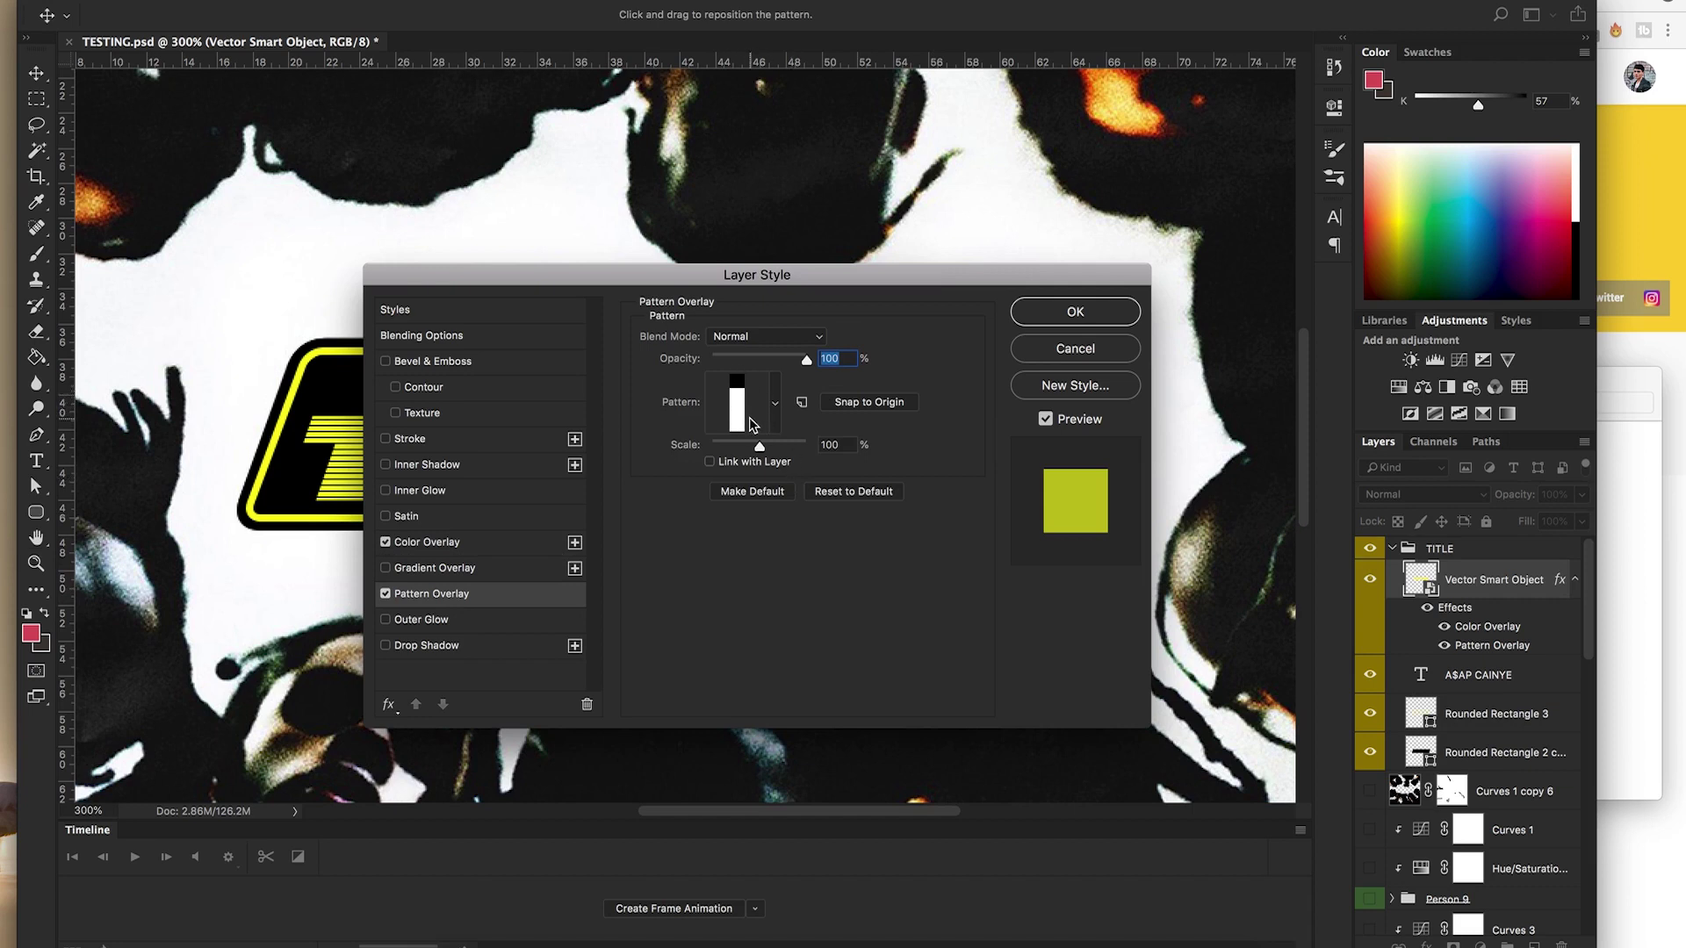
left_click(1076, 313)
key("t")
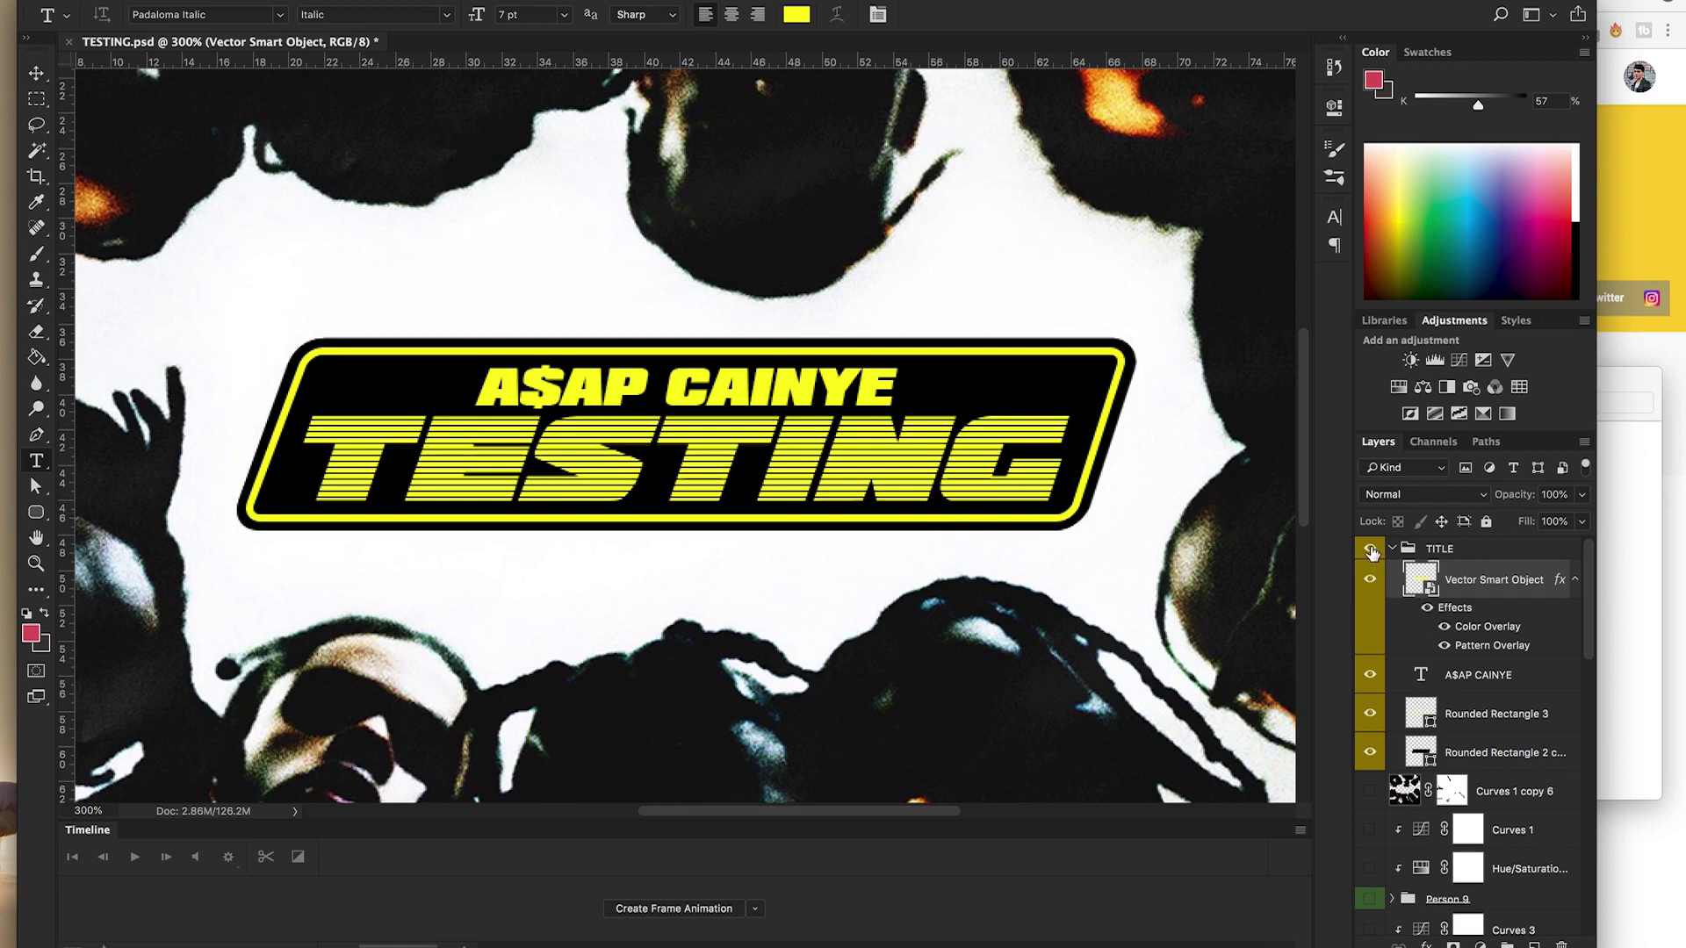
Toggle the TITLE group off and on to compare A$AP CAINYE with A$AP ROCKY, then collapse it.
left_click(1370, 549)
left_click(1371, 550)
left_click(1371, 550)
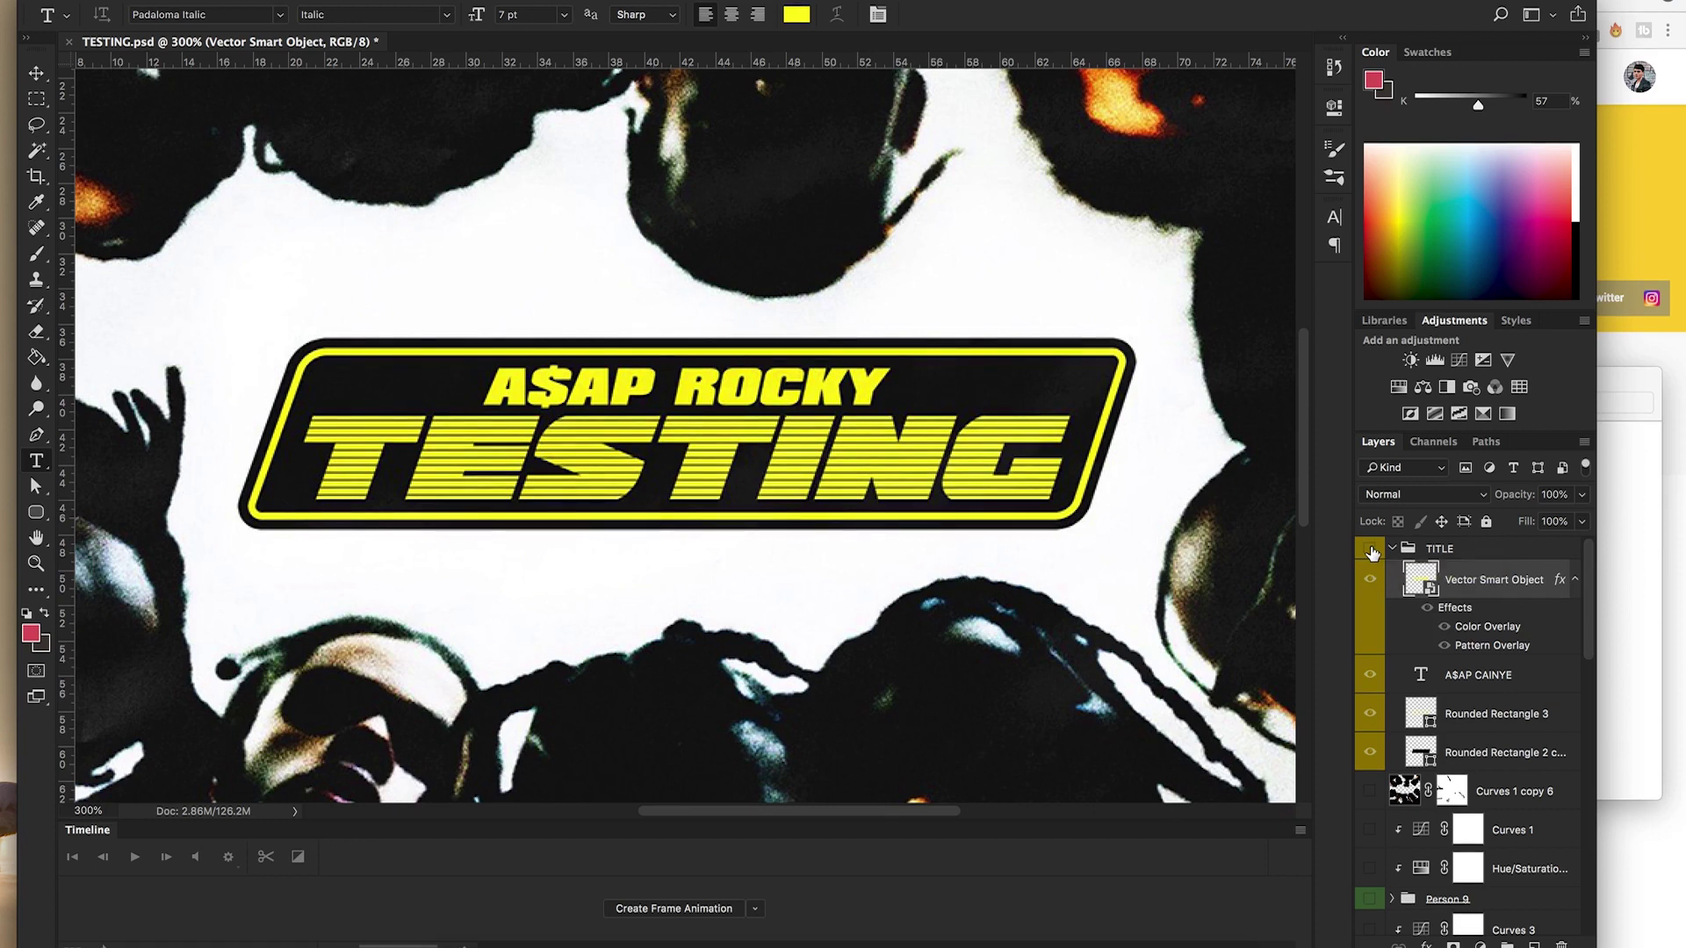
left_click(1371, 550)
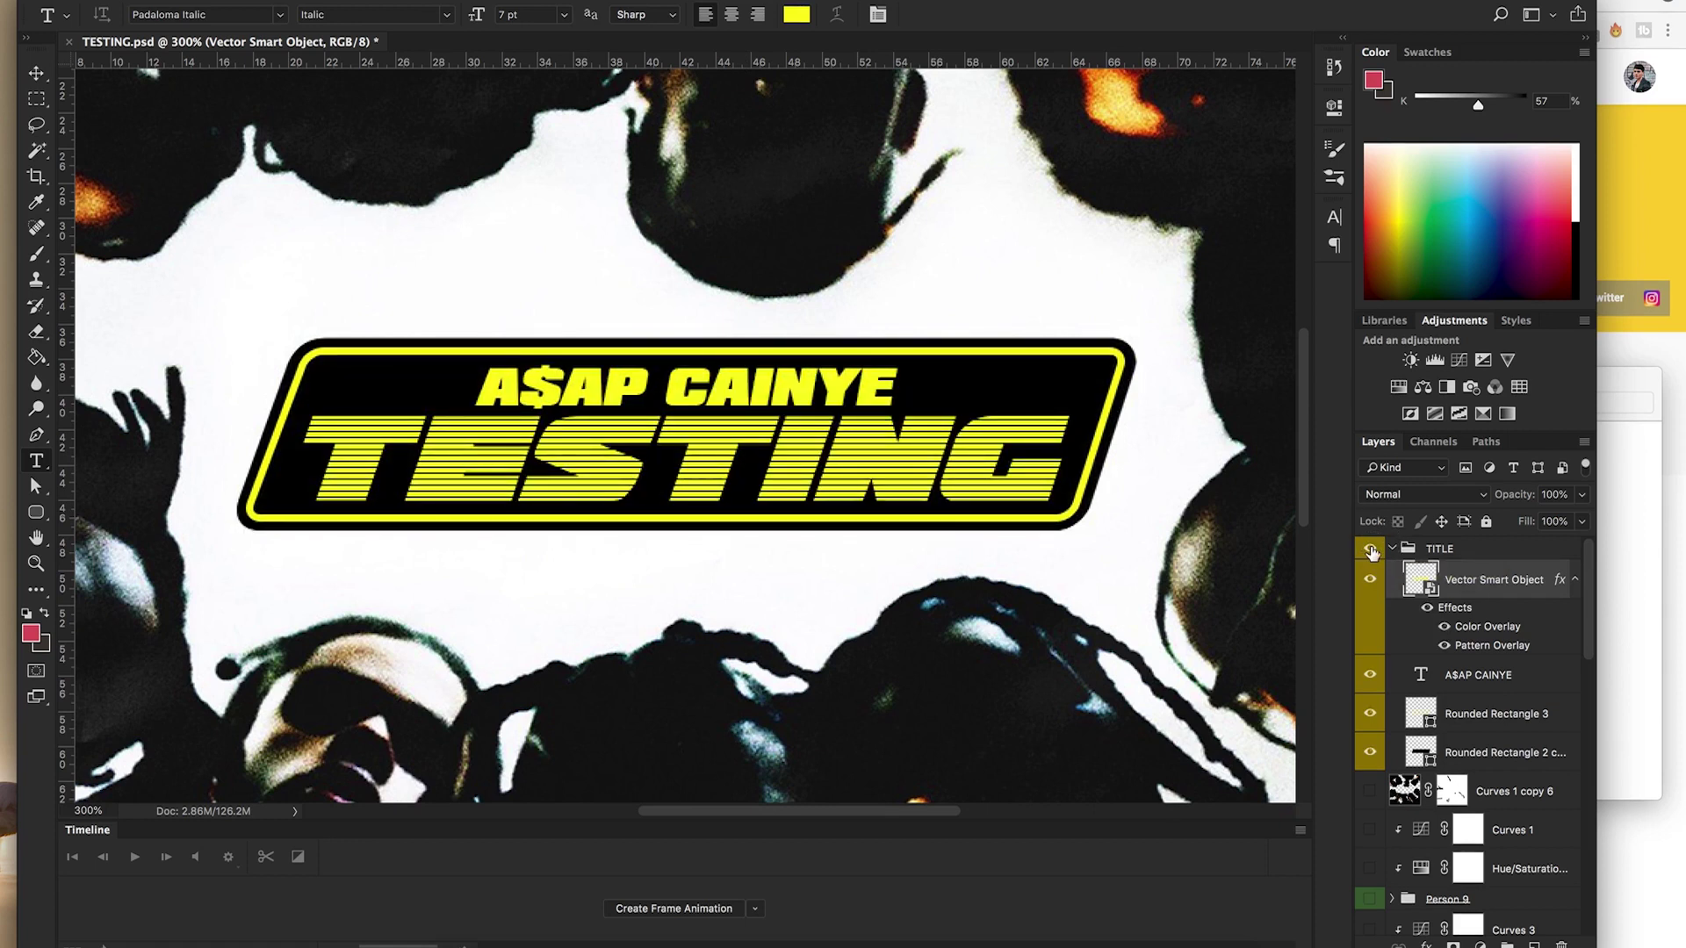
left_click(1392, 548)
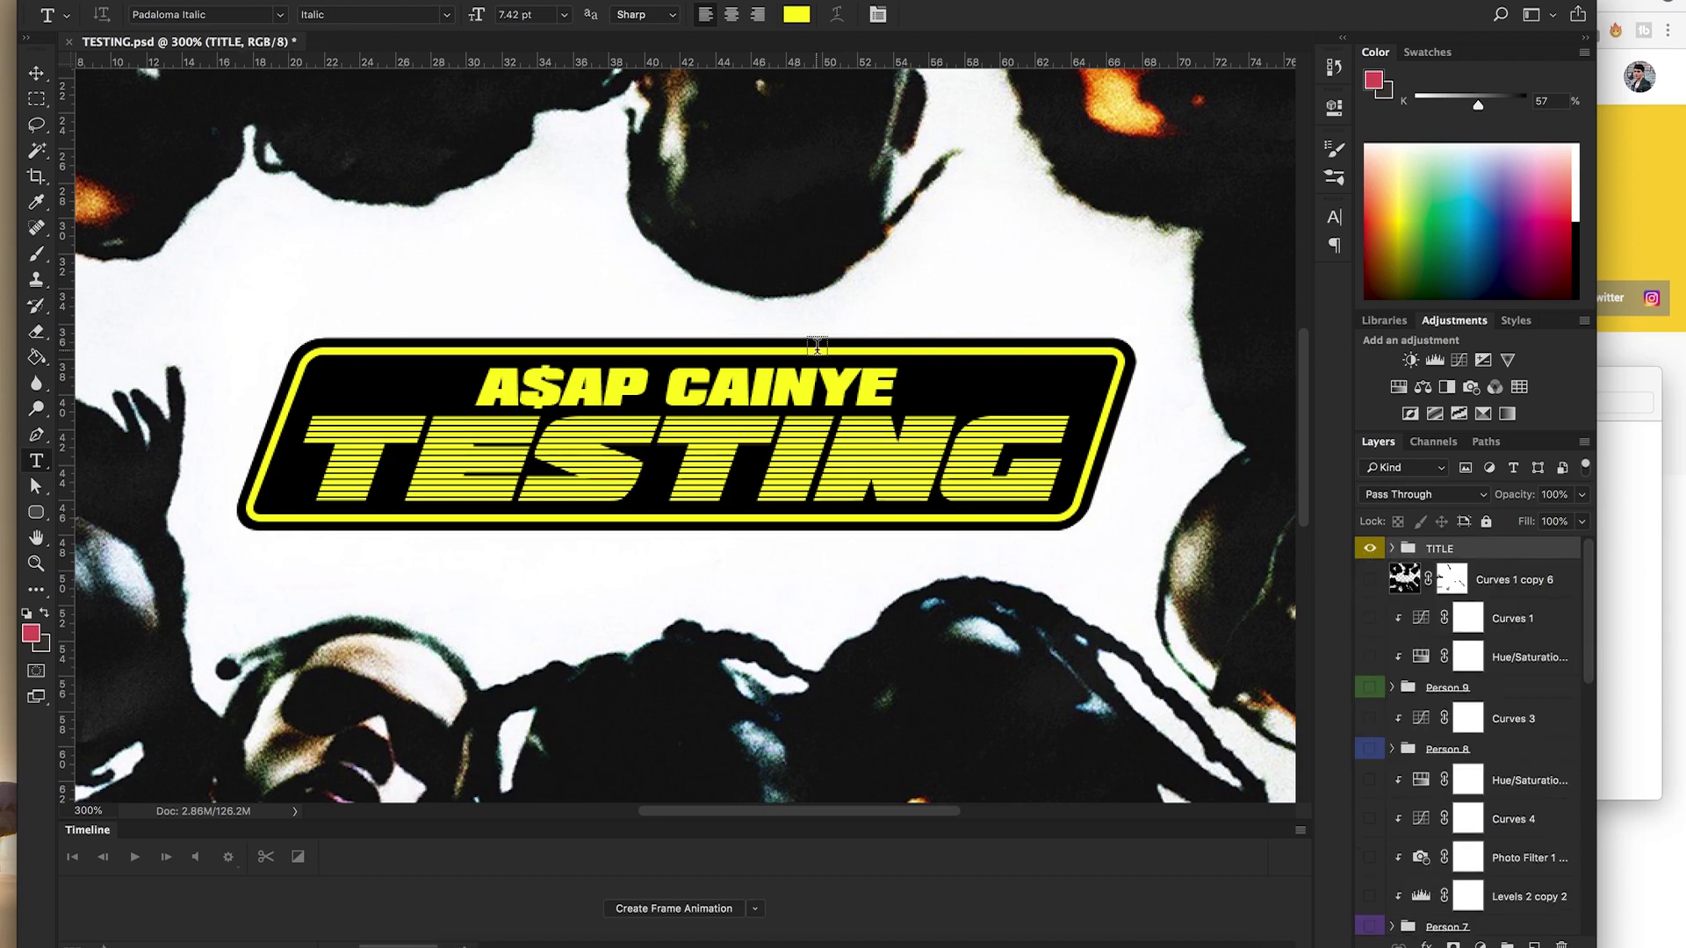
Fit the canvas, open the RAW Images folder and preview P1010509.RW2 and P1010520.RW2.
key("super+0")
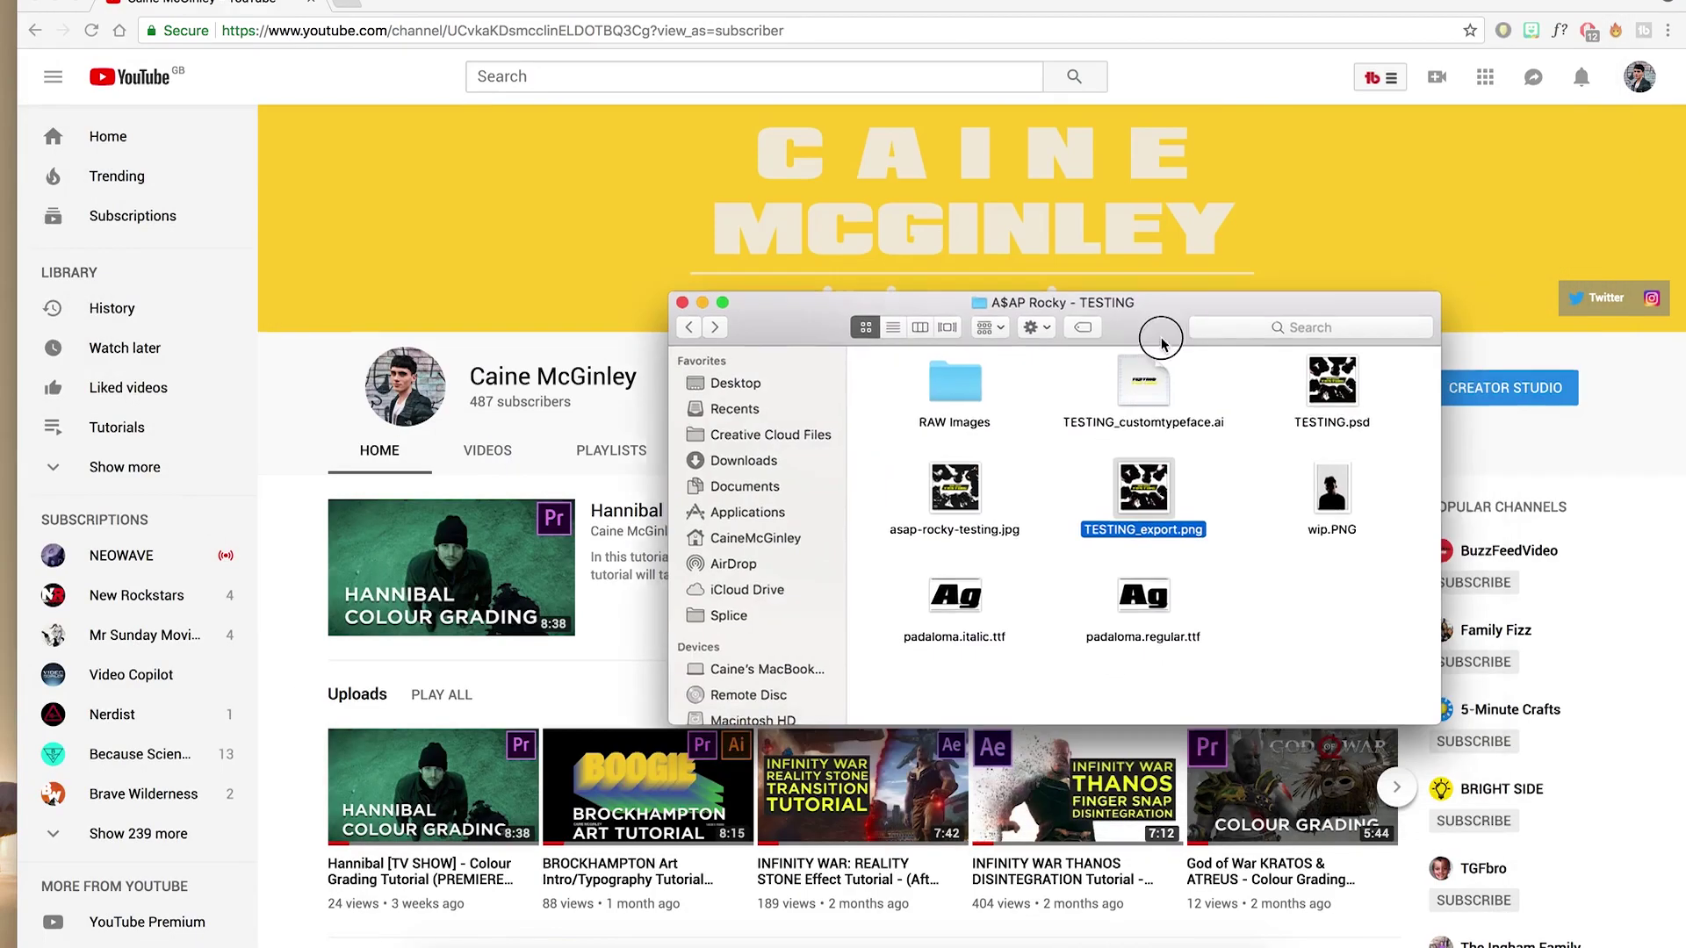
double_click(957, 396)
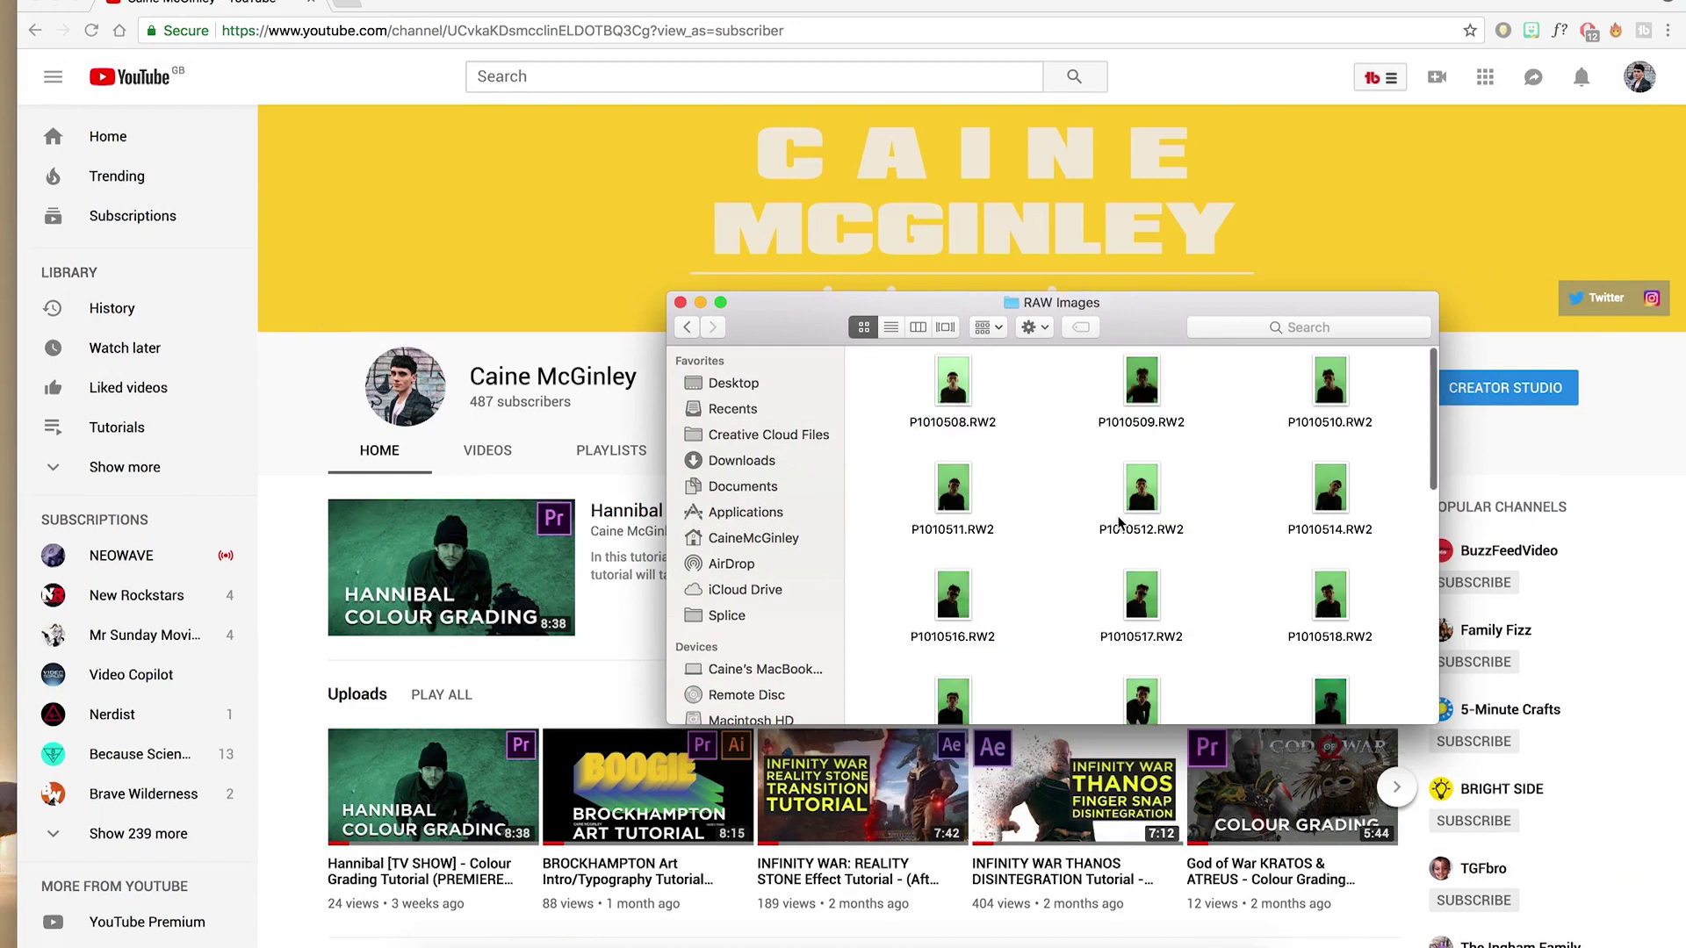
scroll(1238, 623, "down", 1)
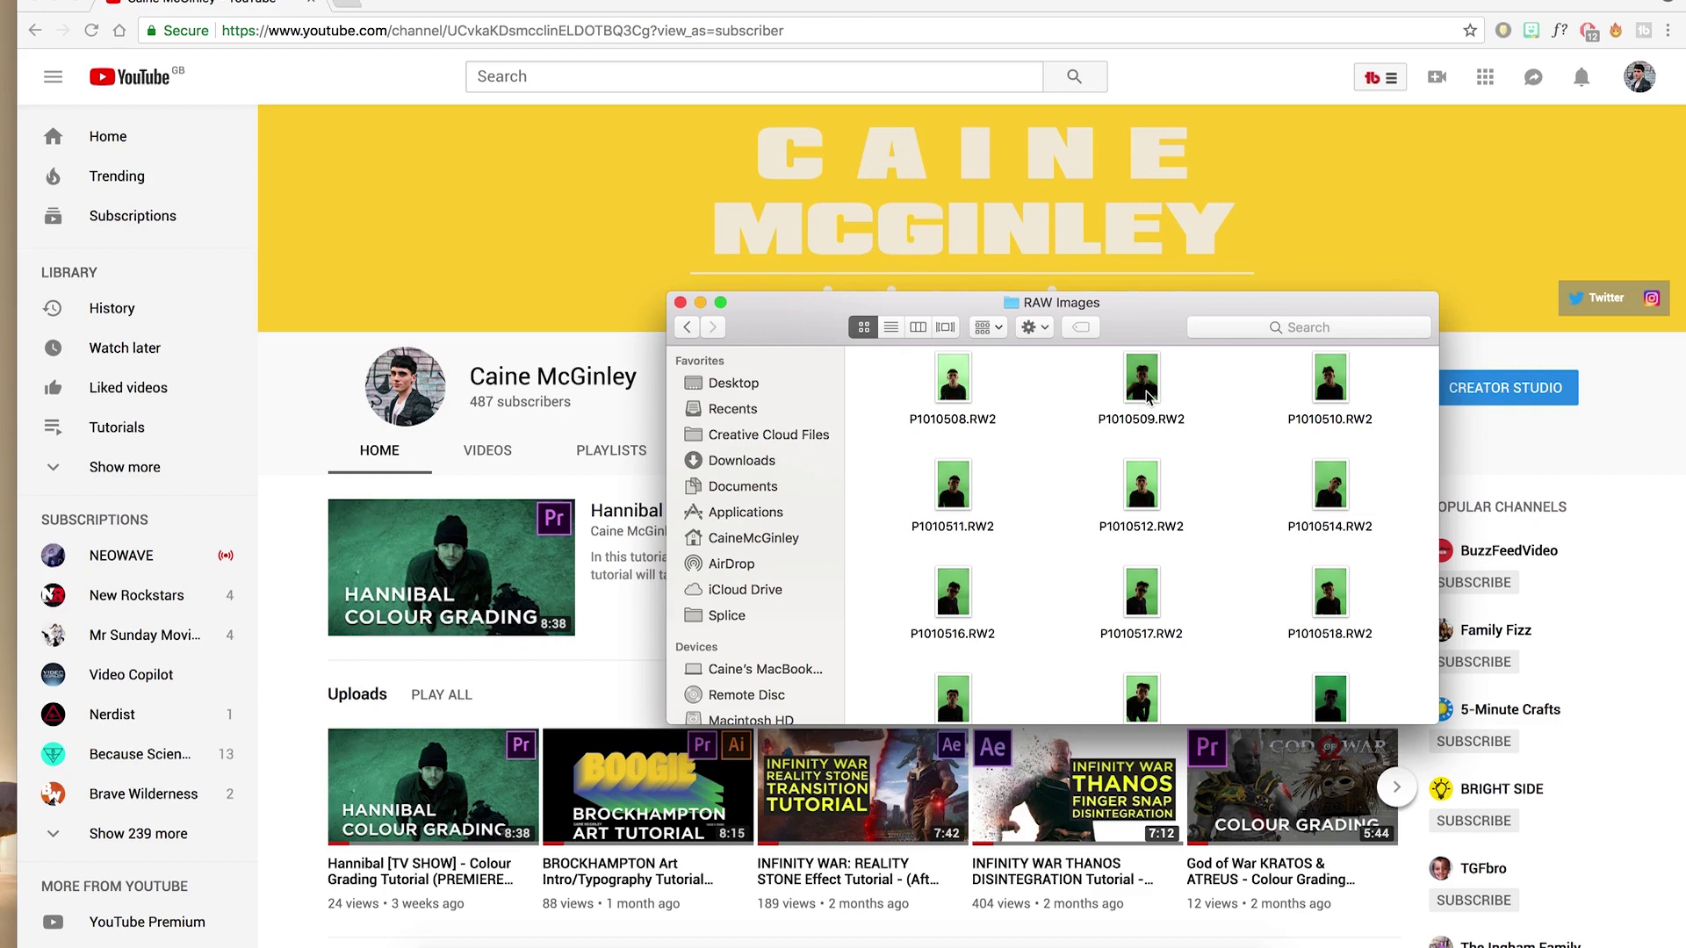
left_click(1147, 397)
key("space")
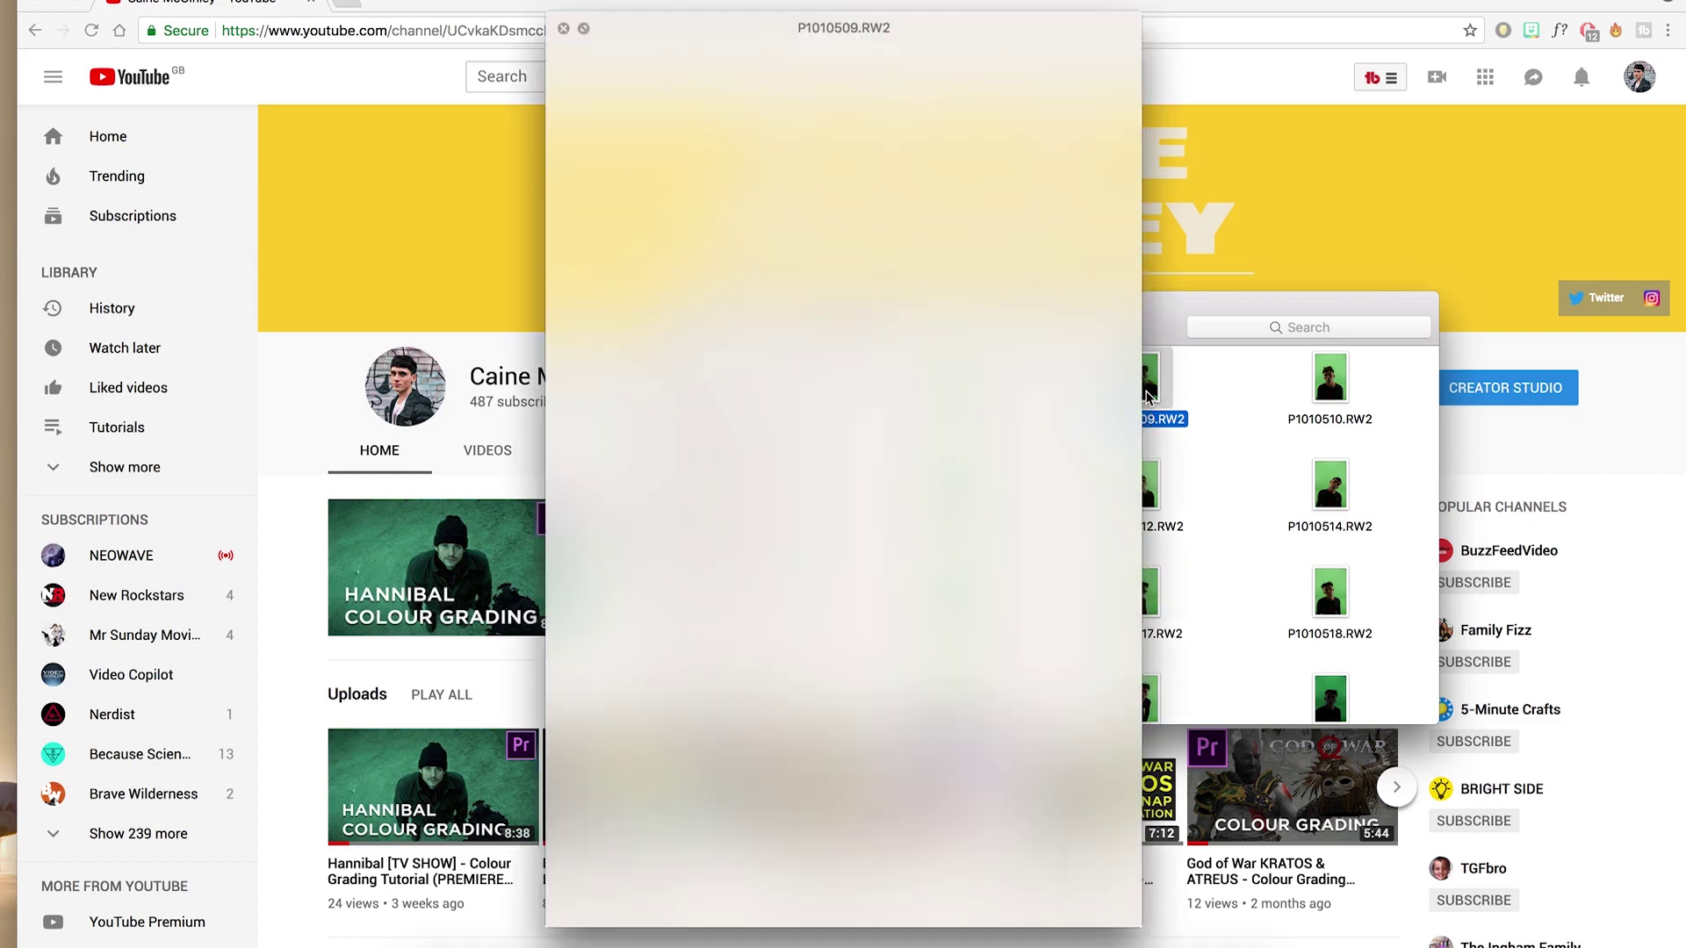
left_click_drag(757, 31, 204, 40)
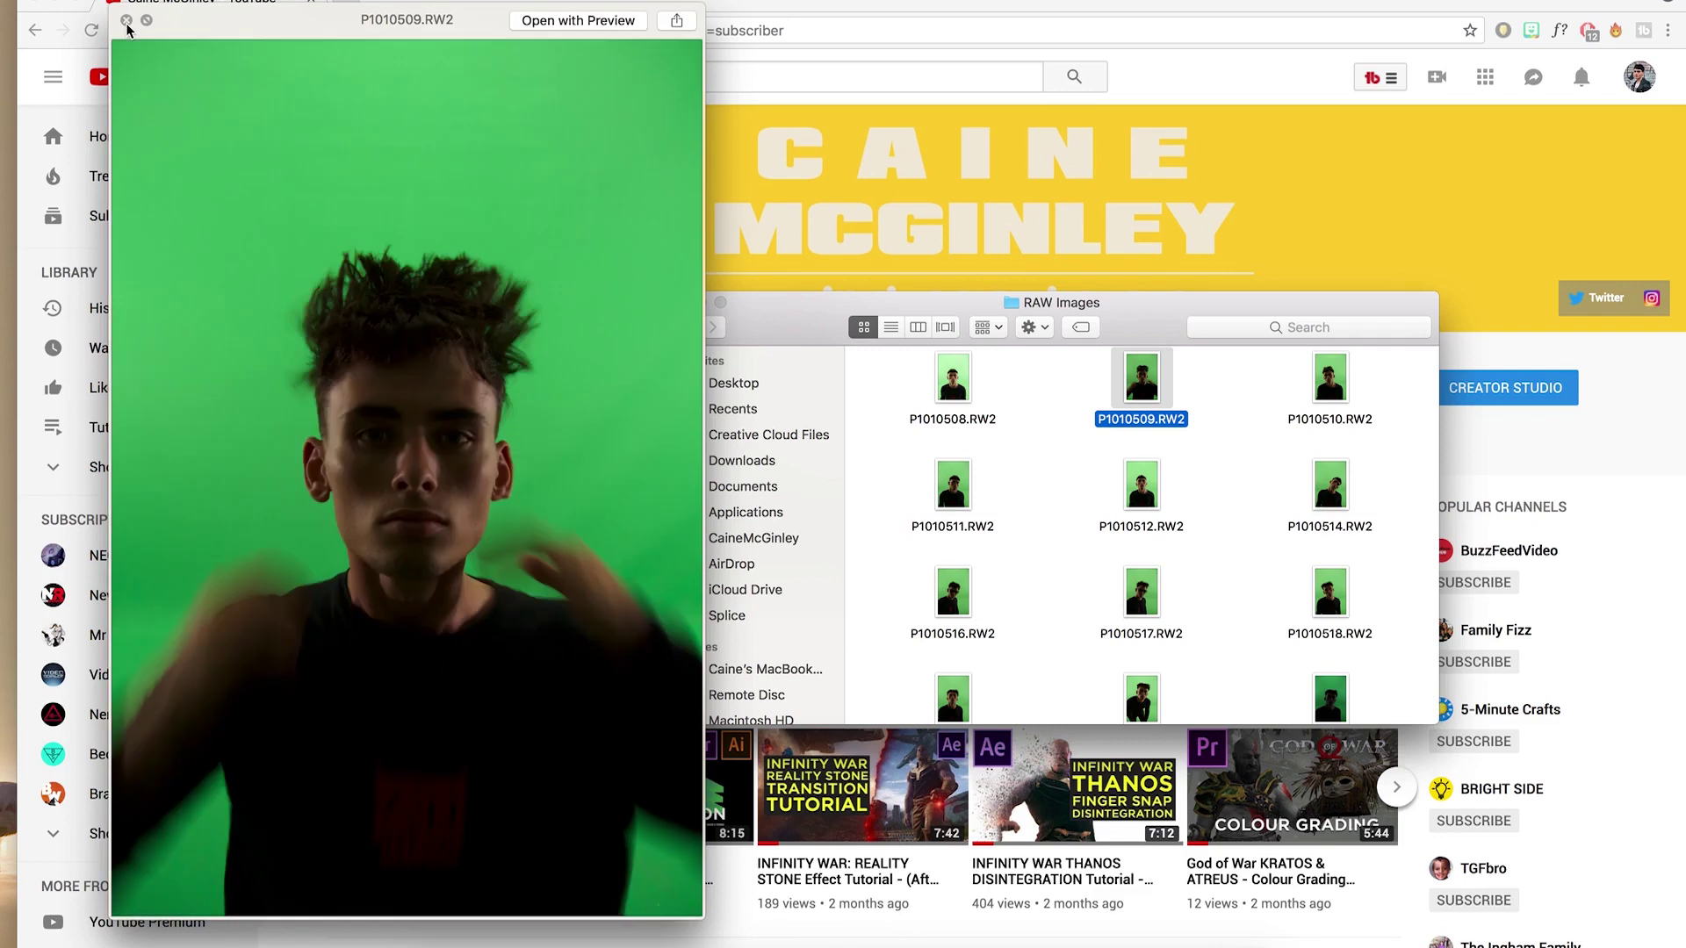
left_click(127, 21)
scroll(1300, 687, "down", 5)
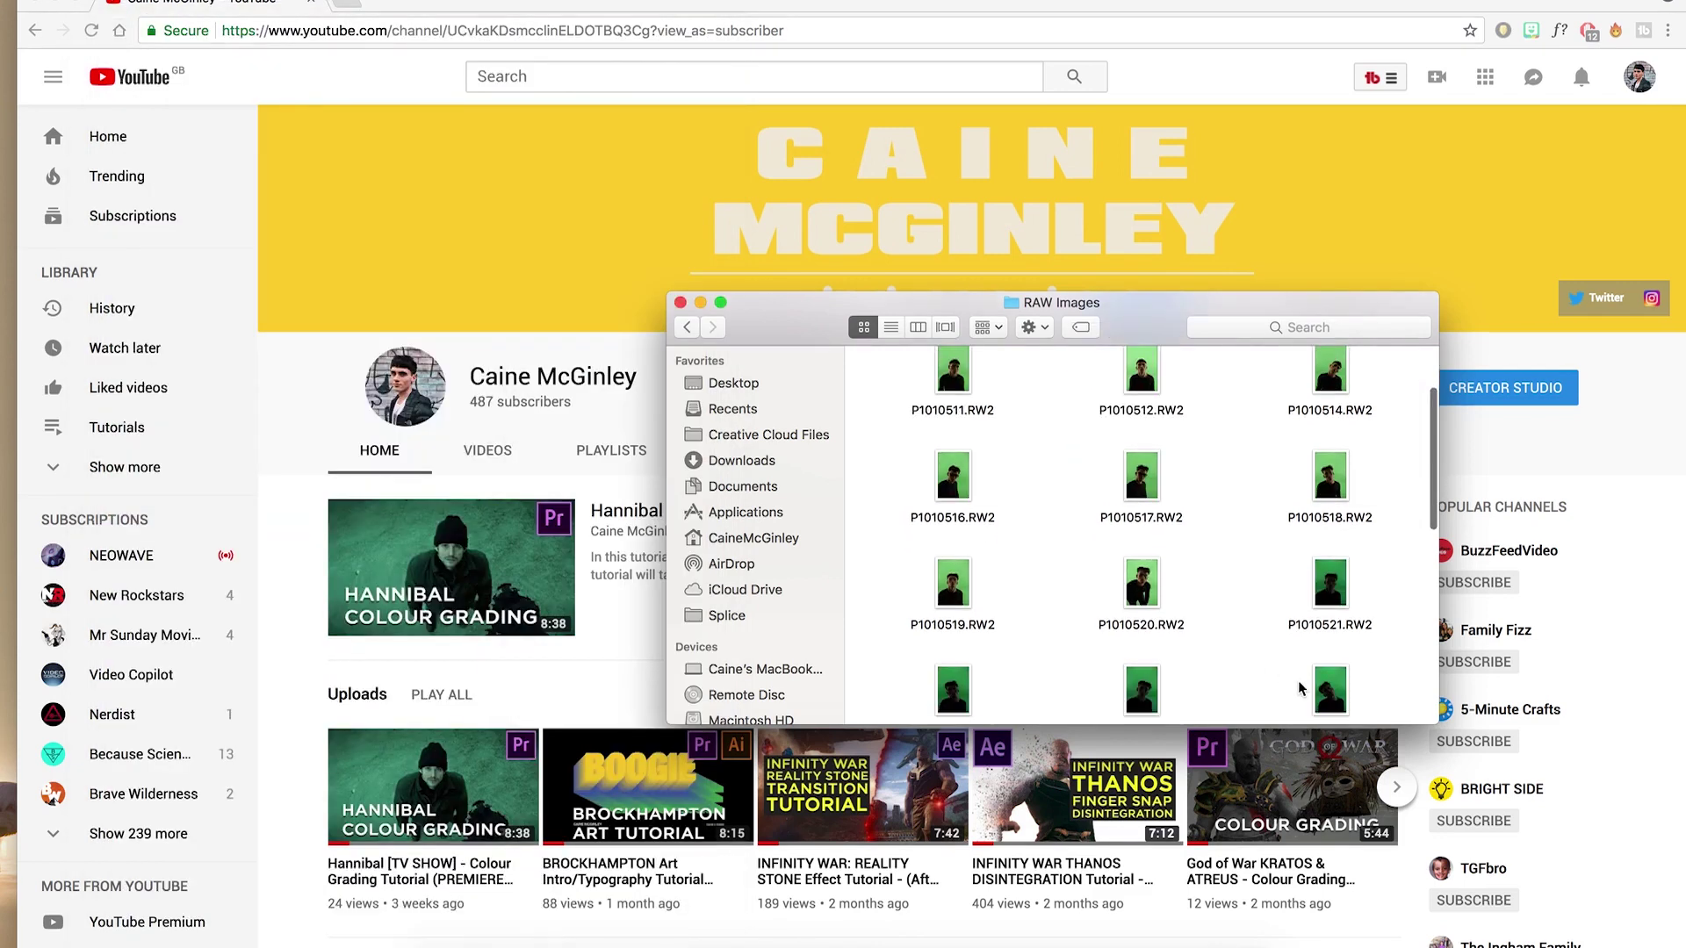
left_click(1142, 536)
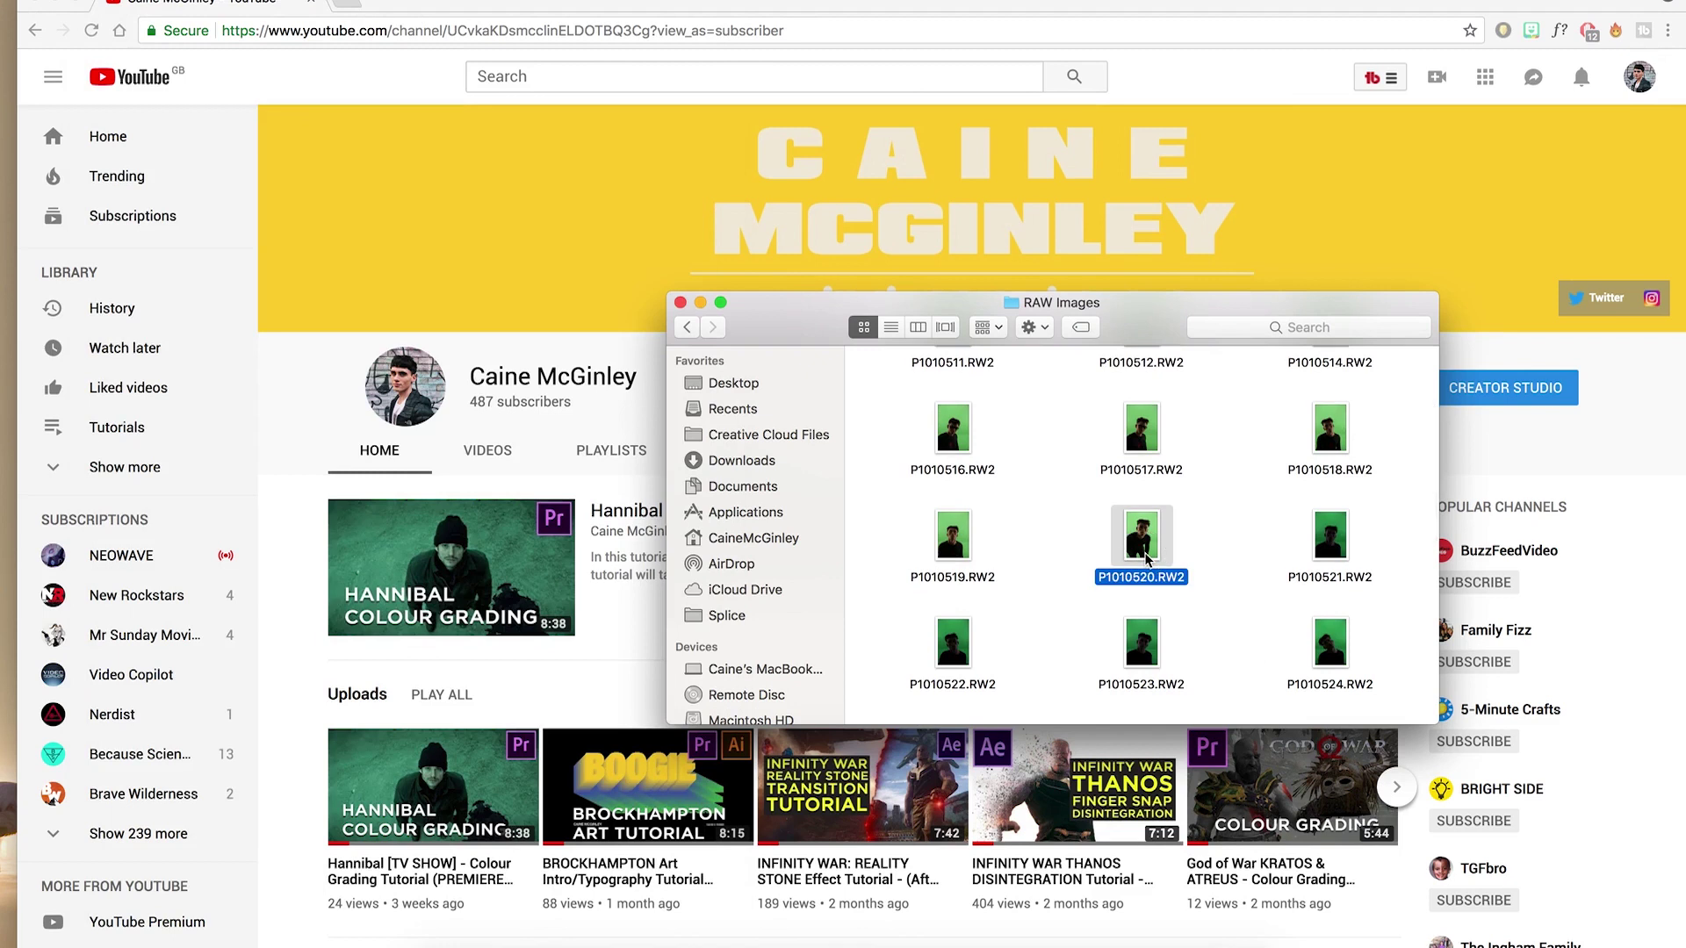
key("space")
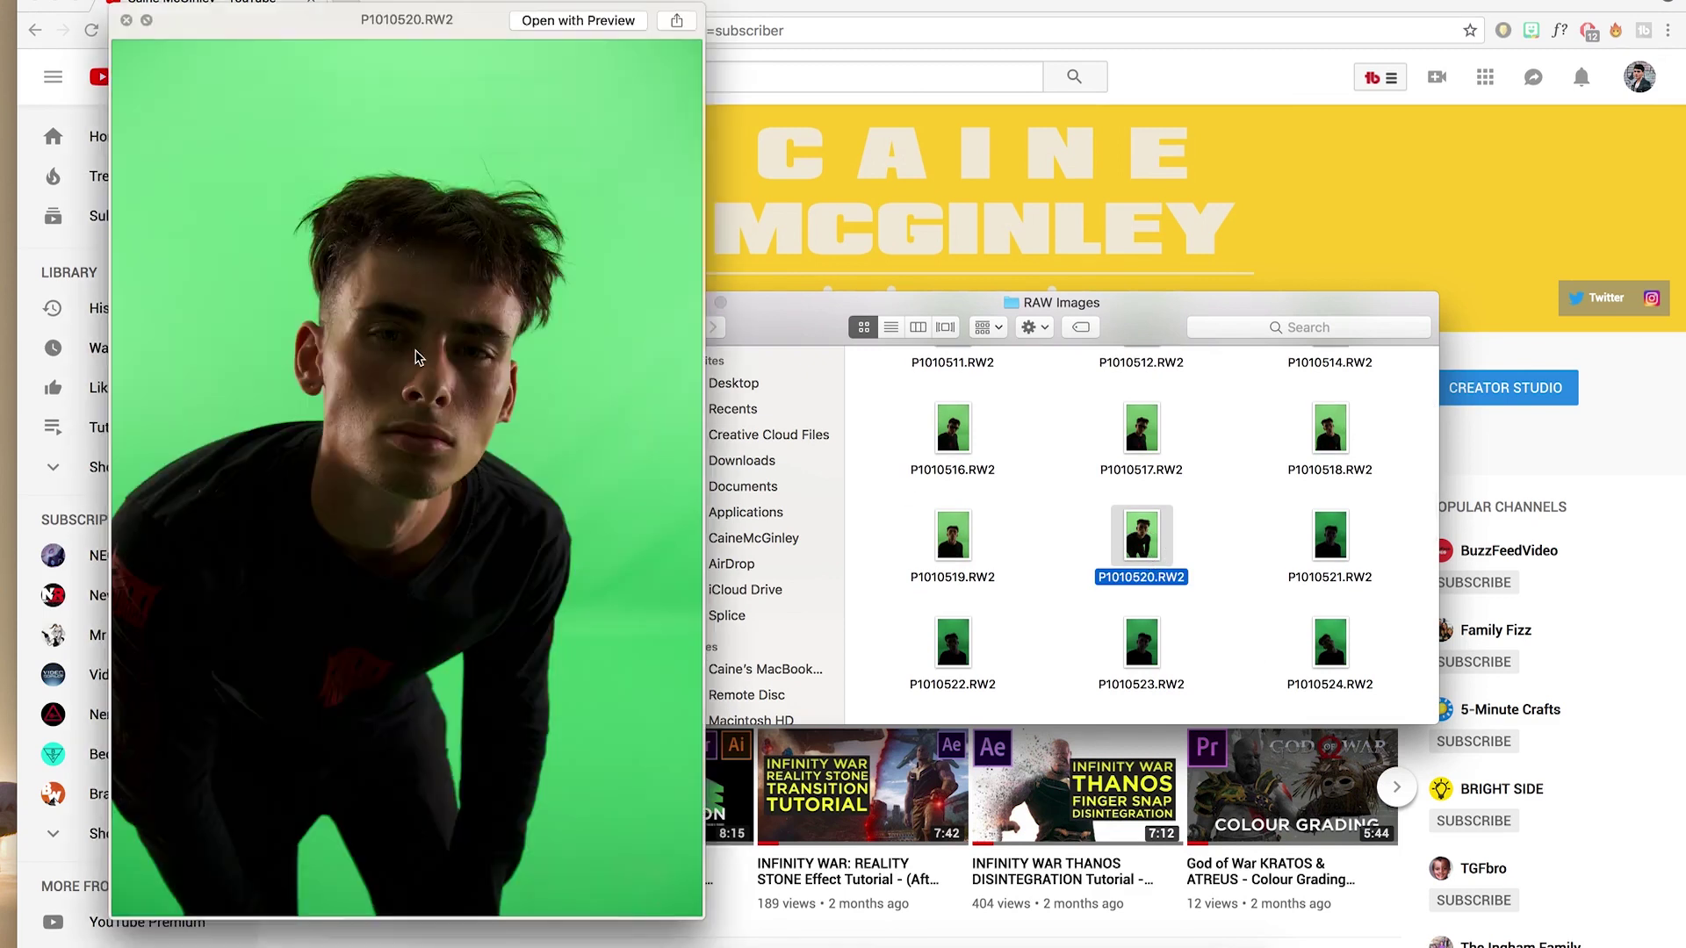
left_click(126, 21)
Find P1010524.RW2 in the folder and drag it onto the Photoshop canvas.
scroll(1166, 586, "down", 3)
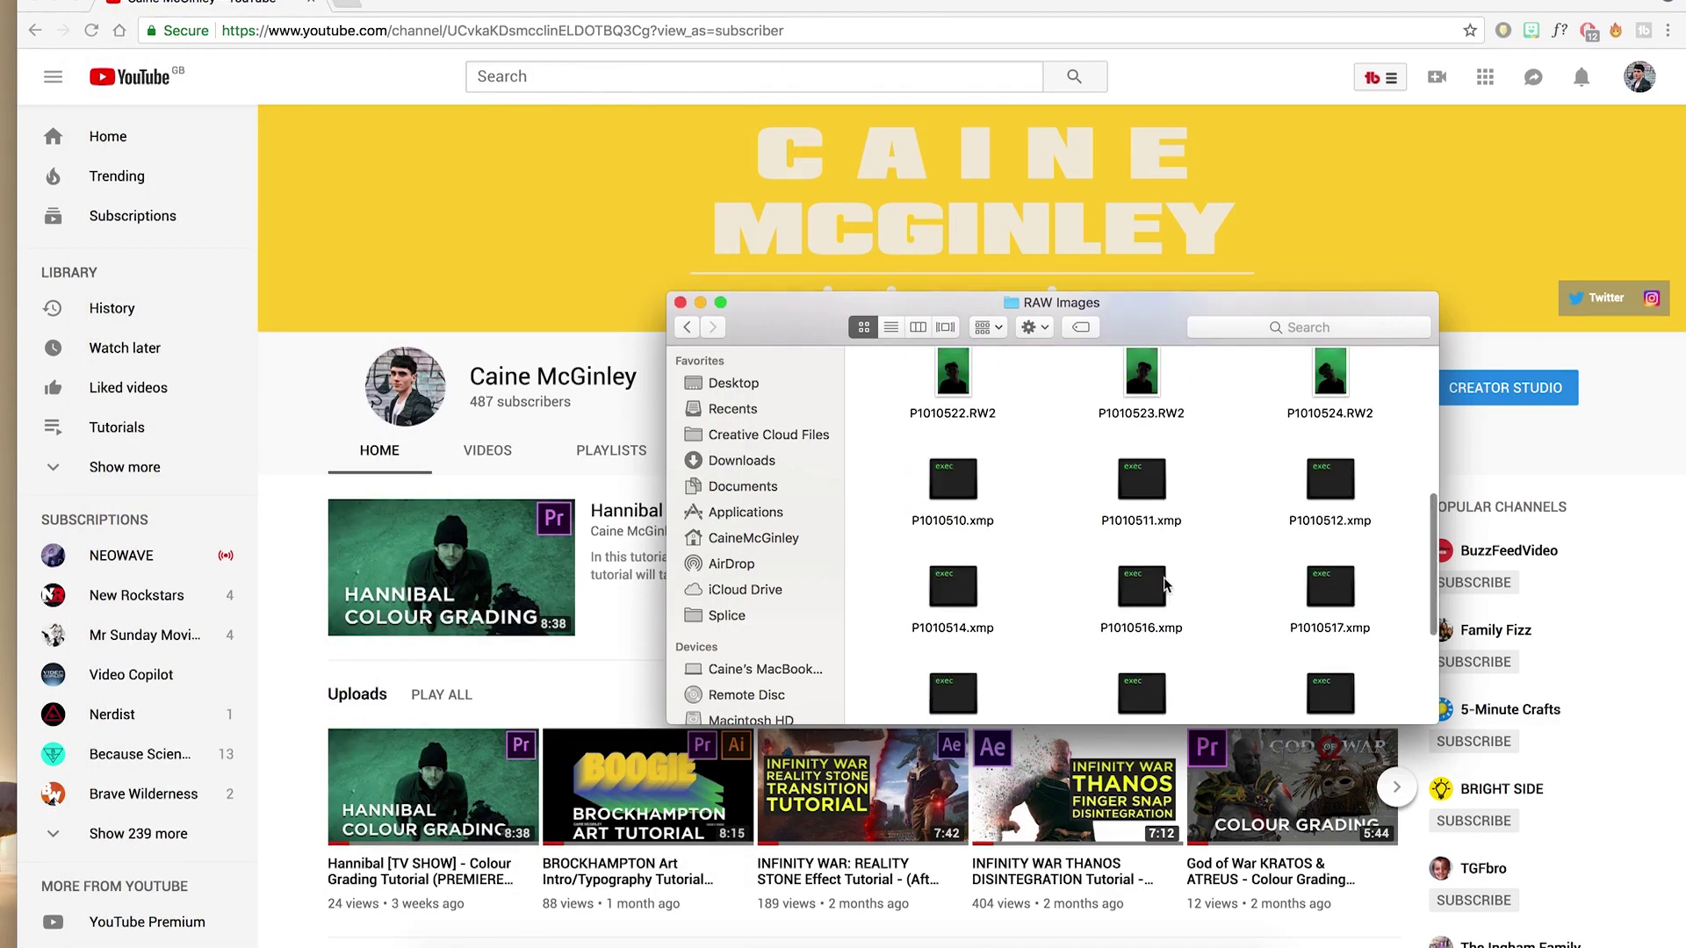
scroll(1166, 586, "down", 2)
scroll(1166, 584, "up", 4)
scroll(1166, 584, "up", 1)
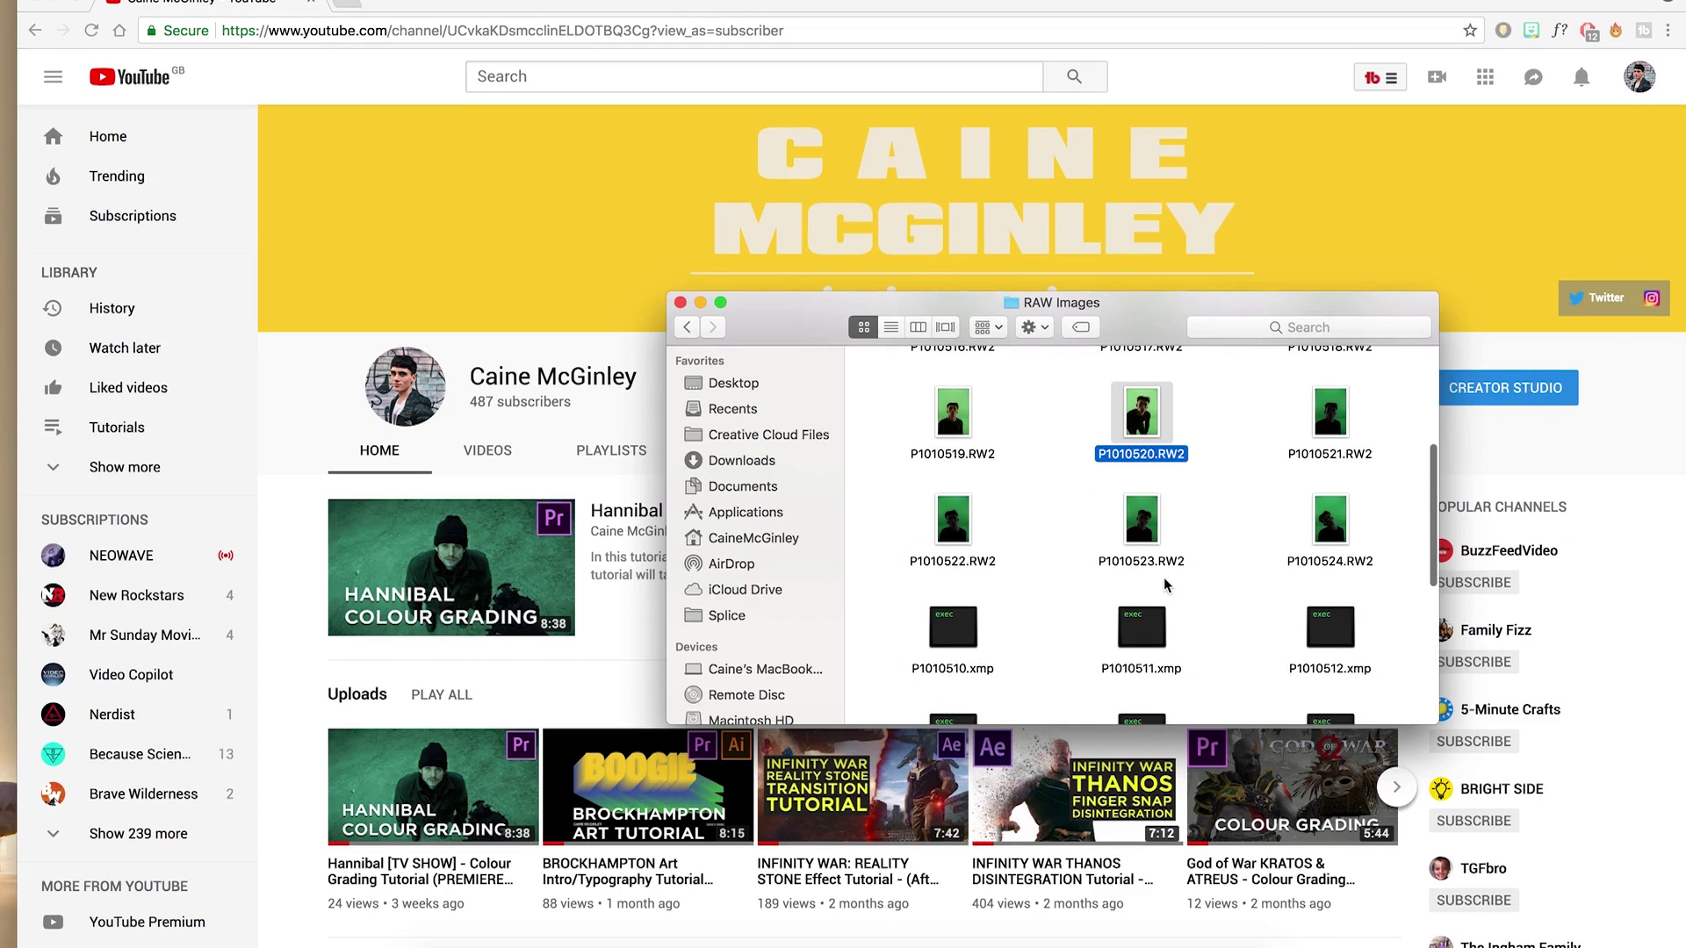
scroll(1162, 520, "up", 1)
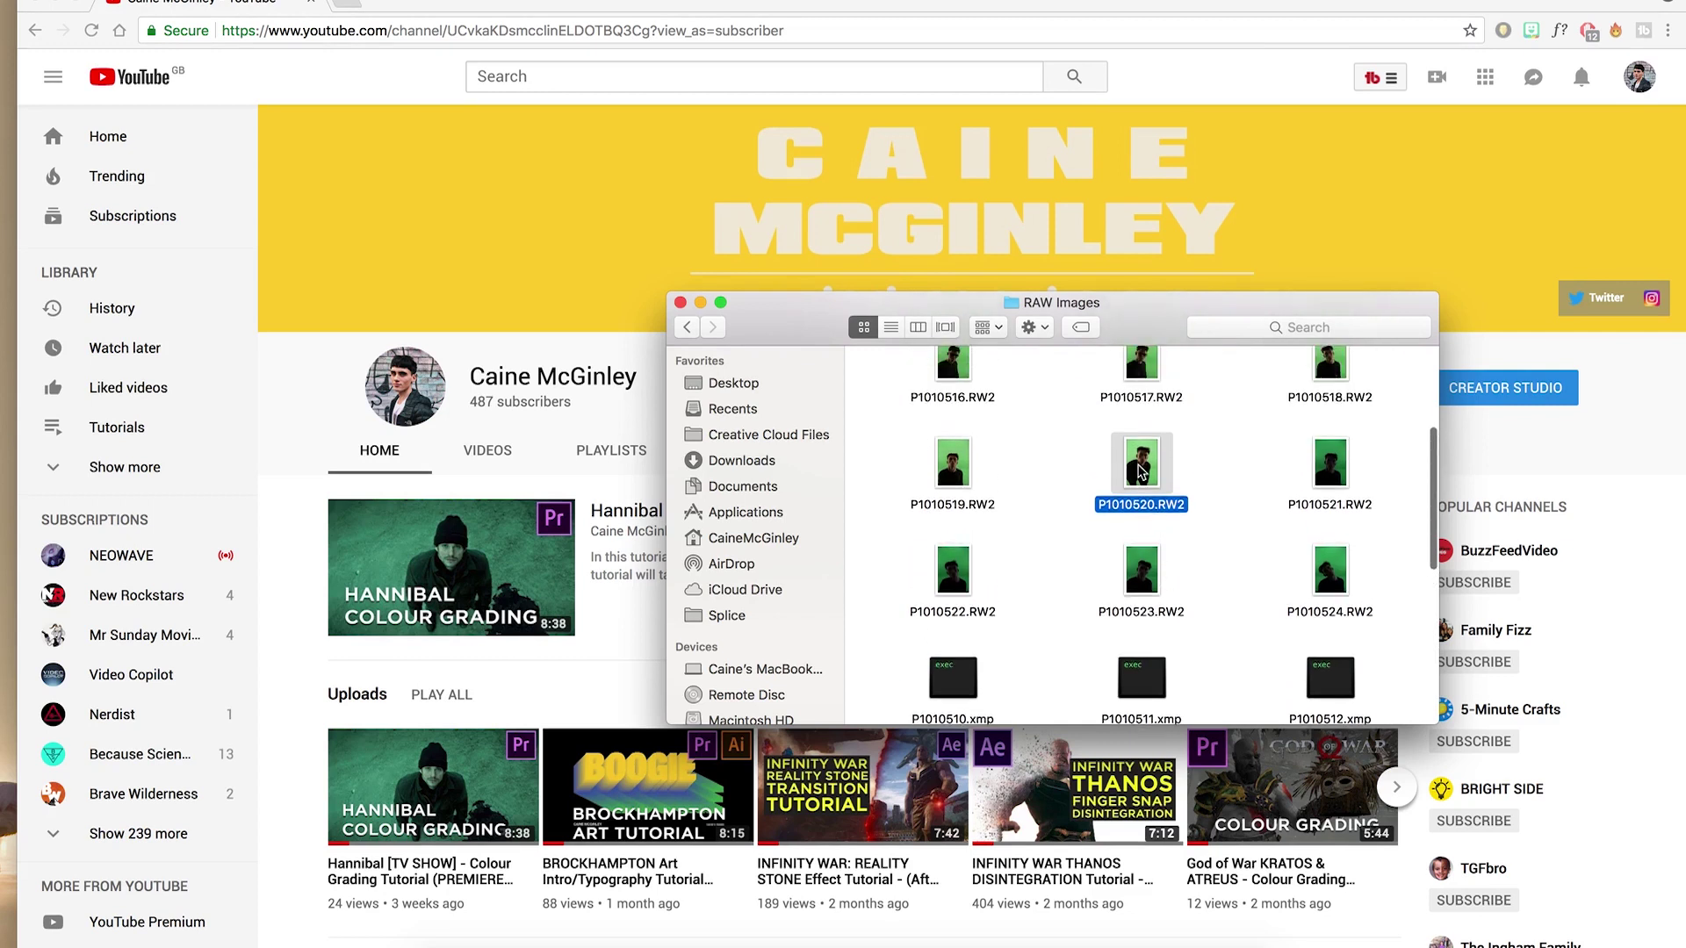
scroll(1140, 471, "down", 5)
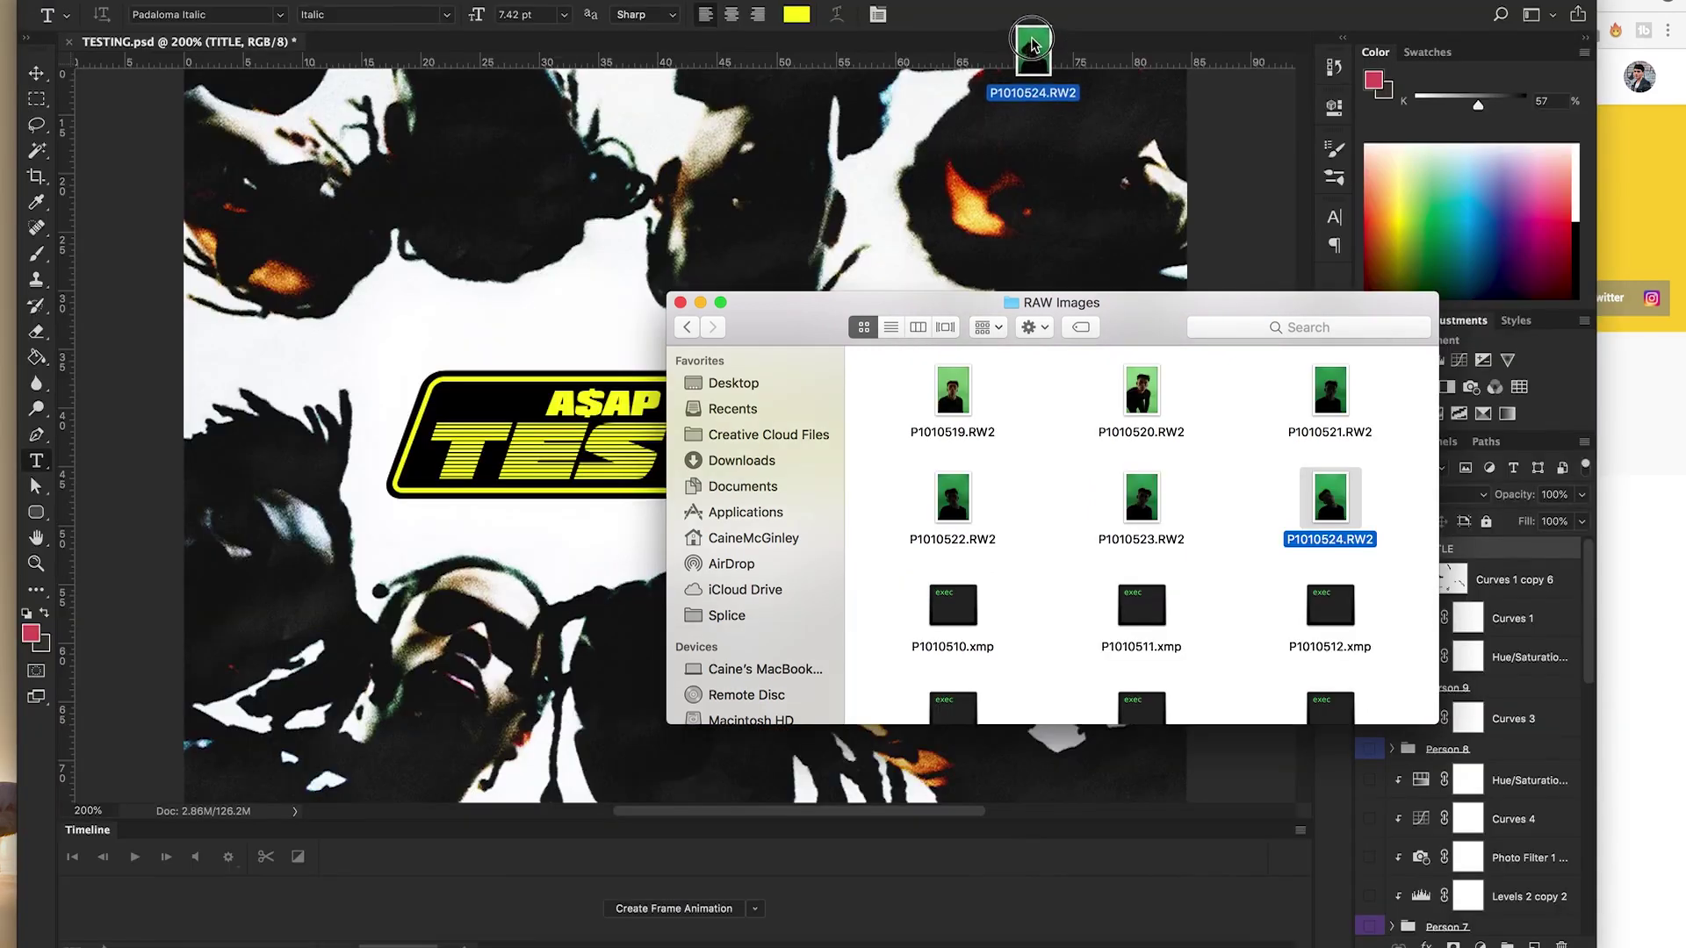
left_click_drag(1133, 36, 936, 205)
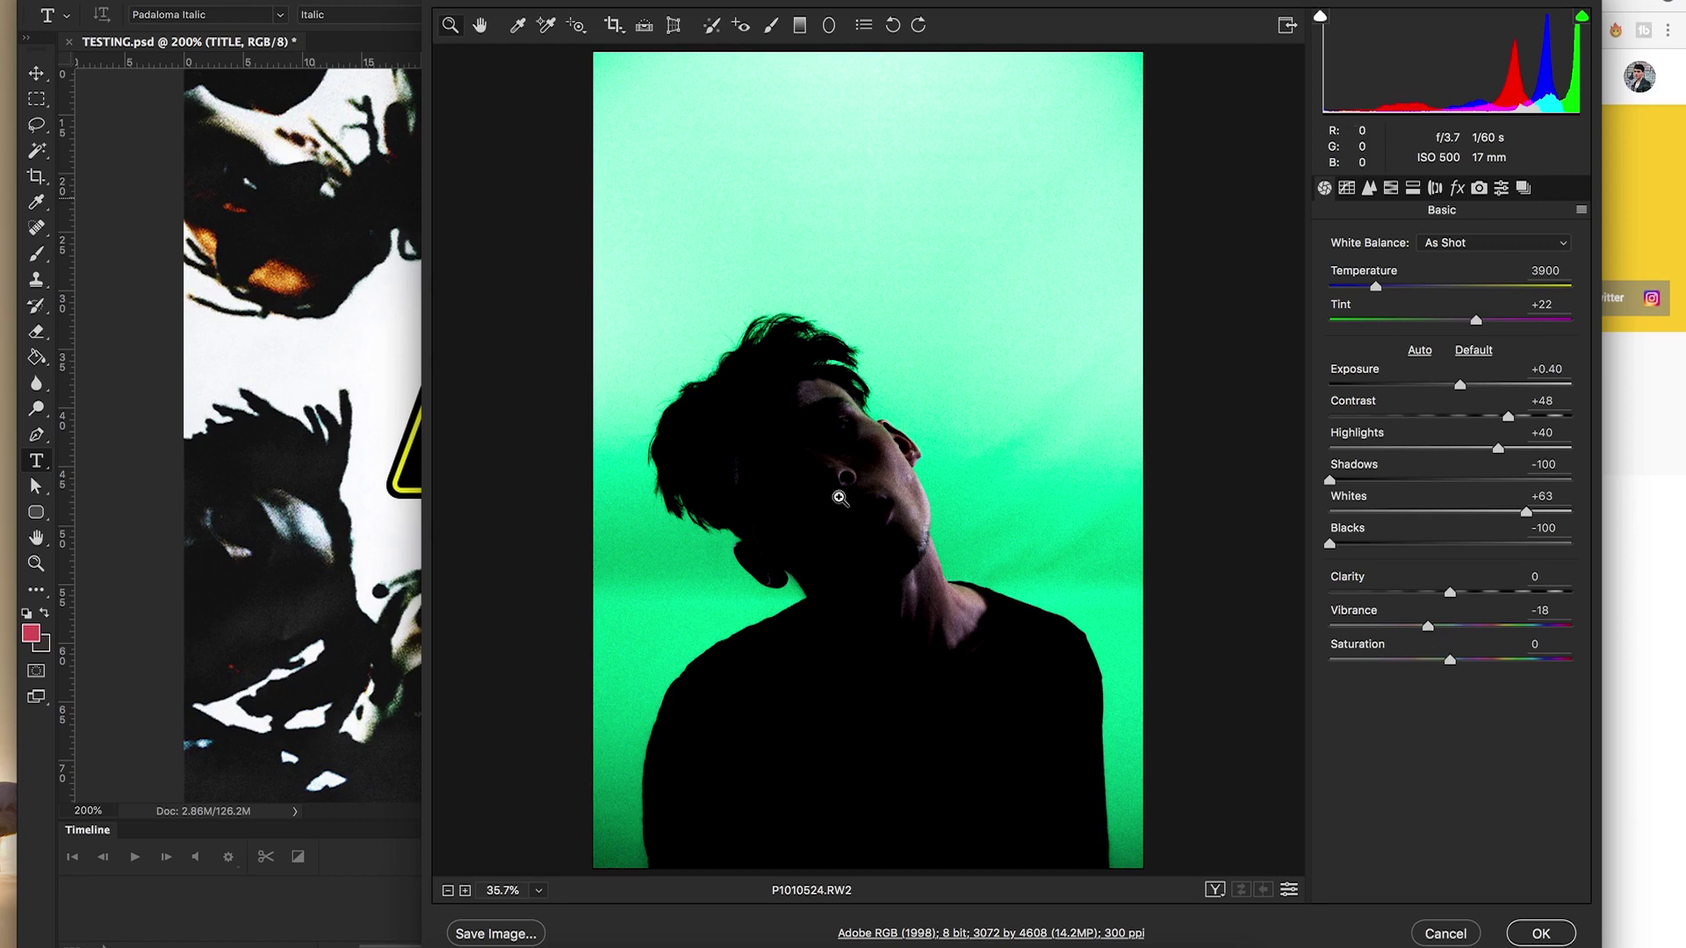
left_click_drag(699, 7, 628, 25)
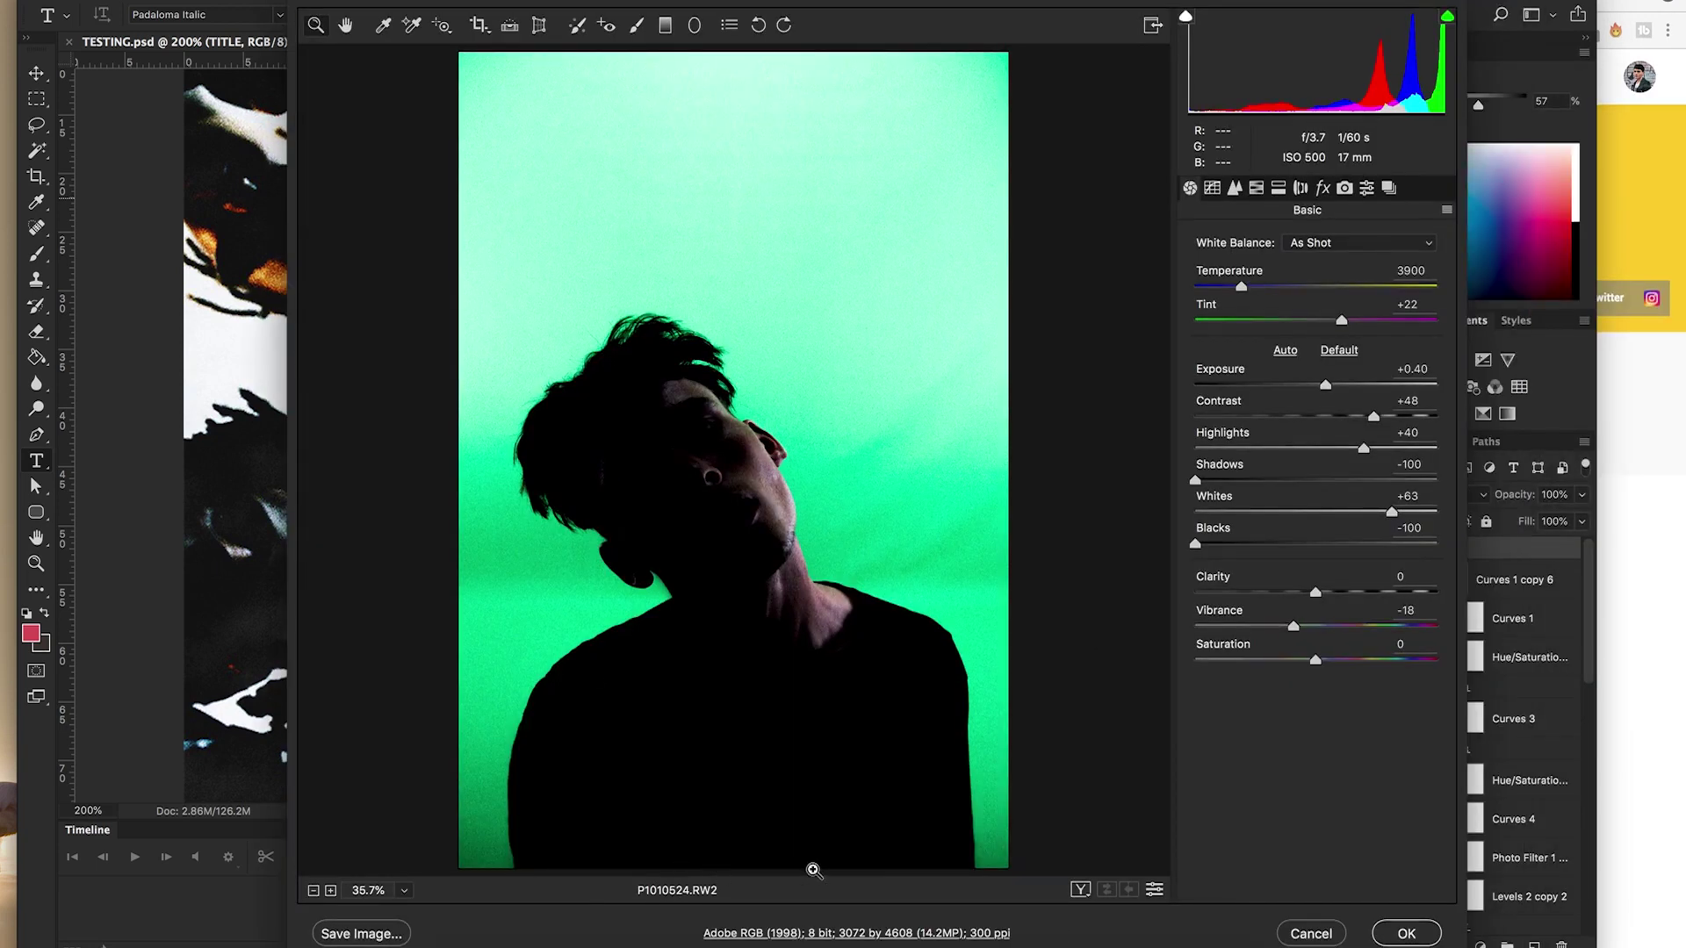
Discard the raw editor changes and show the Person 2, Person 1, Person 3 and other figure groups.
left_click(1312, 934)
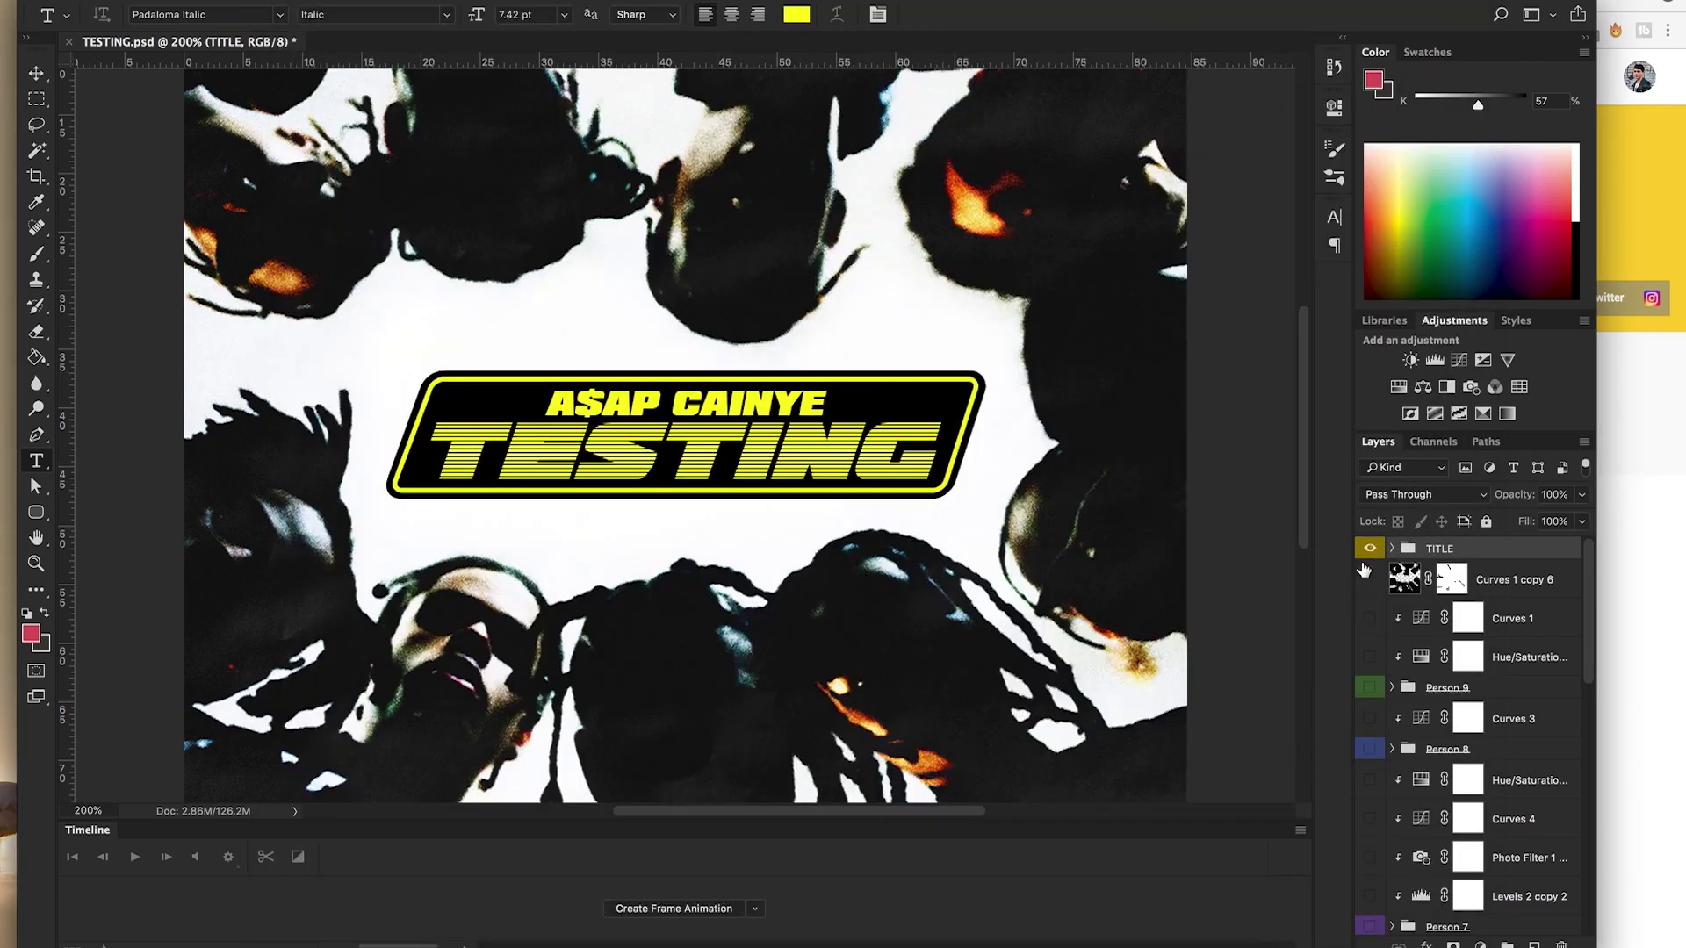
scroll(1406, 614, "down", 10)
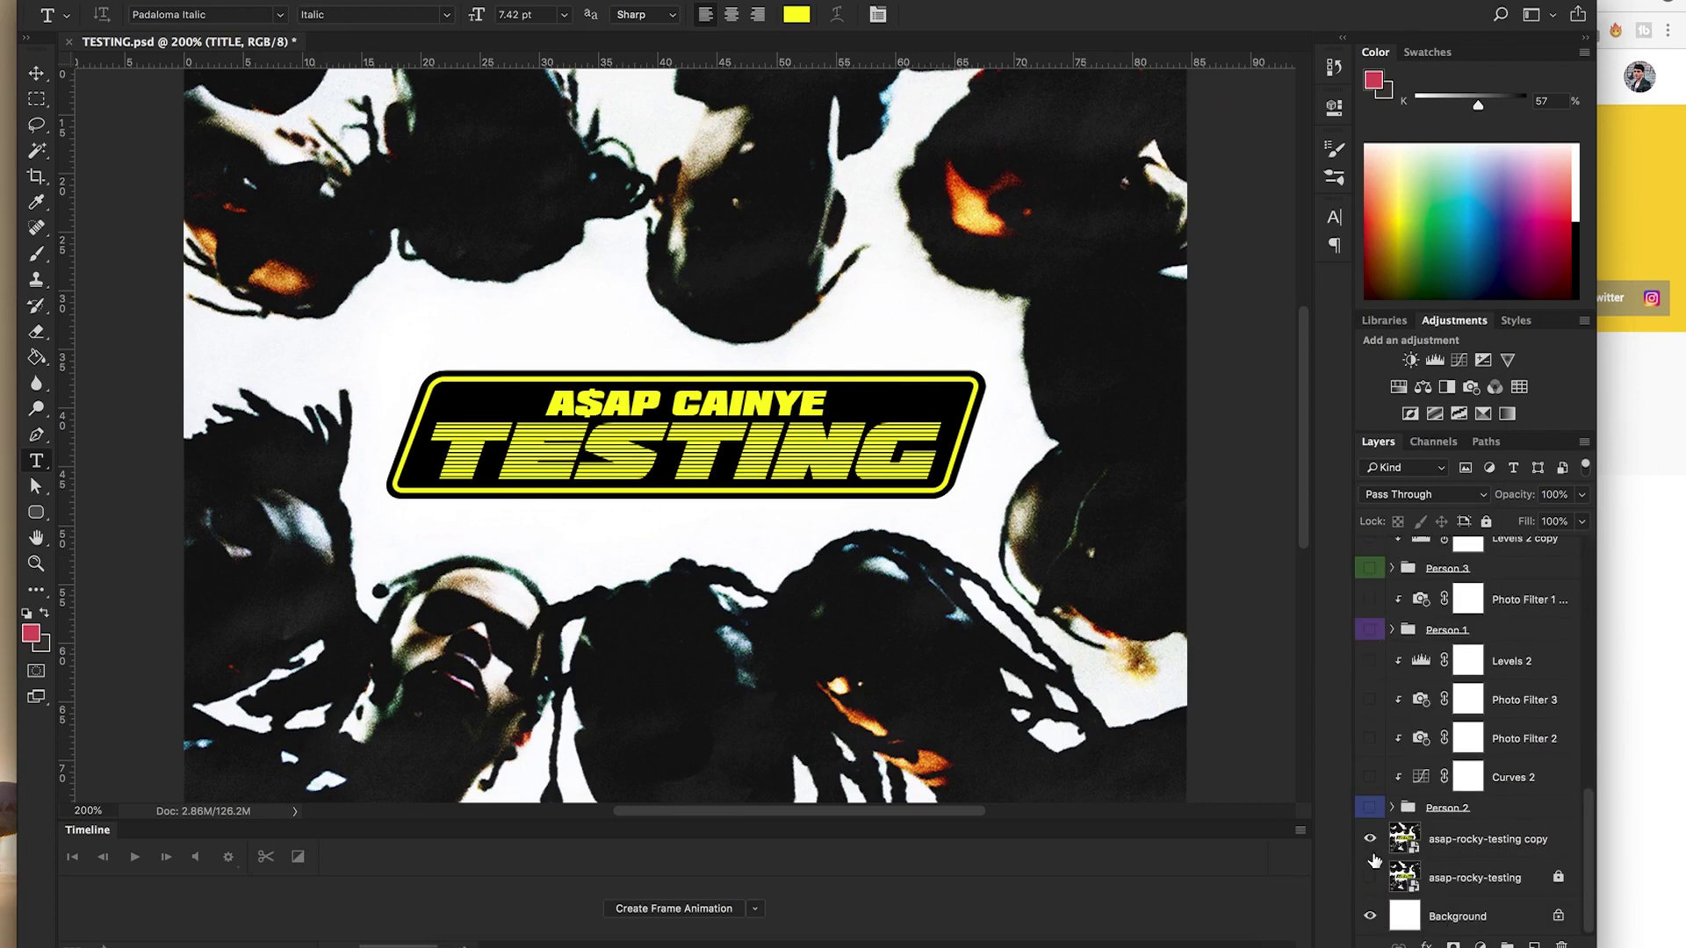
left_click(1371, 809)
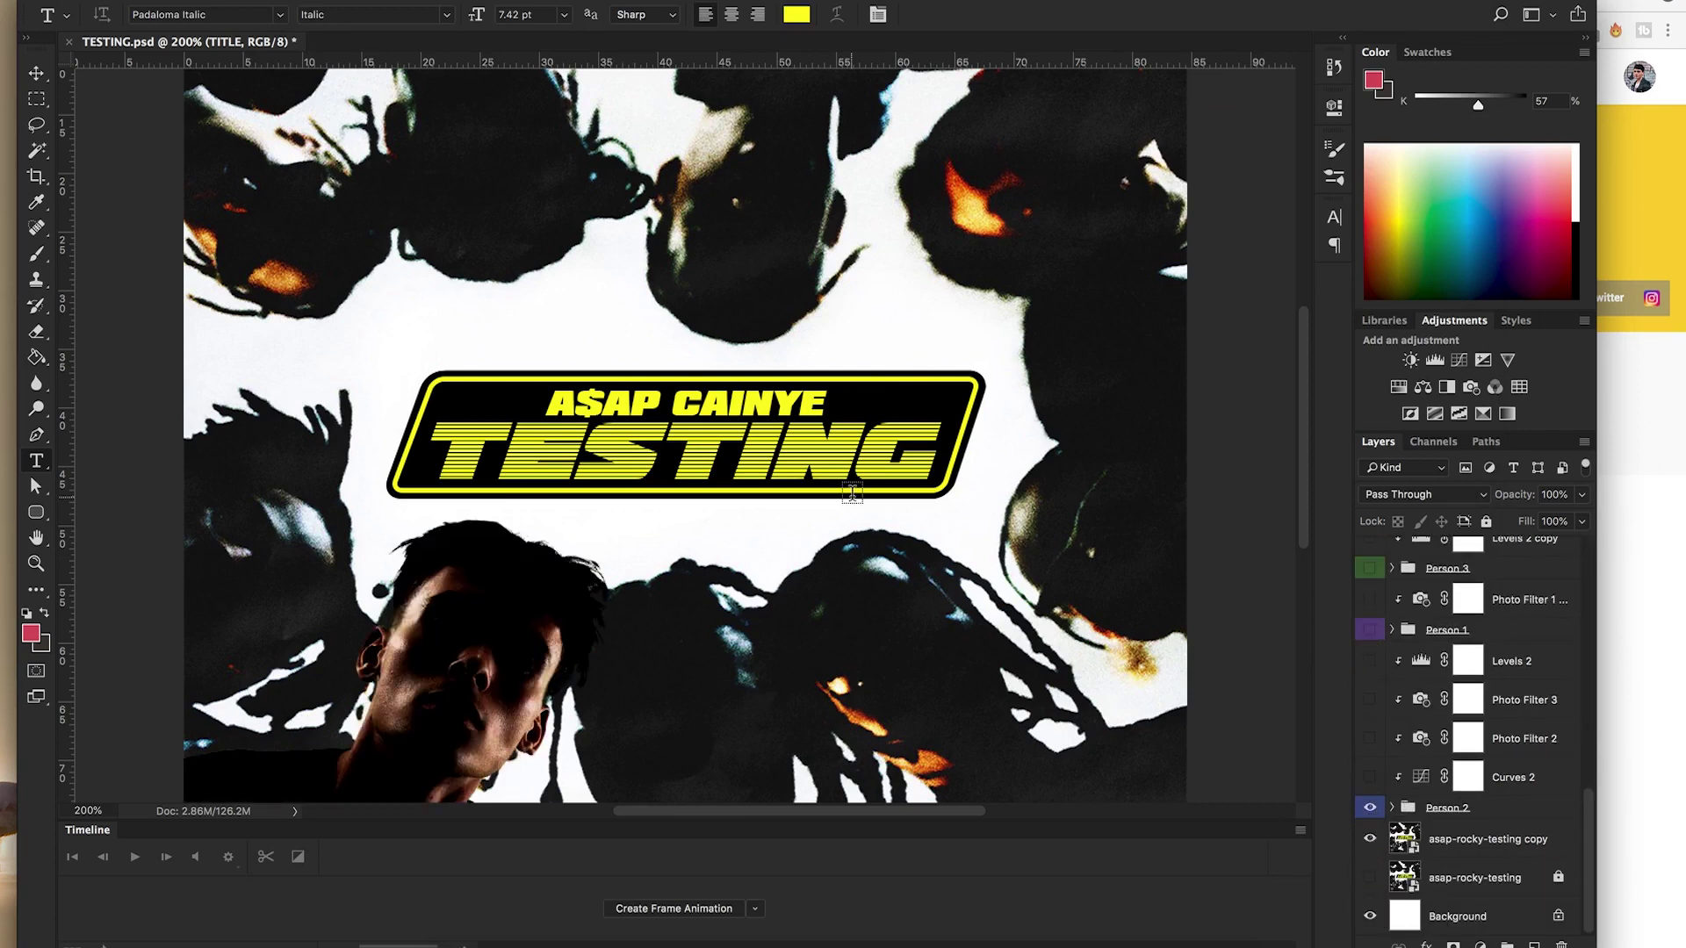
left_click_drag(715, 610, 771, 425)
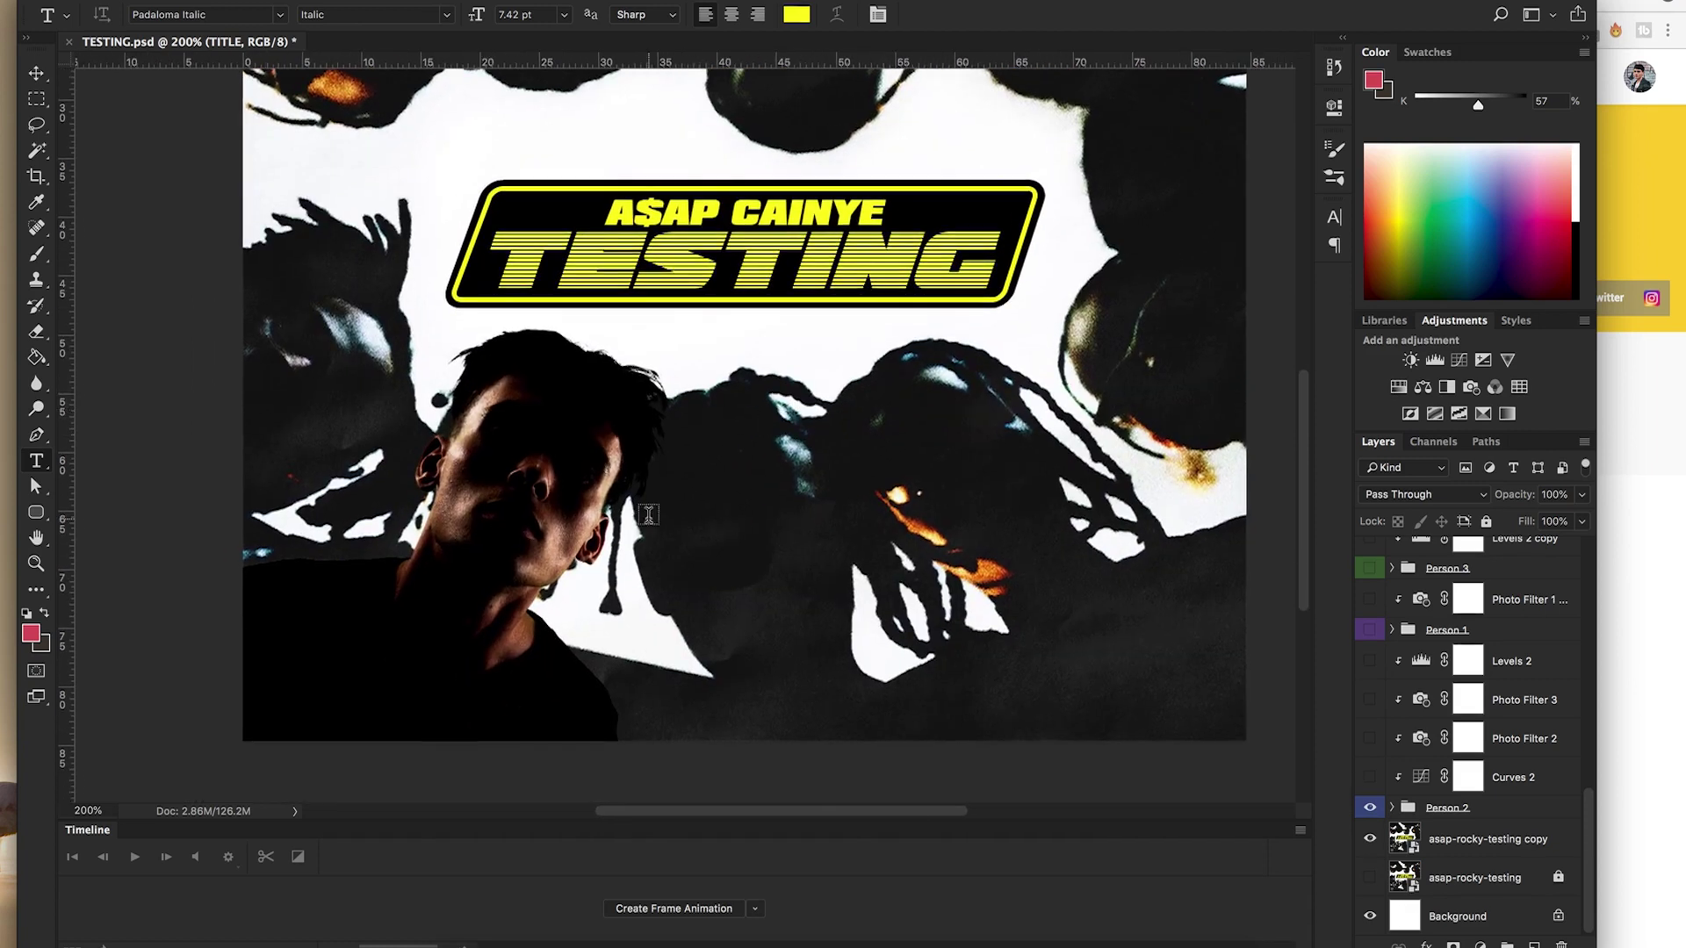
scroll(1450, 799, "up", 3)
left_click(1370, 733)
left_click(1370, 671)
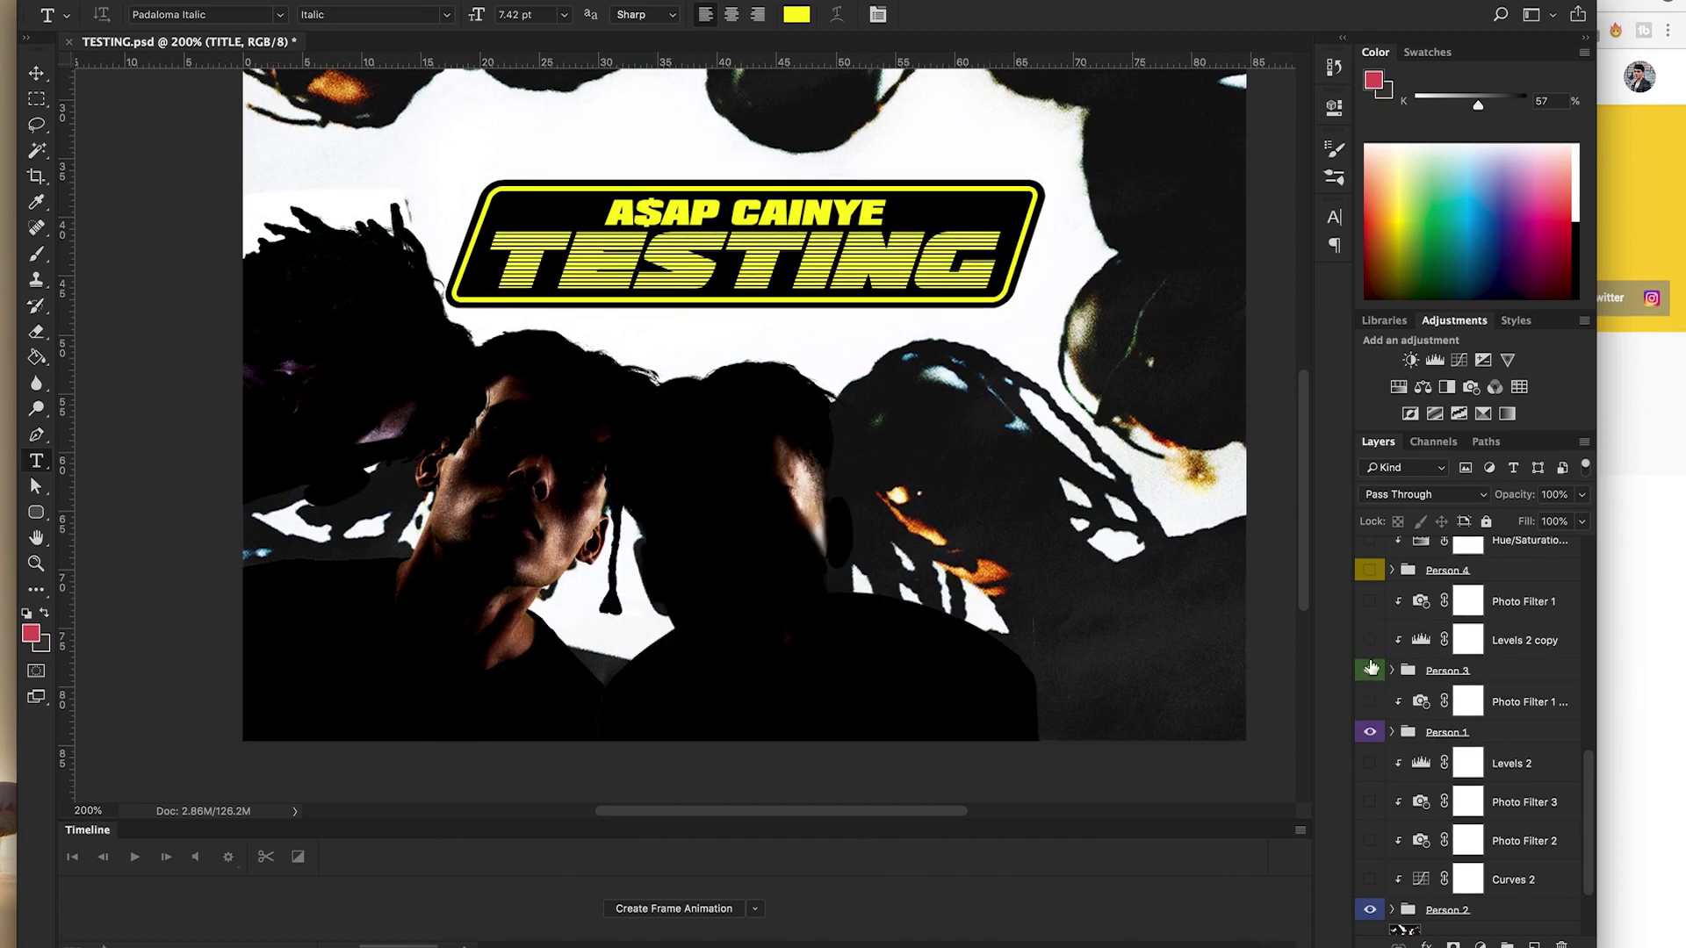
left_click(1370, 570)
Hide the asap-rocky-testing copy reference layer.
scroll(1451, 615, "up", 5)
scroll(818, 549, "up", 6)
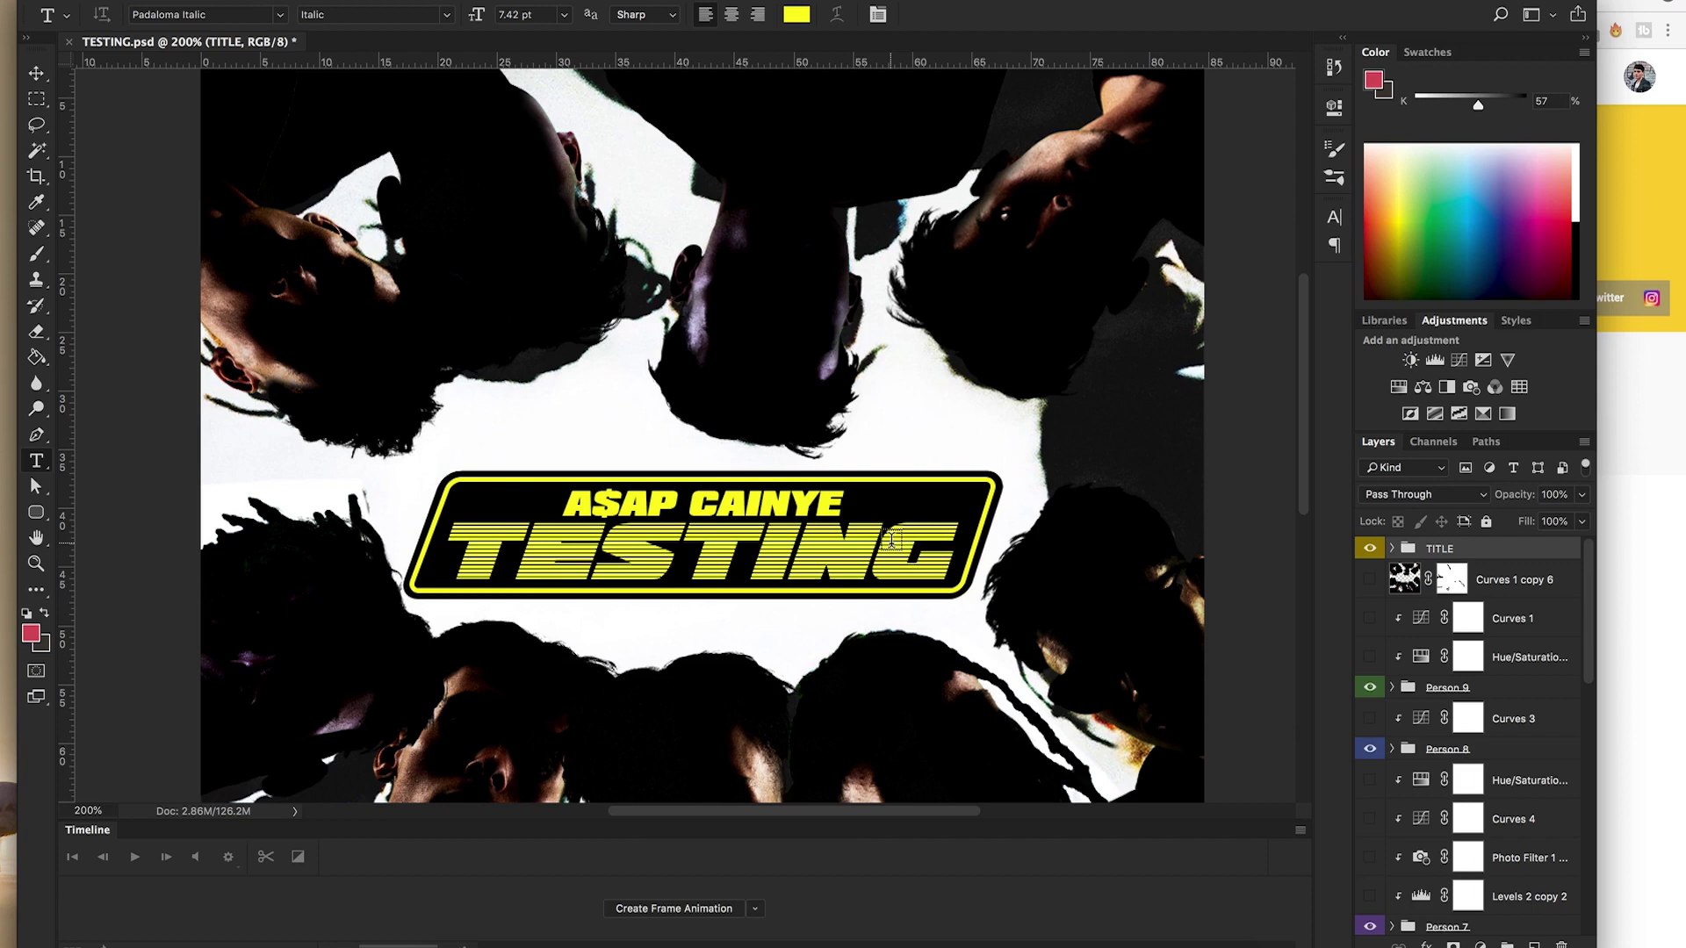
scroll(893, 527, "down", 5)
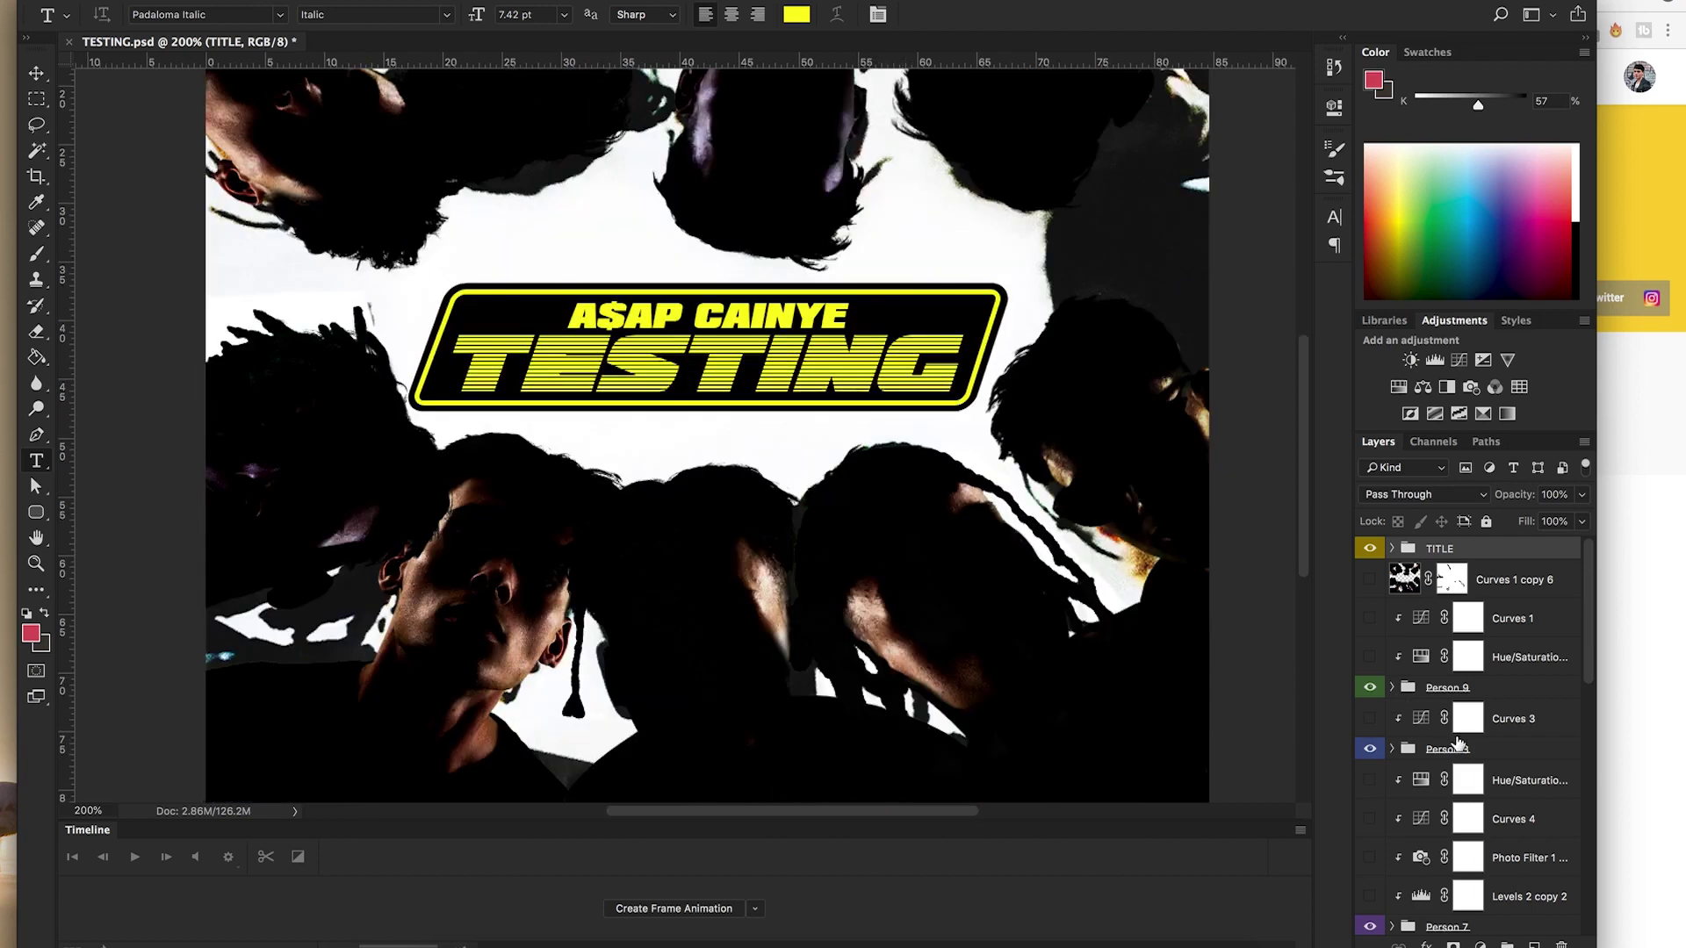
scroll(1458, 743, "down", 10)
left_click(1370, 839)
Select Person 2 and switch on its Photo Filter 2, Photo Filter 3 and Levels 2 grades.
key("super+minus")
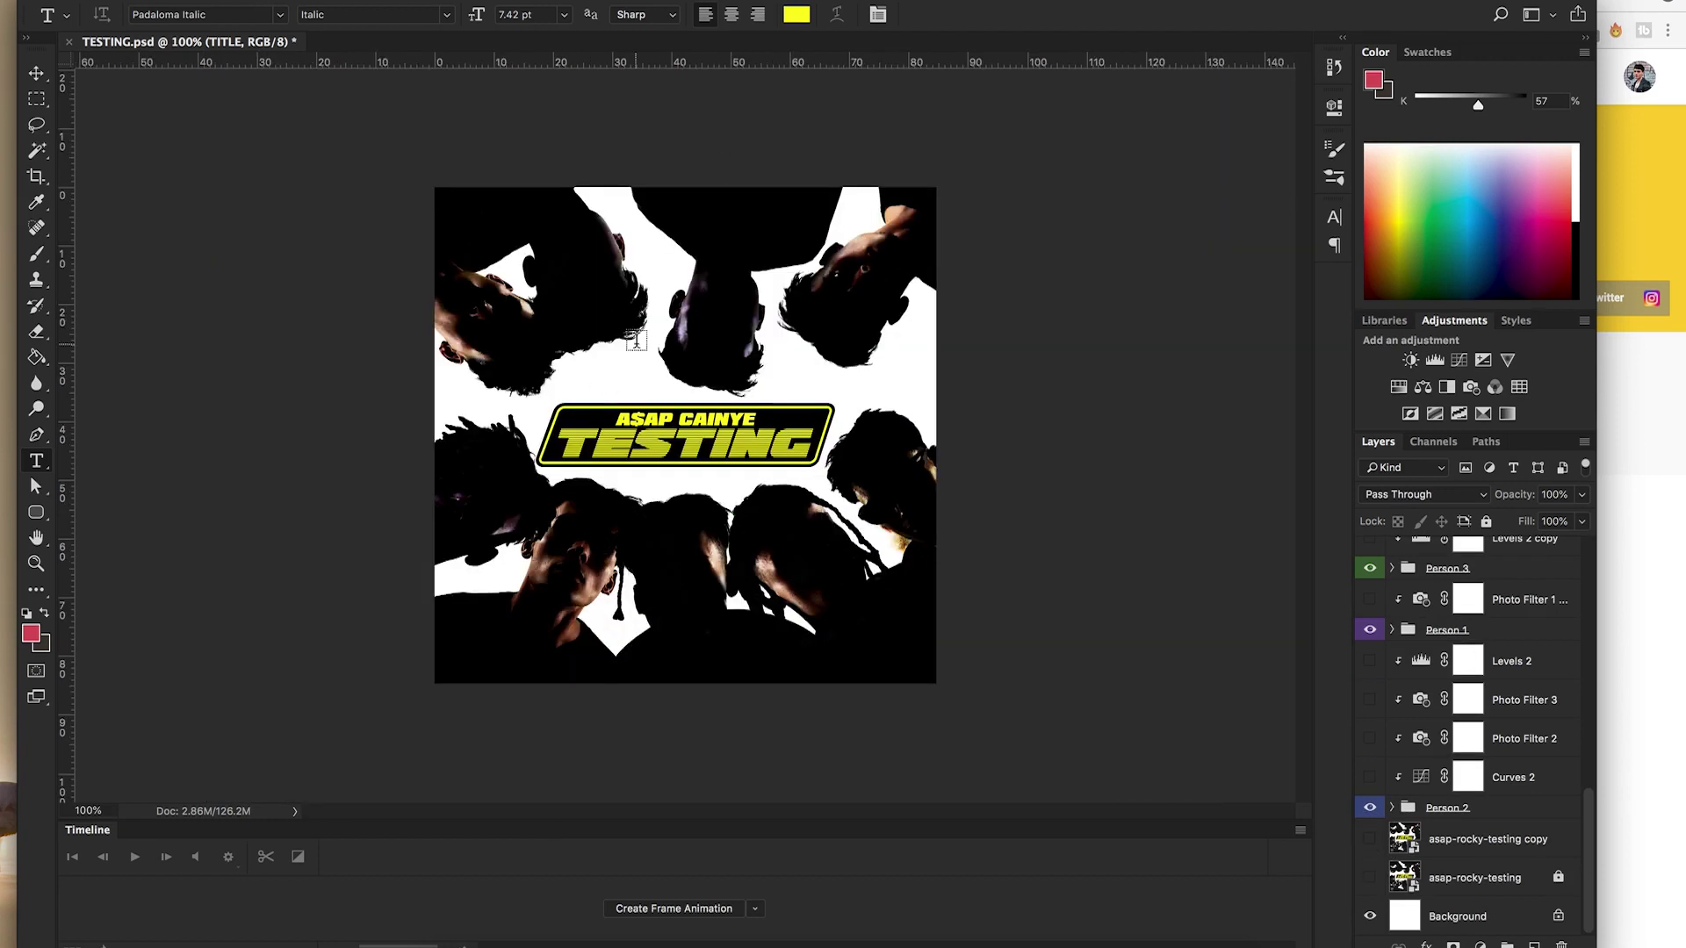
key("super+plus")
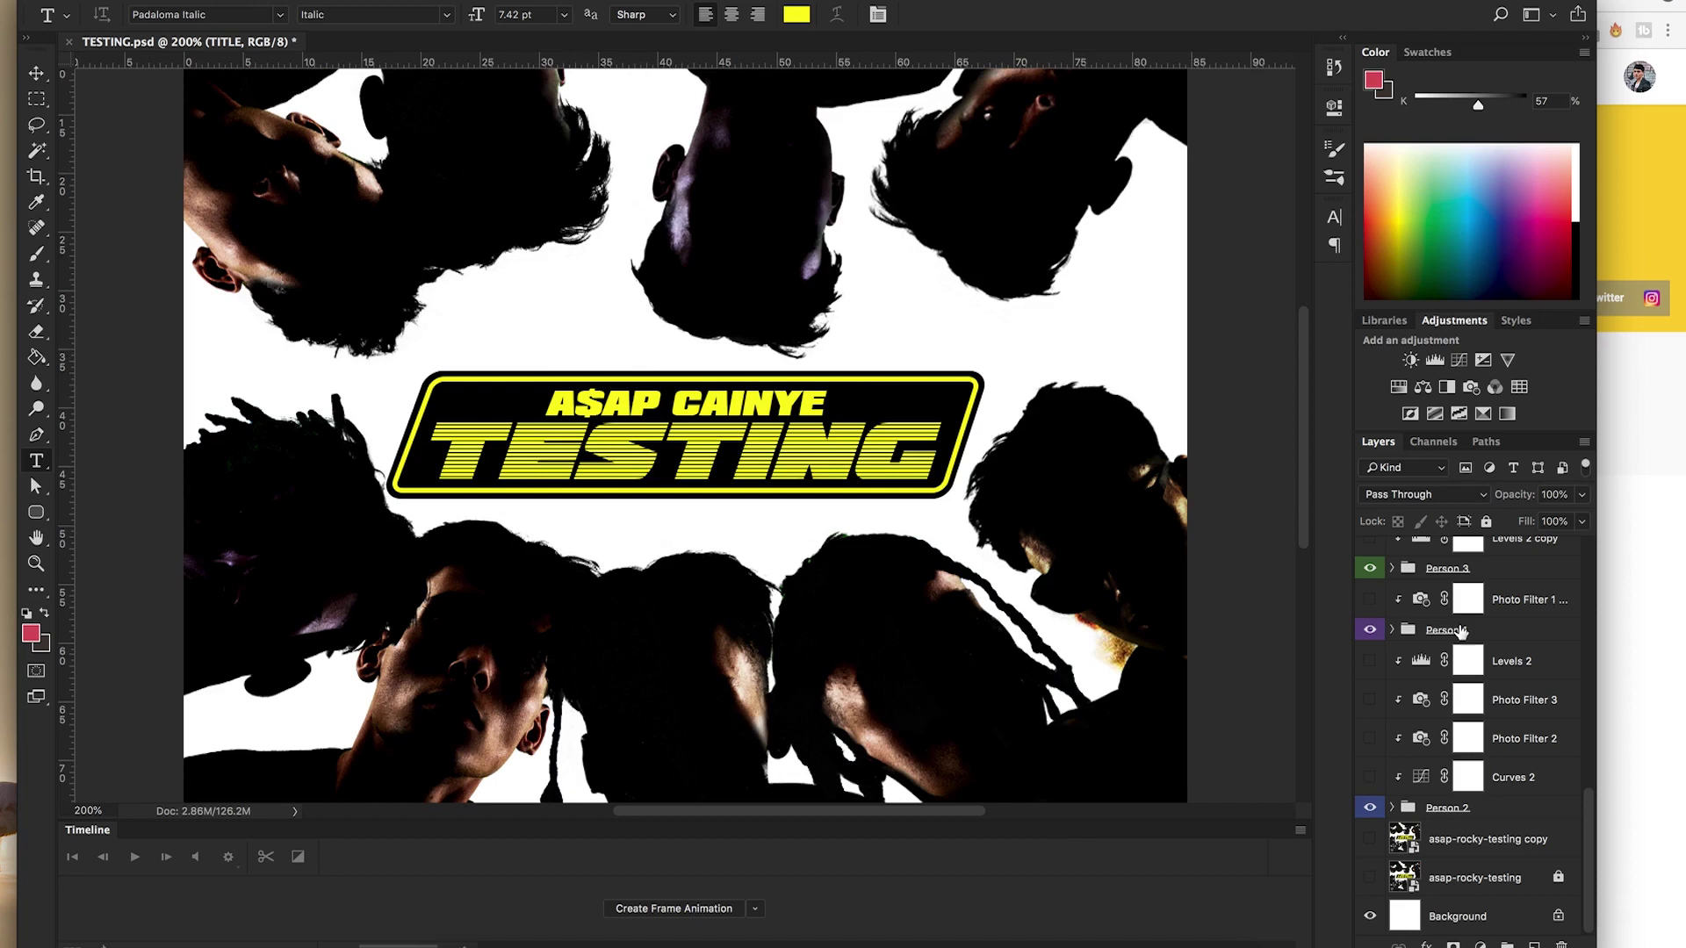
left_click(1498, 807)
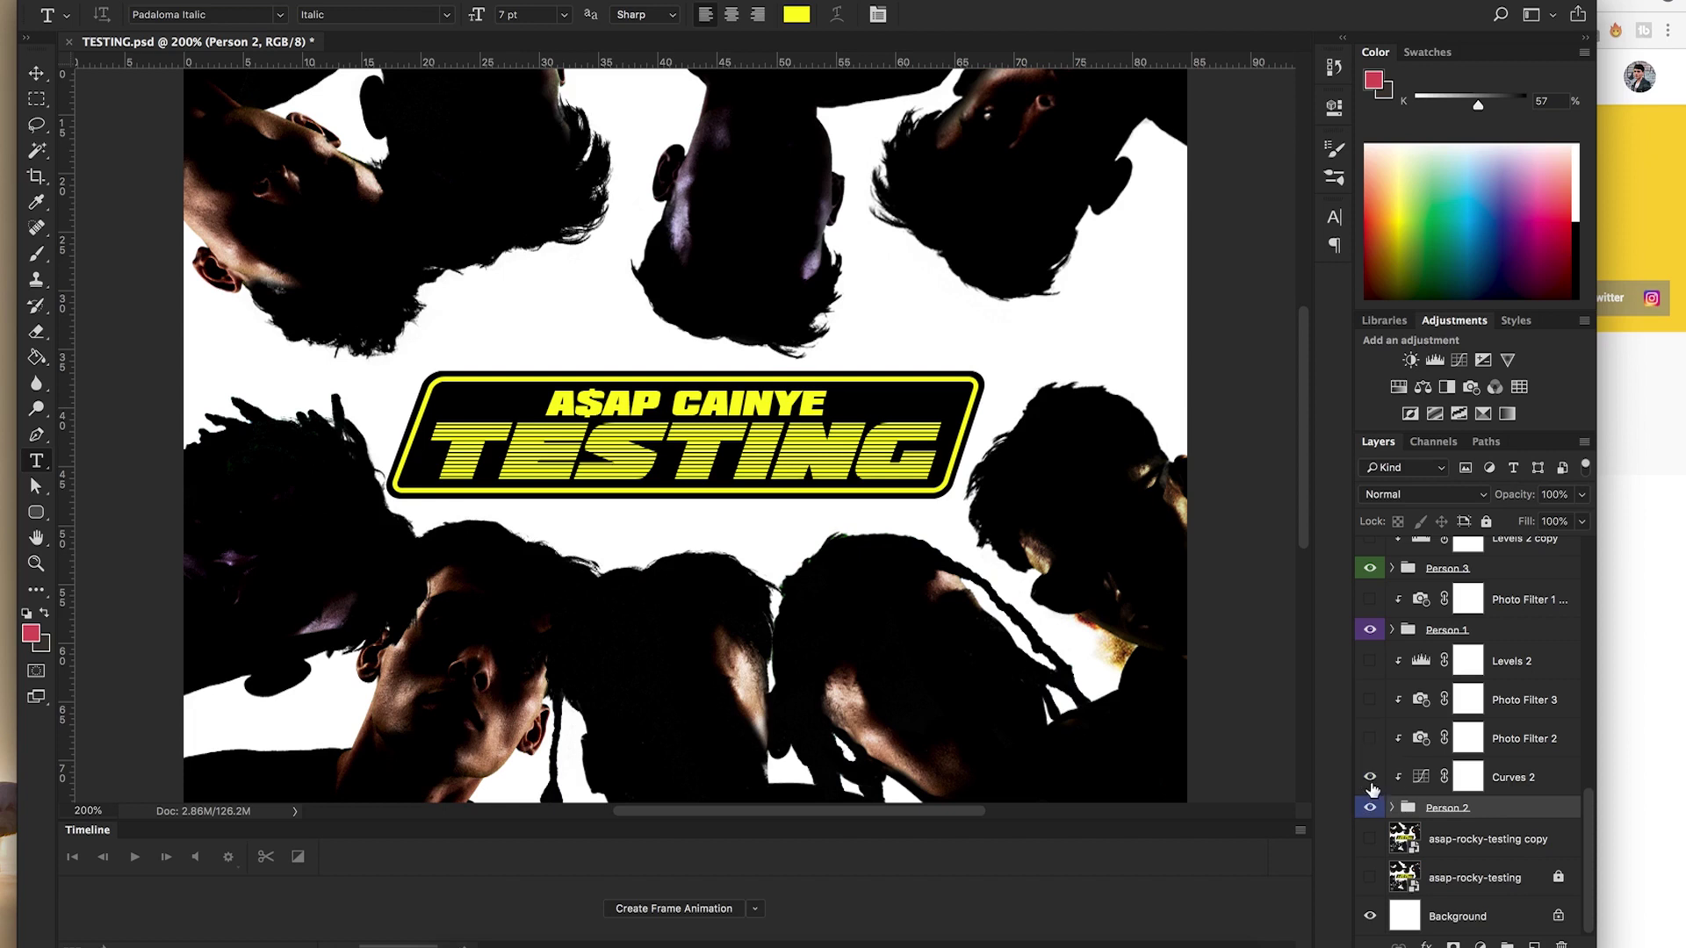
left_click(1371, 741)
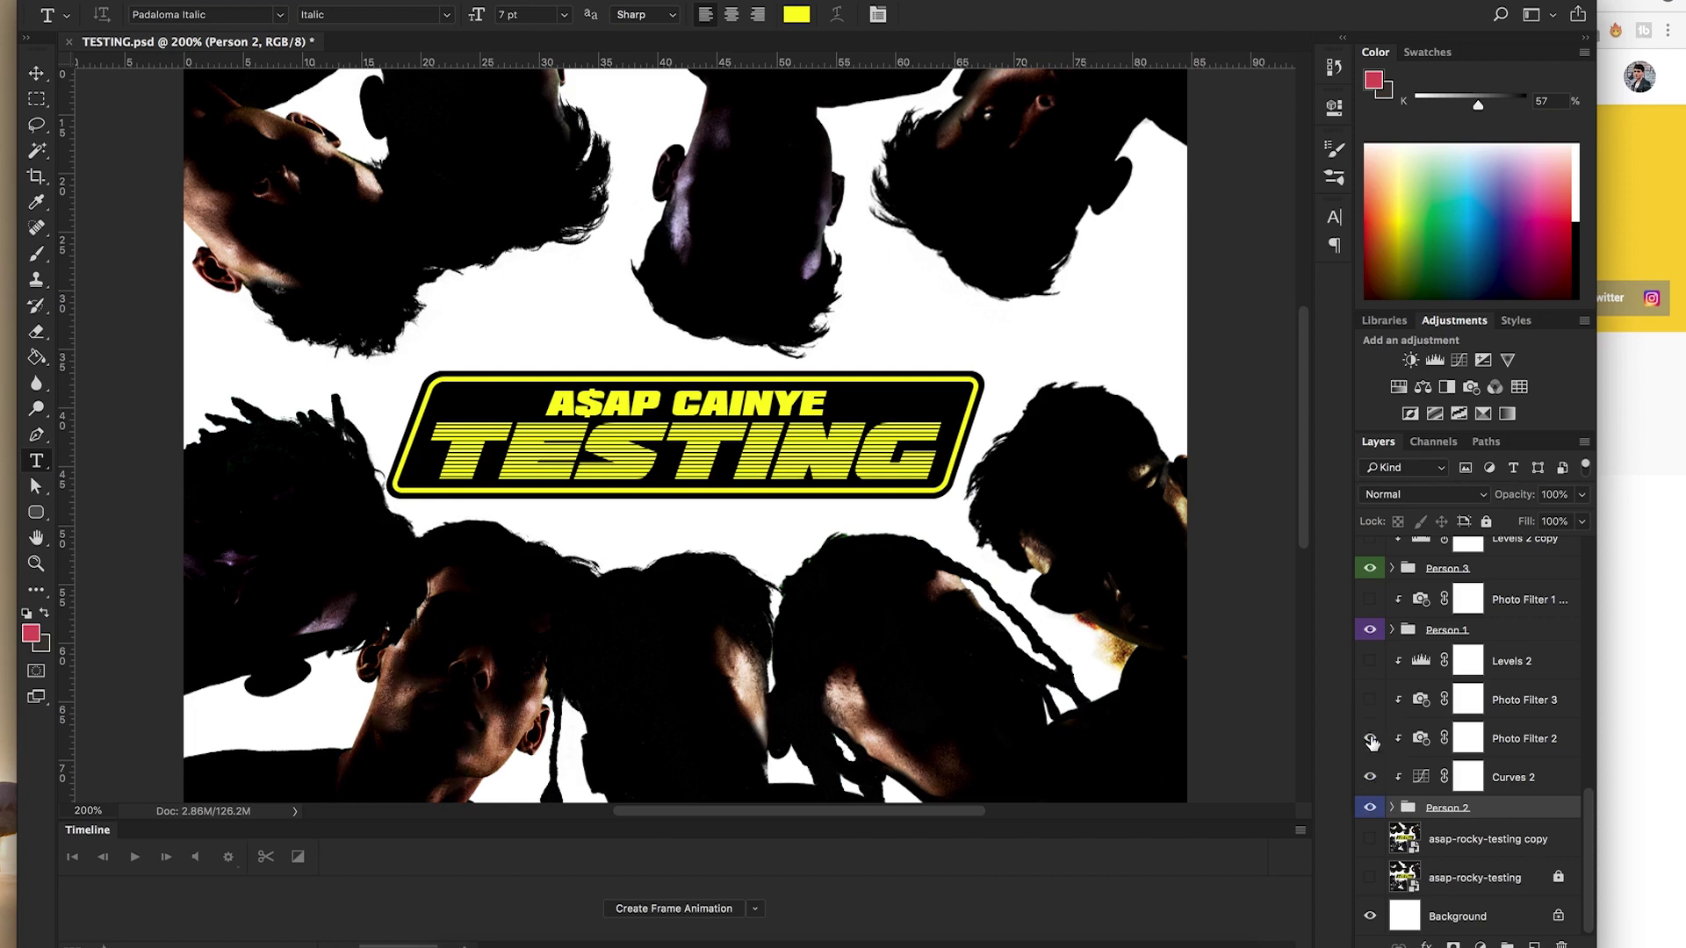
left_click(1370, 700)
left_click(1370, 663)
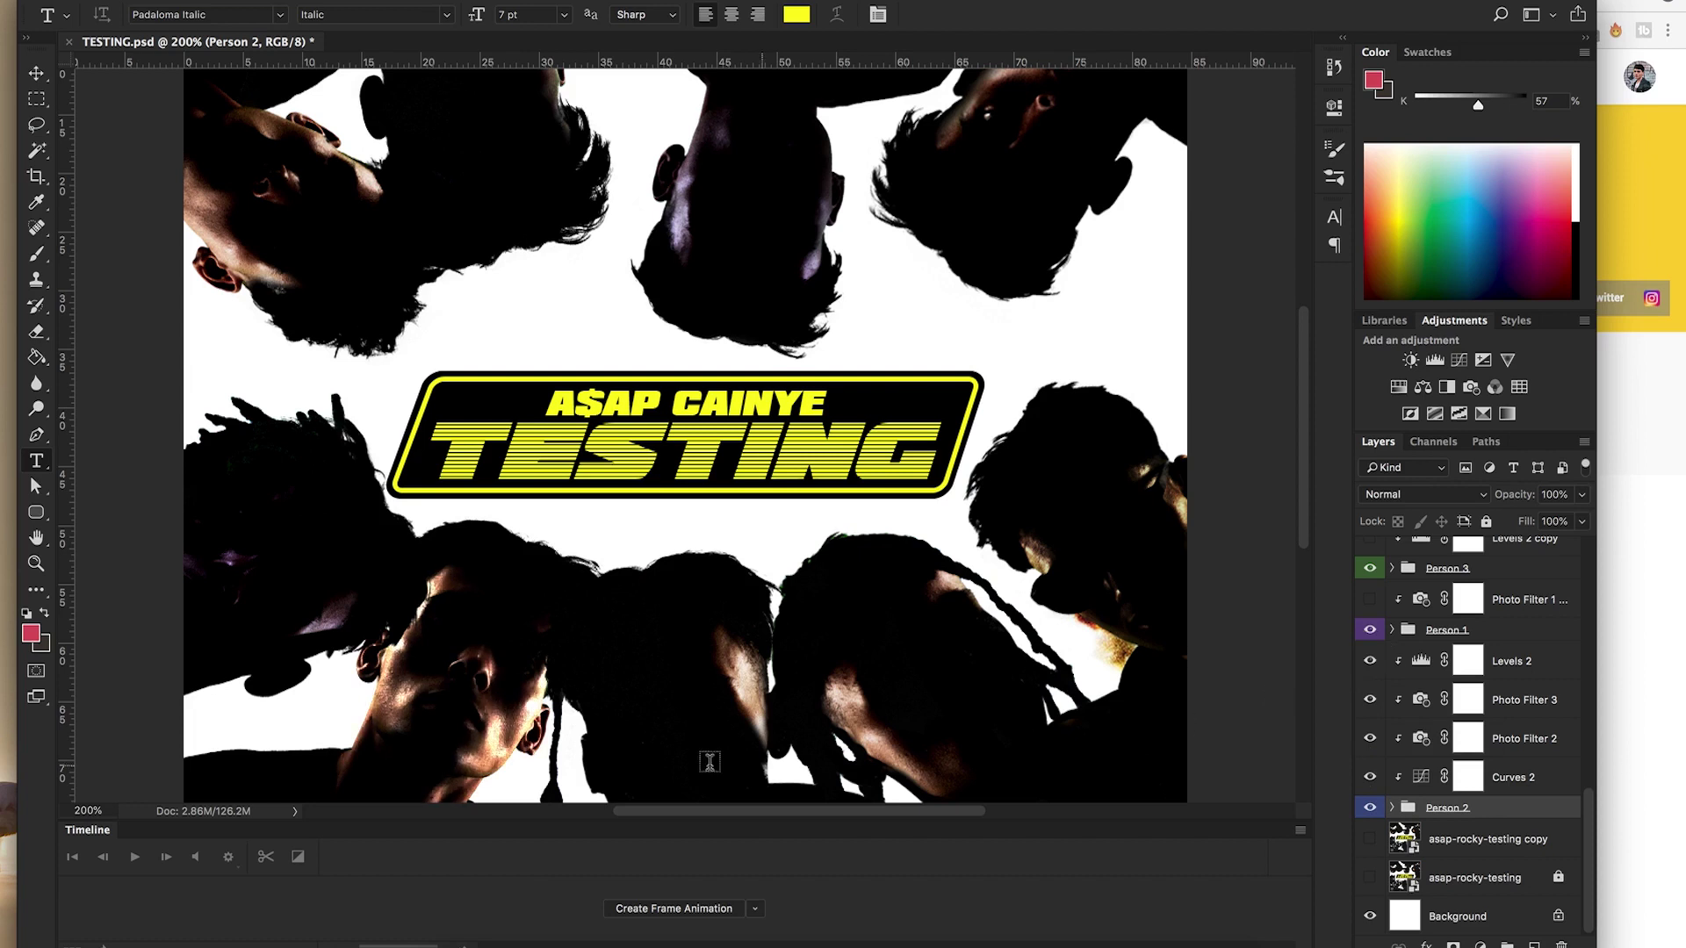
scroll(625, 638, "down", 10)
scroll(624, 638, "left", 8)
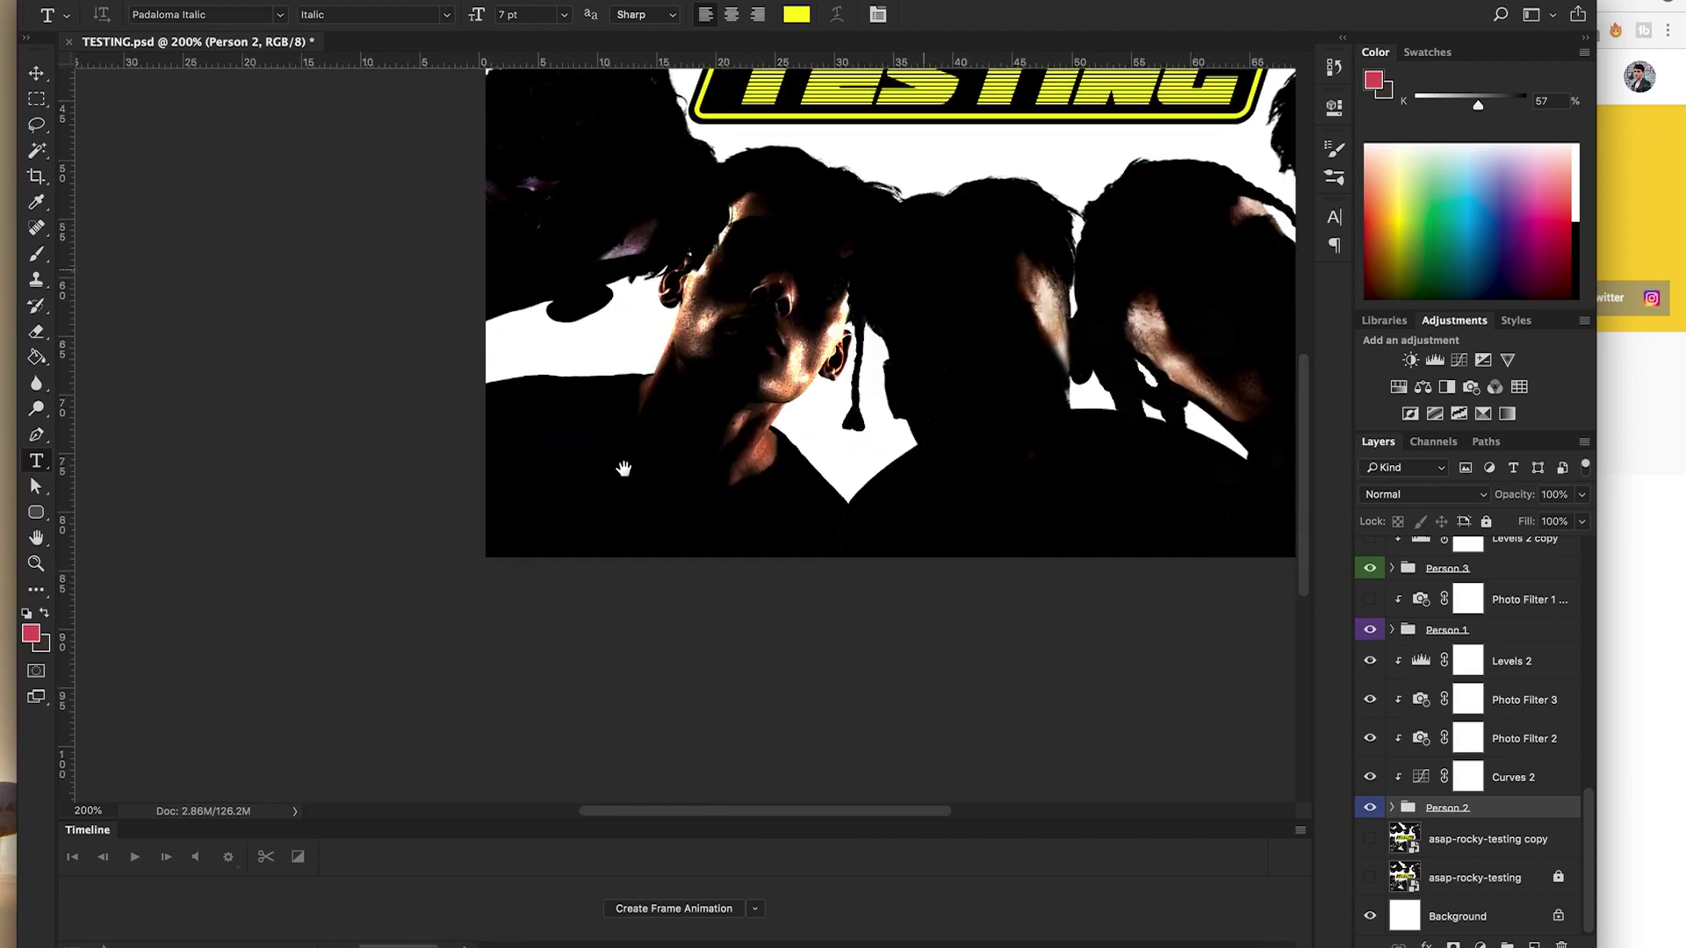
scroll(636, 378, "up", 5)
scroll(602, 418, "right", 4)
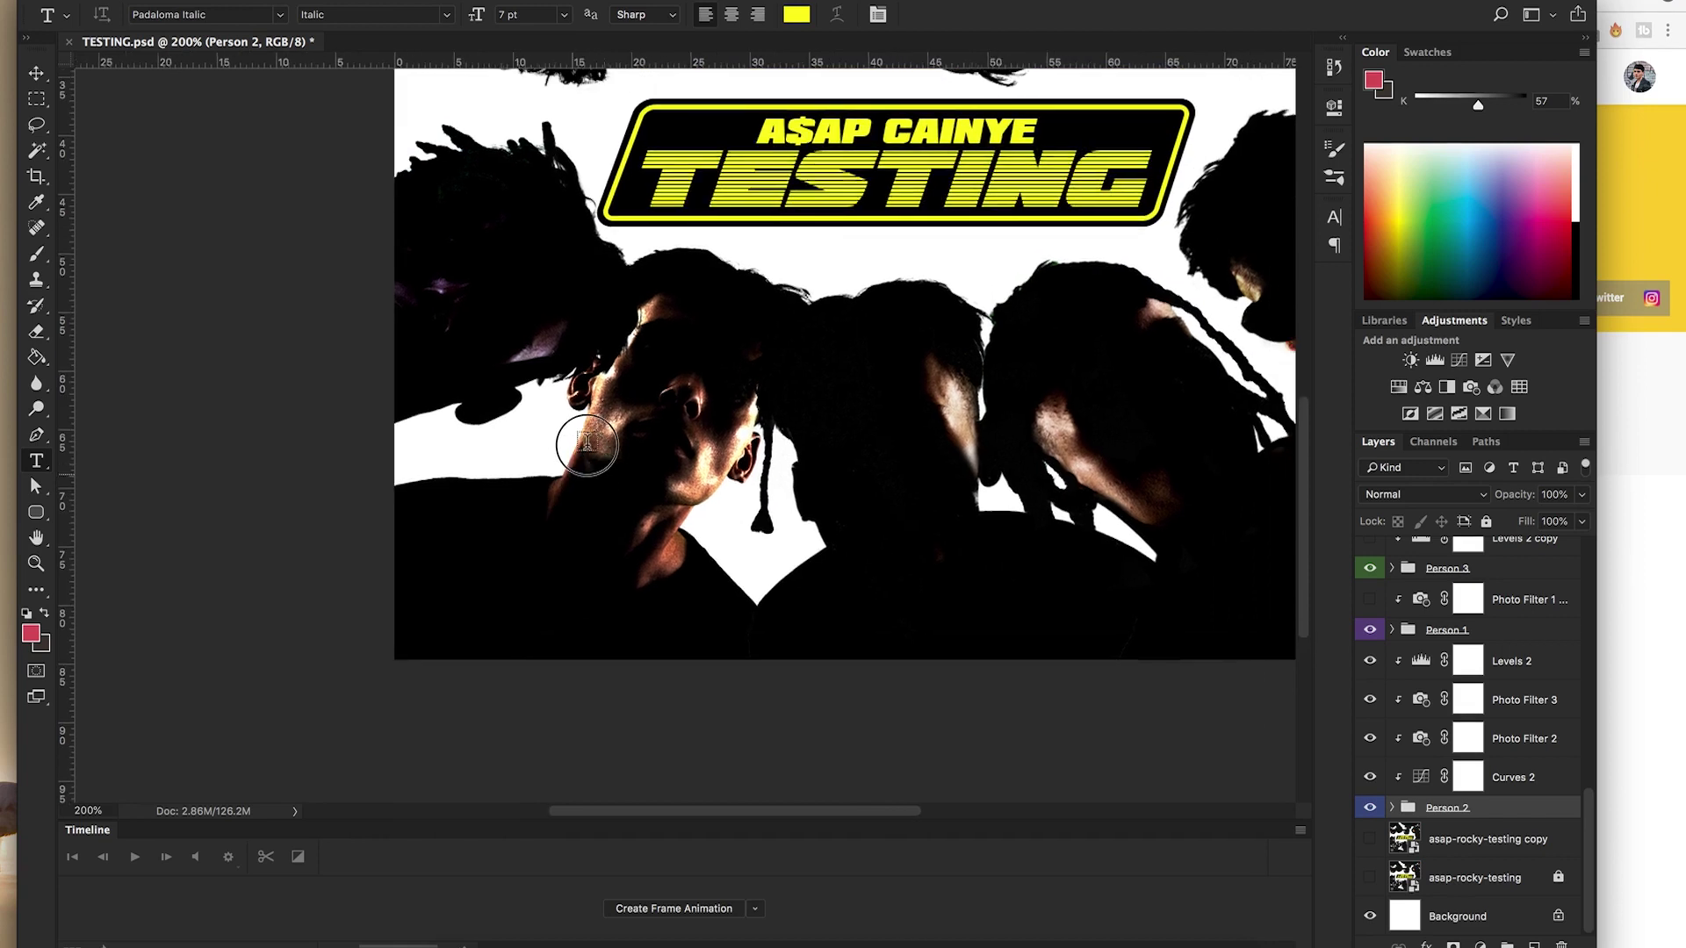
scroll(588, 442, "up", 4)
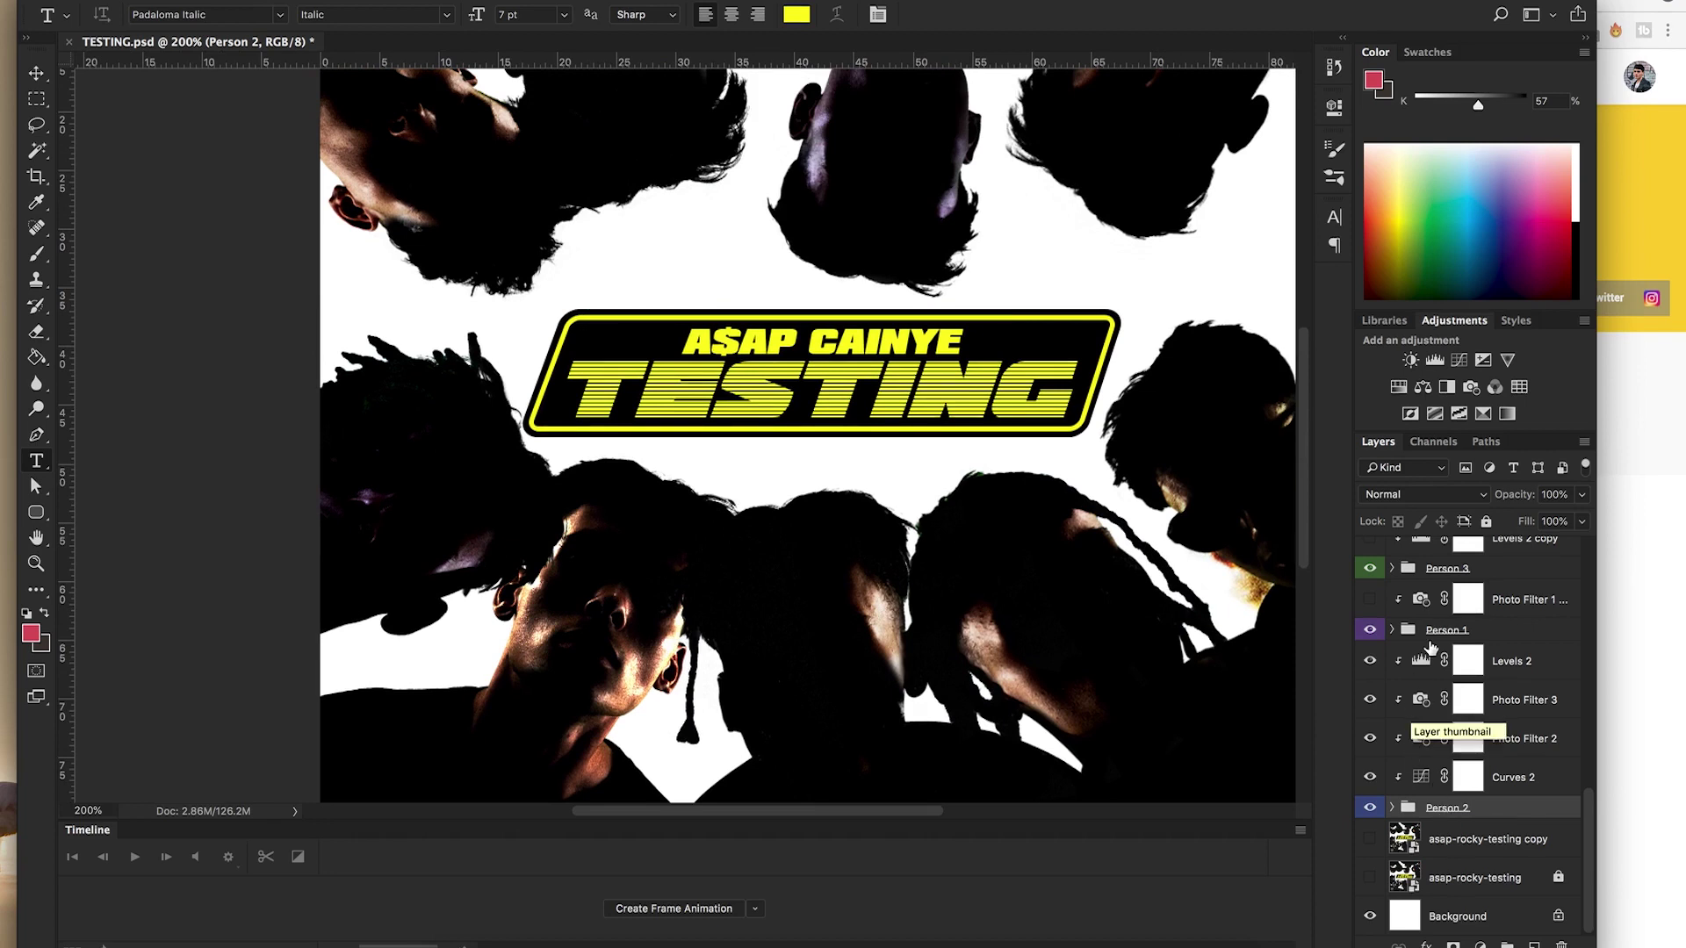
scroll(1414, 773, "up", 3)
Turn on the Photo Filter 1, Curves 1 copy 2, Hue/Saturation, Levels 2 copy 2 and Curves 4 grades.
left_click(1371, 715)
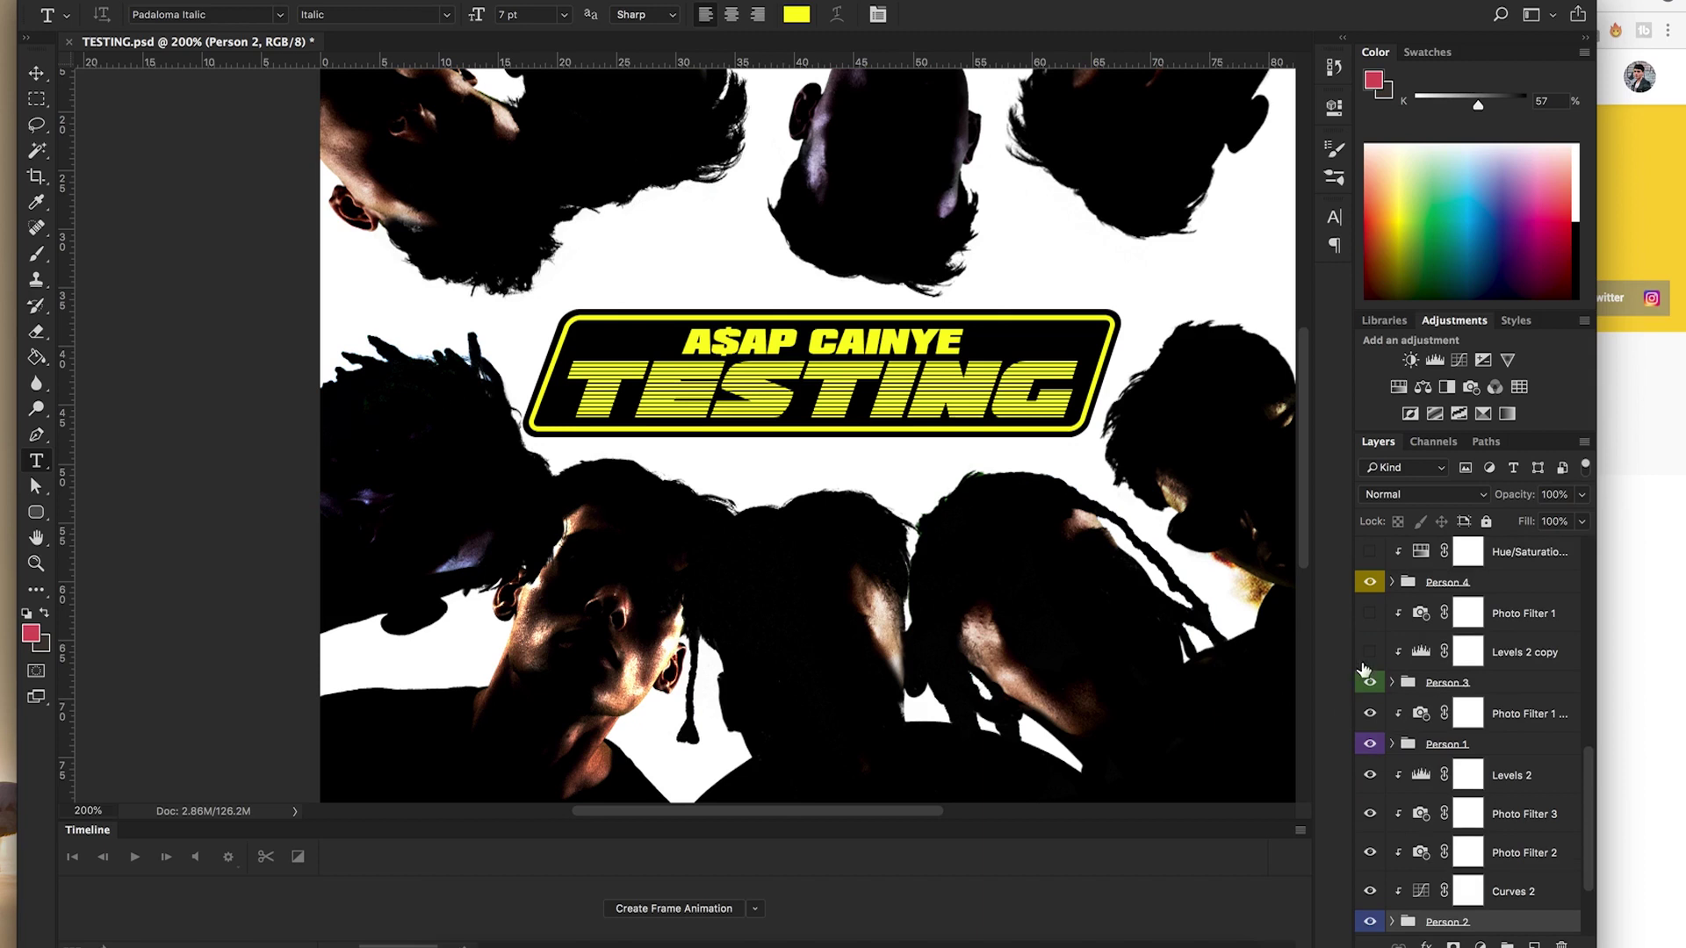
left_click(1370, 614)
scroll(1379, 641, "up", 3)
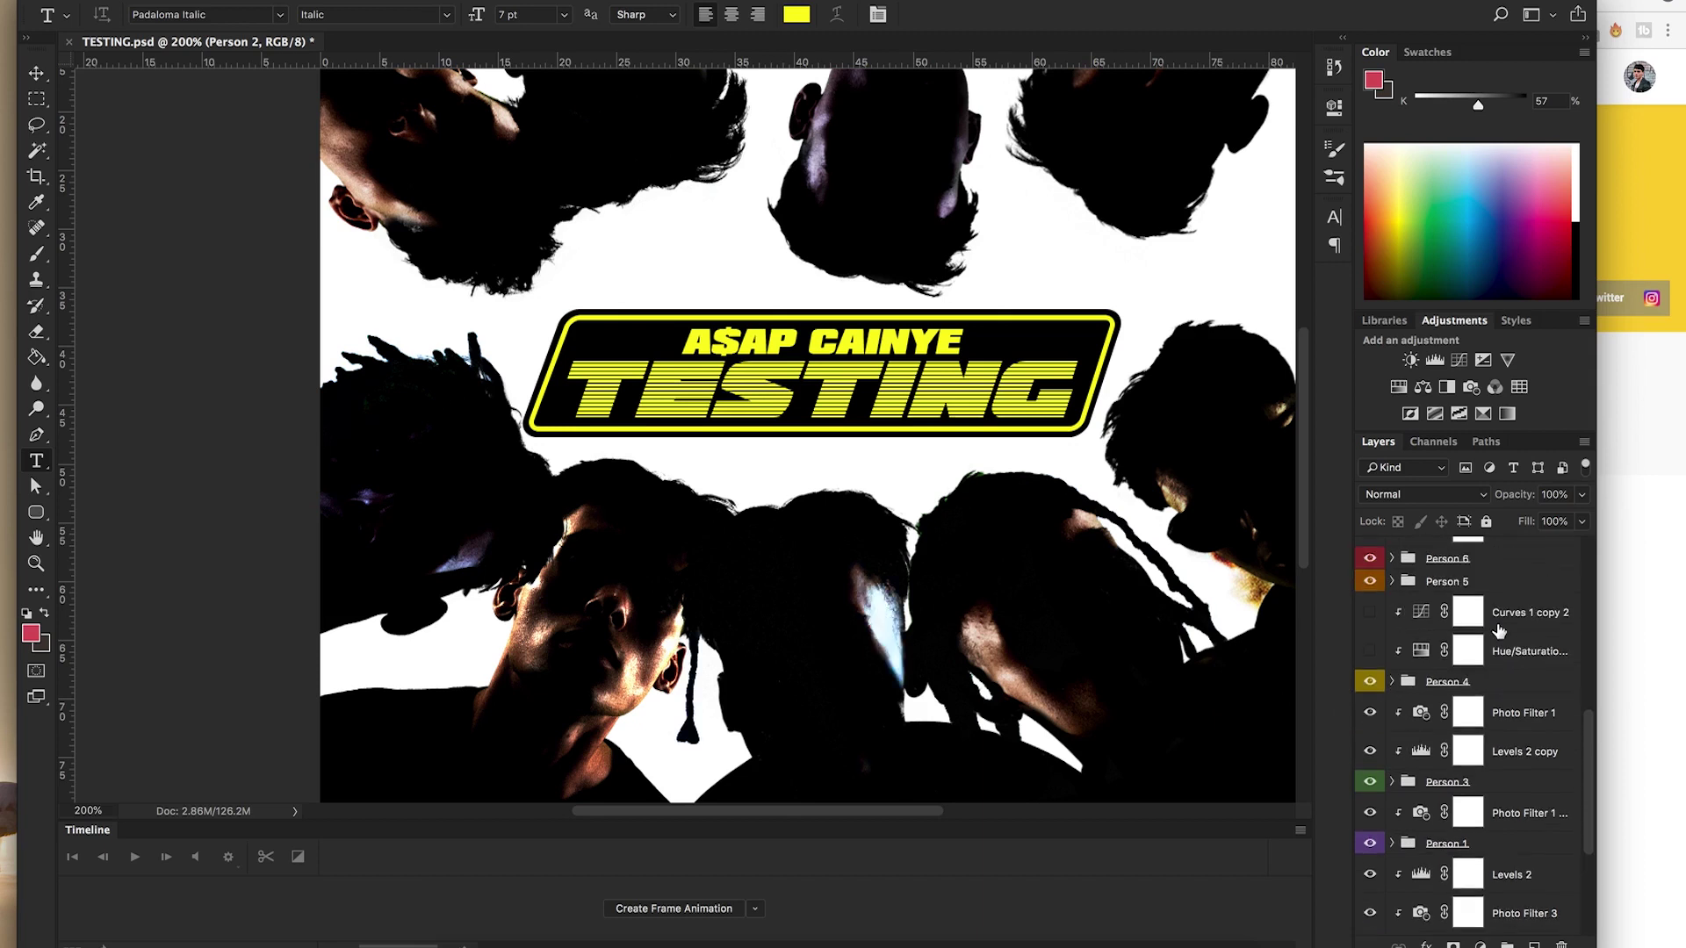
left_click(1370, 613)
scroll(1375, 654, "up", 7)
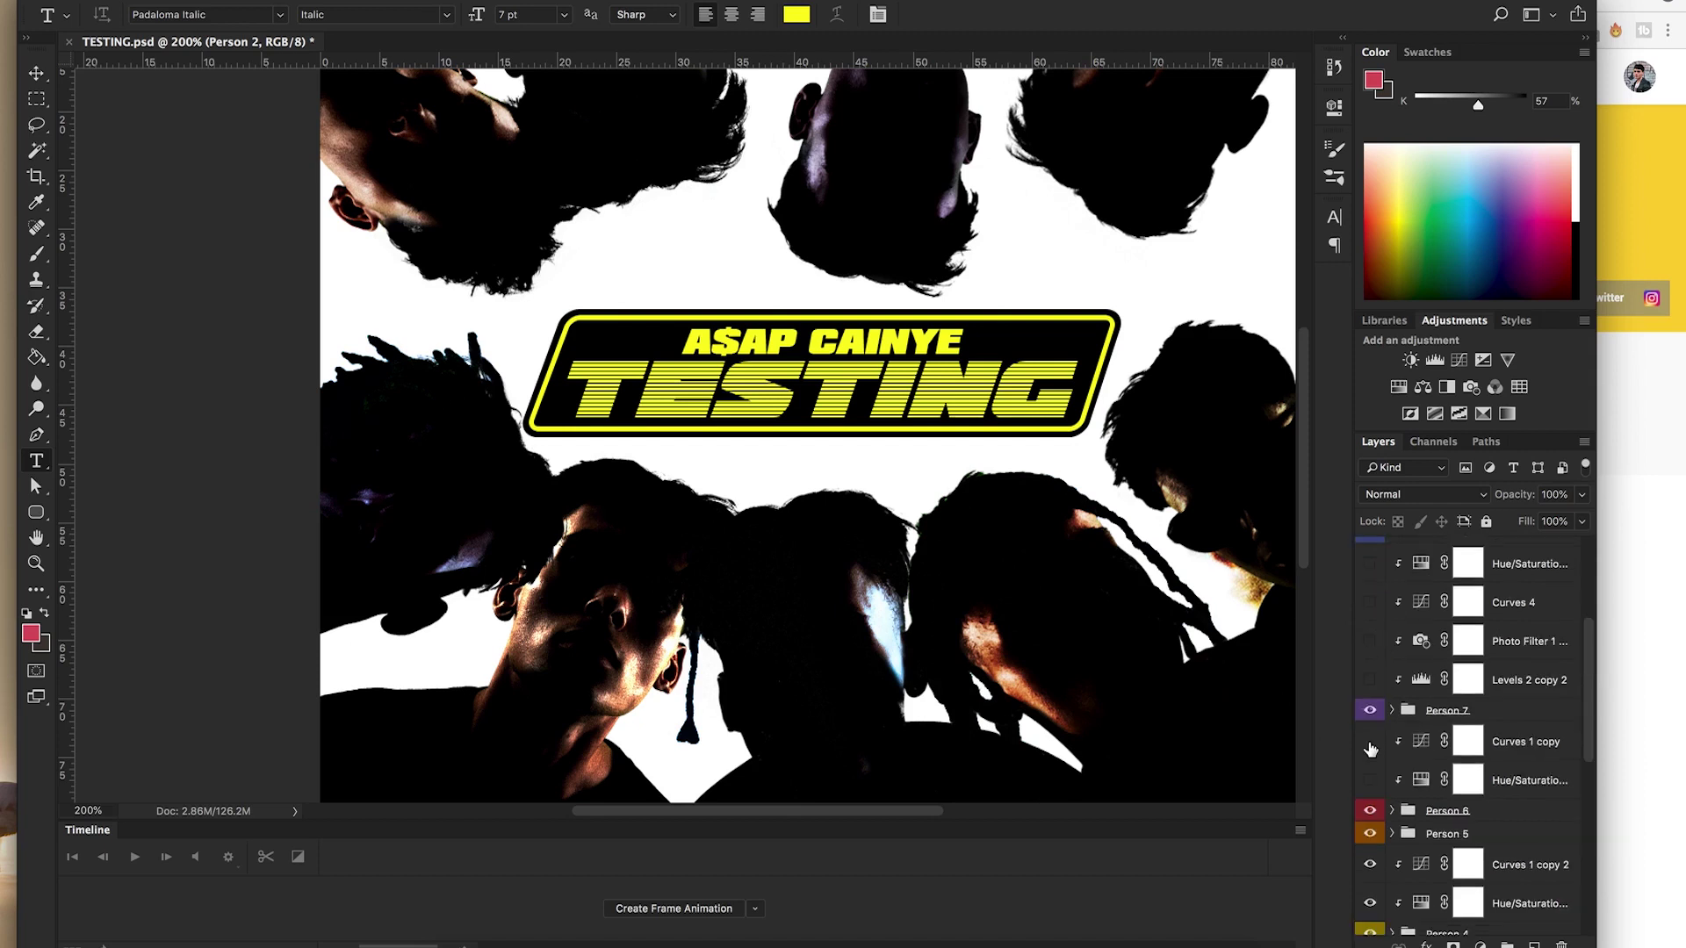
left_click(1370, 780)
left_click(1370, 679)
left_click(1370, 640)
left_click(1370, 602)
left_click(1369, 563)
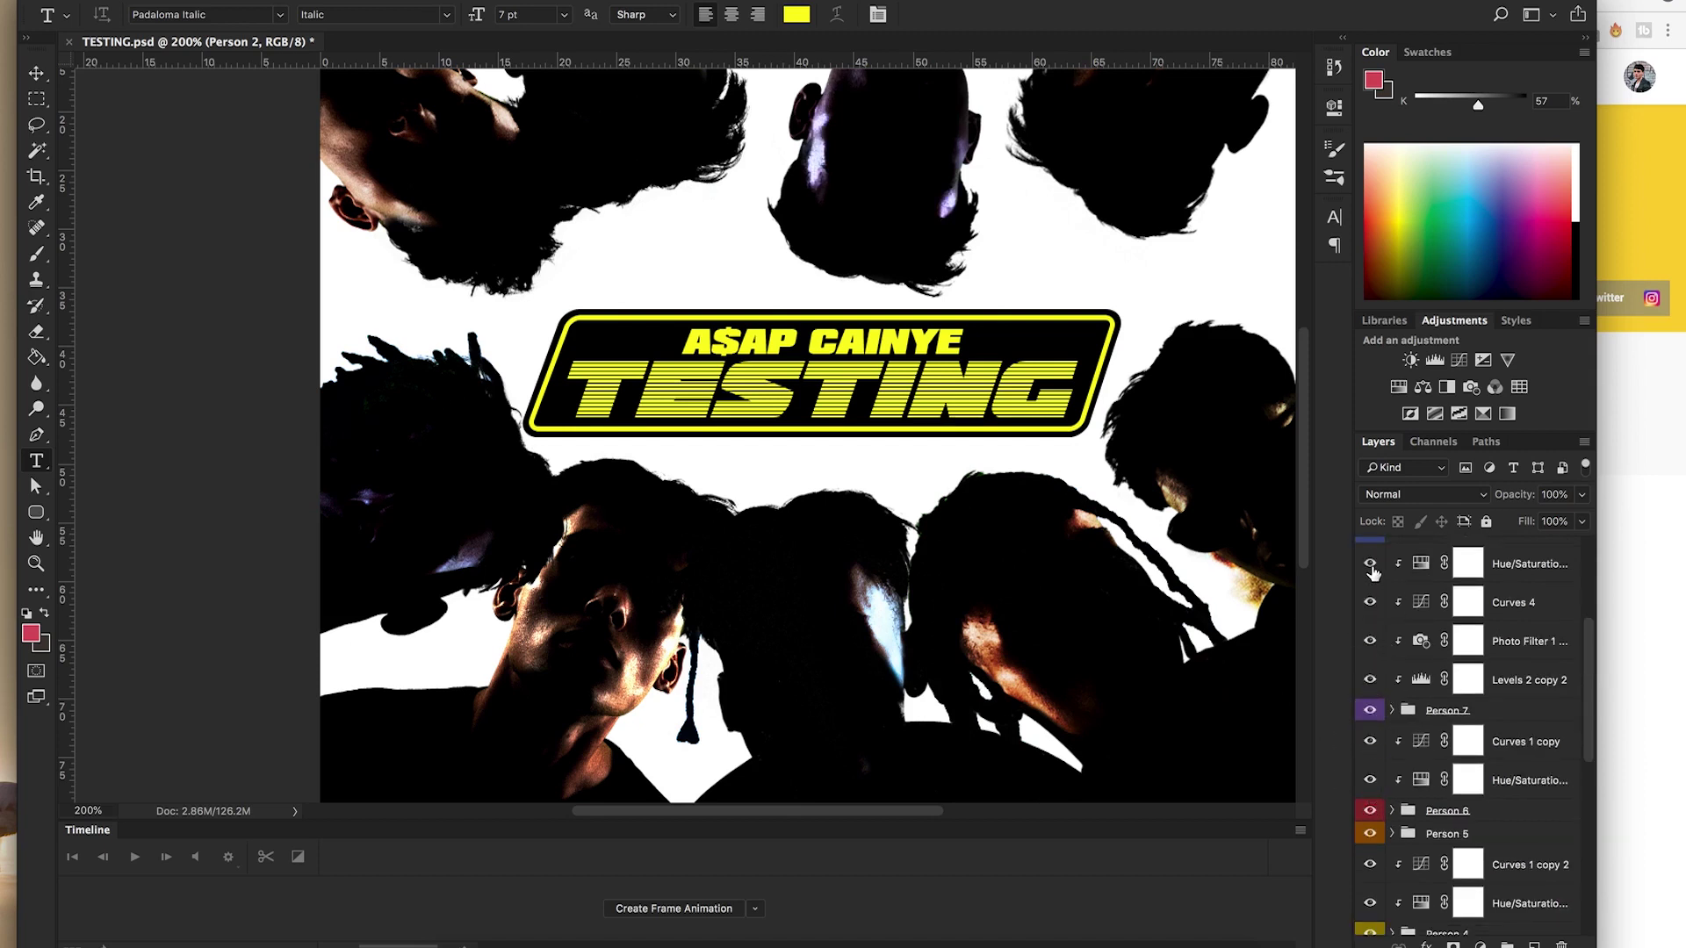
Turn on the remaining Hue/Saturation, Curves 3 and Curves 1 grades.
scroll(1396, 632, "up", 5)
left_click(1370, 635)
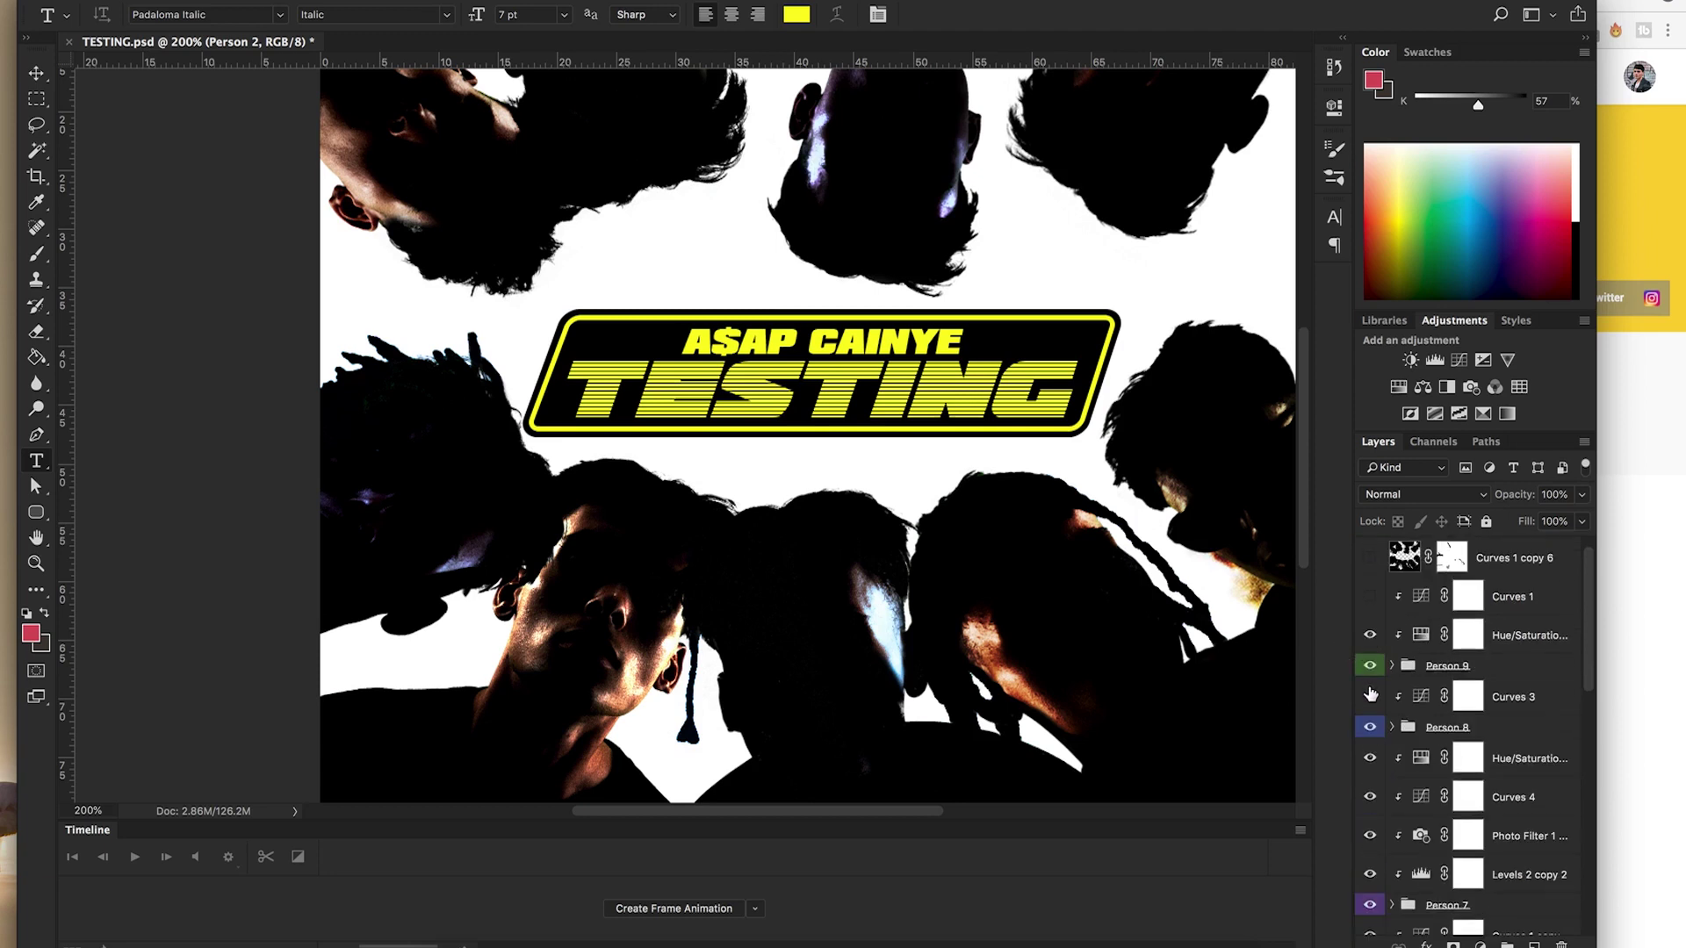
left_click(1370, 697)
scroll(1374, 668, "up", 1)
left_click(1370, 619)
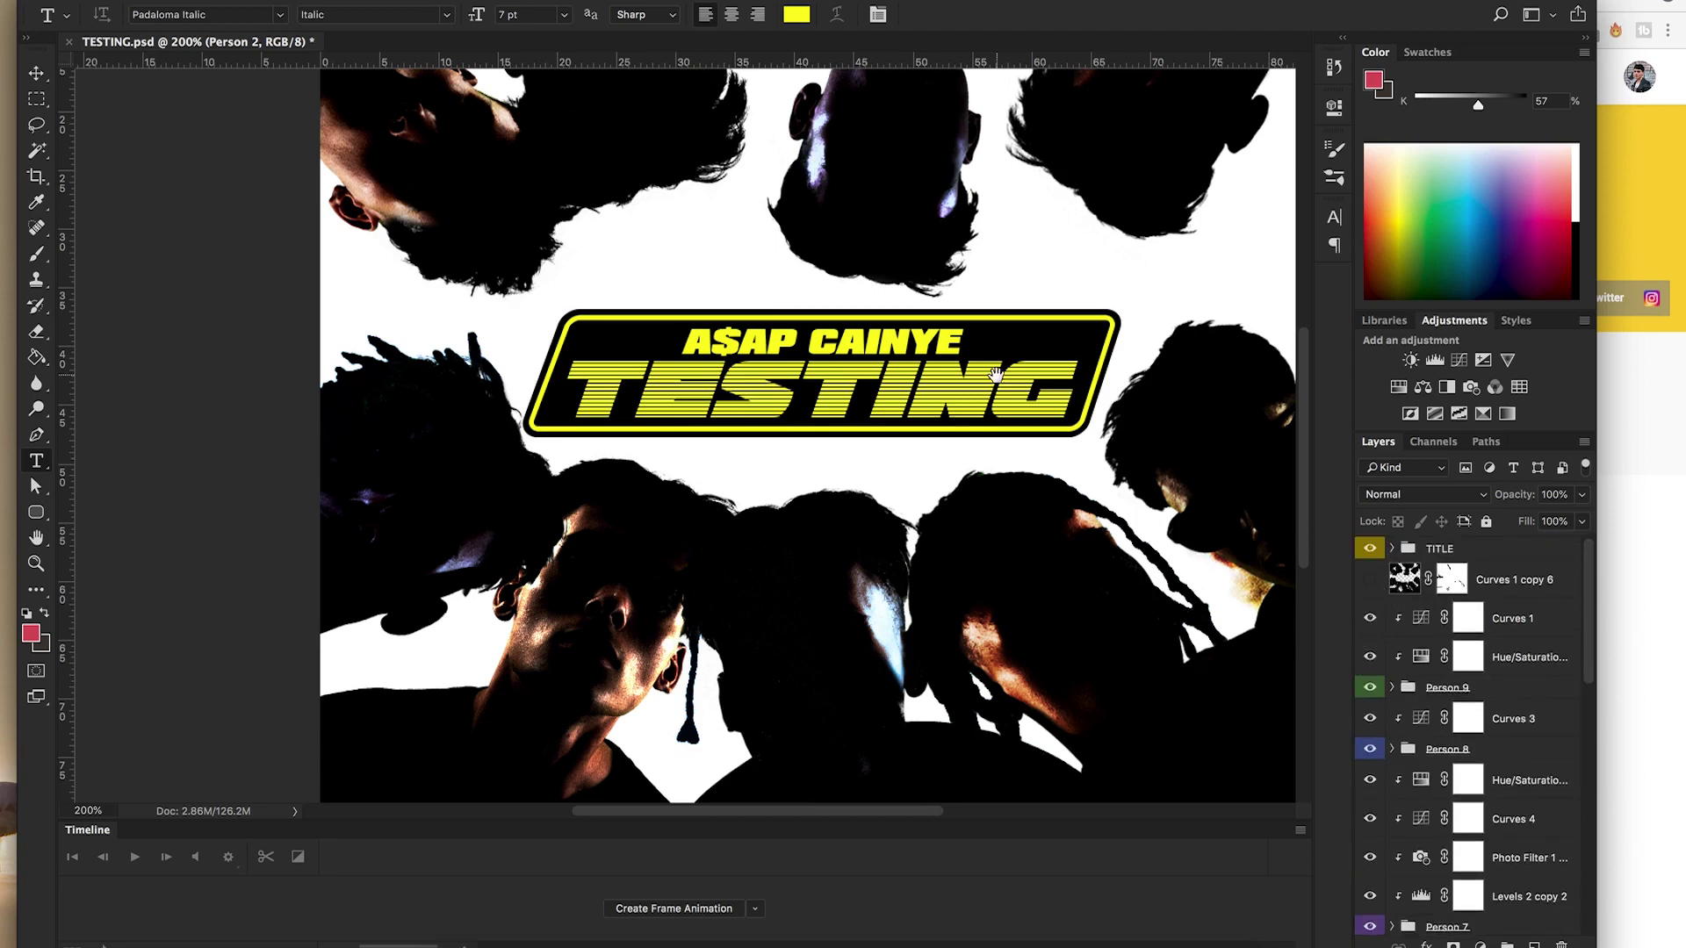
scroll(909, 483, "up", 3)
scroll(909, 483, "right", 3)
scroll(903, 494, "up", 2)
scroll(903, 494, "right", 2)
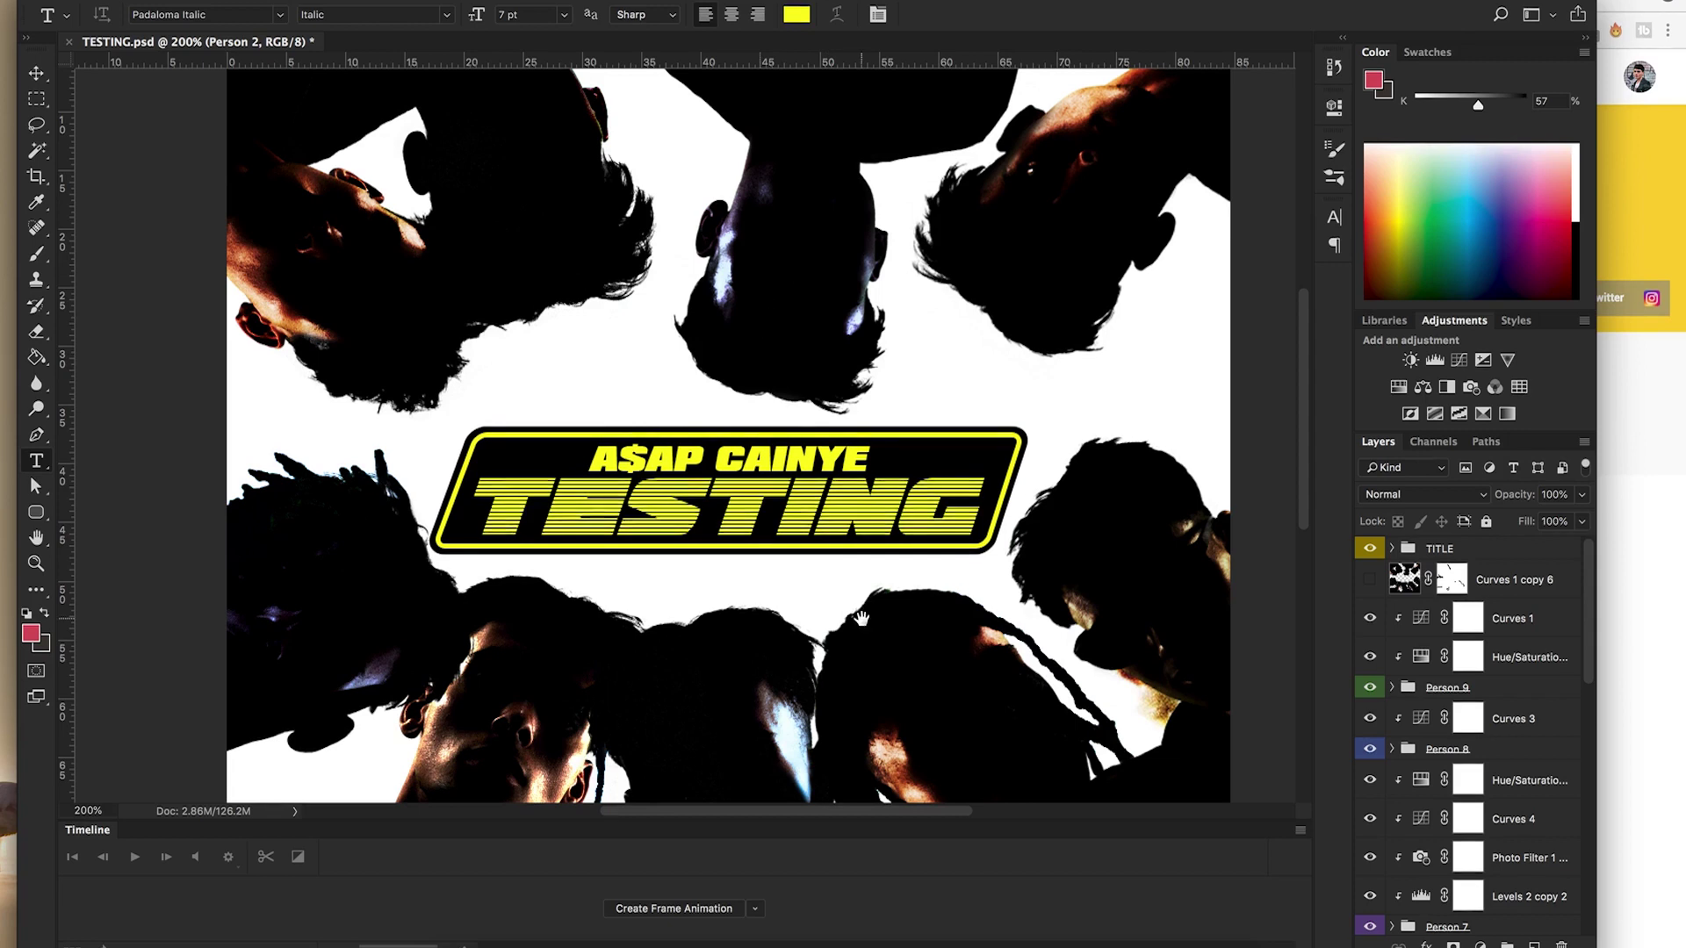
scroll(790, 527, "down", 3)
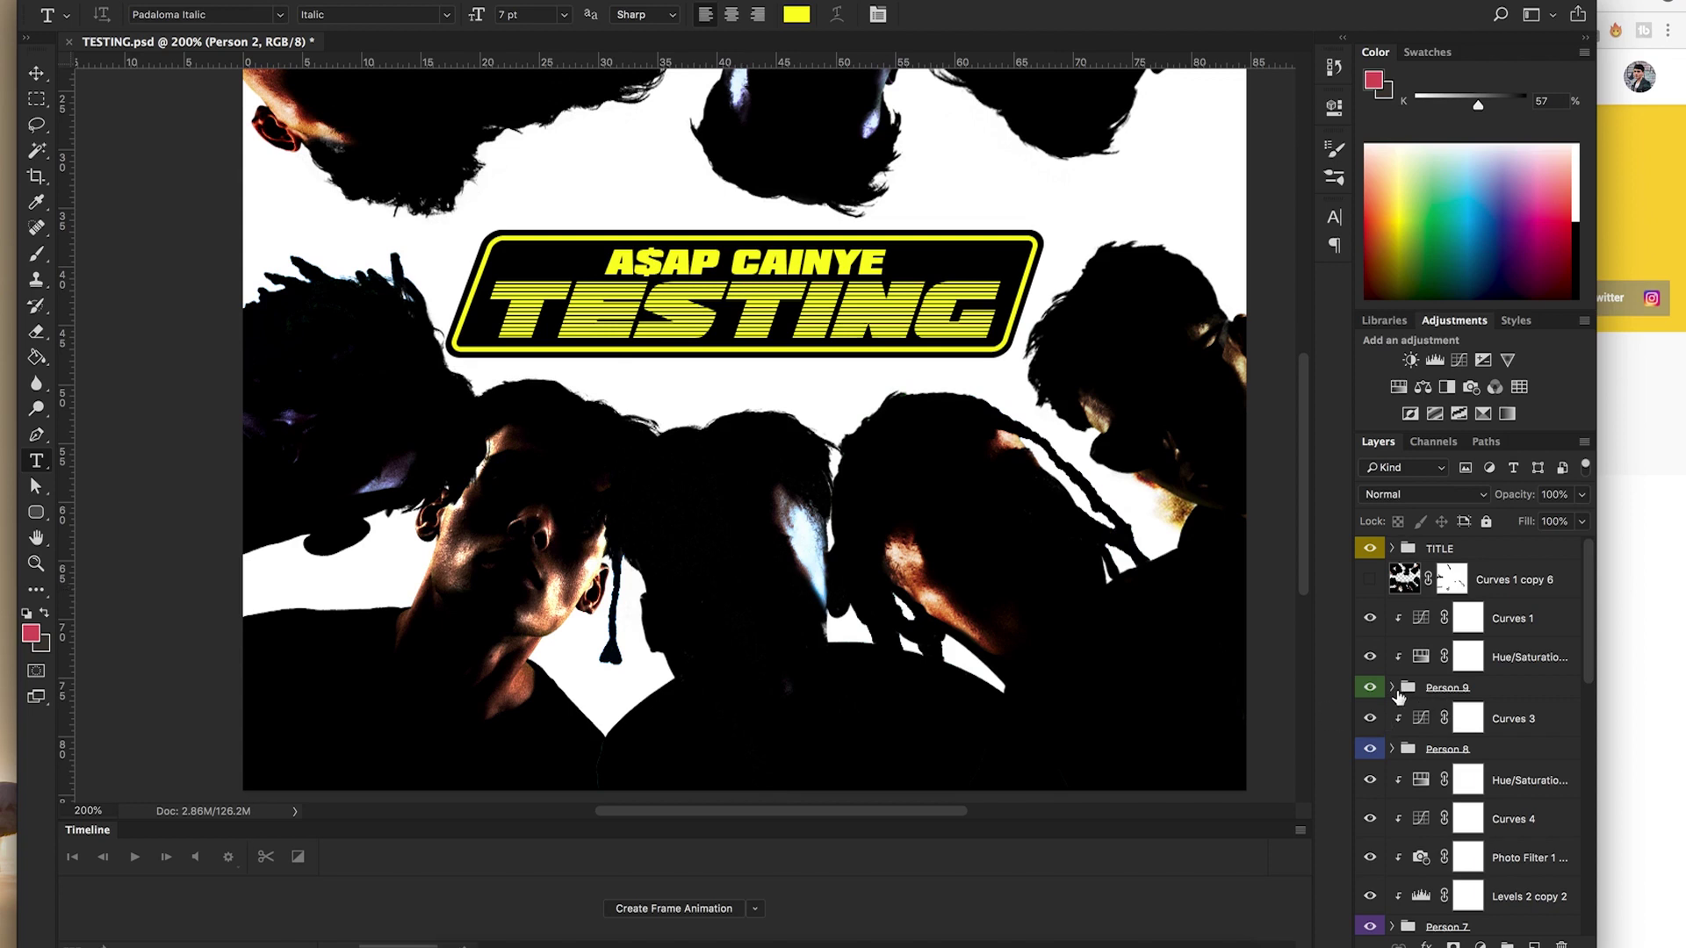
Auto-select Person 3 with the Move tool, expand it, and toggle Background copy 8 off and on.
key("v")
left_click(722, 545)
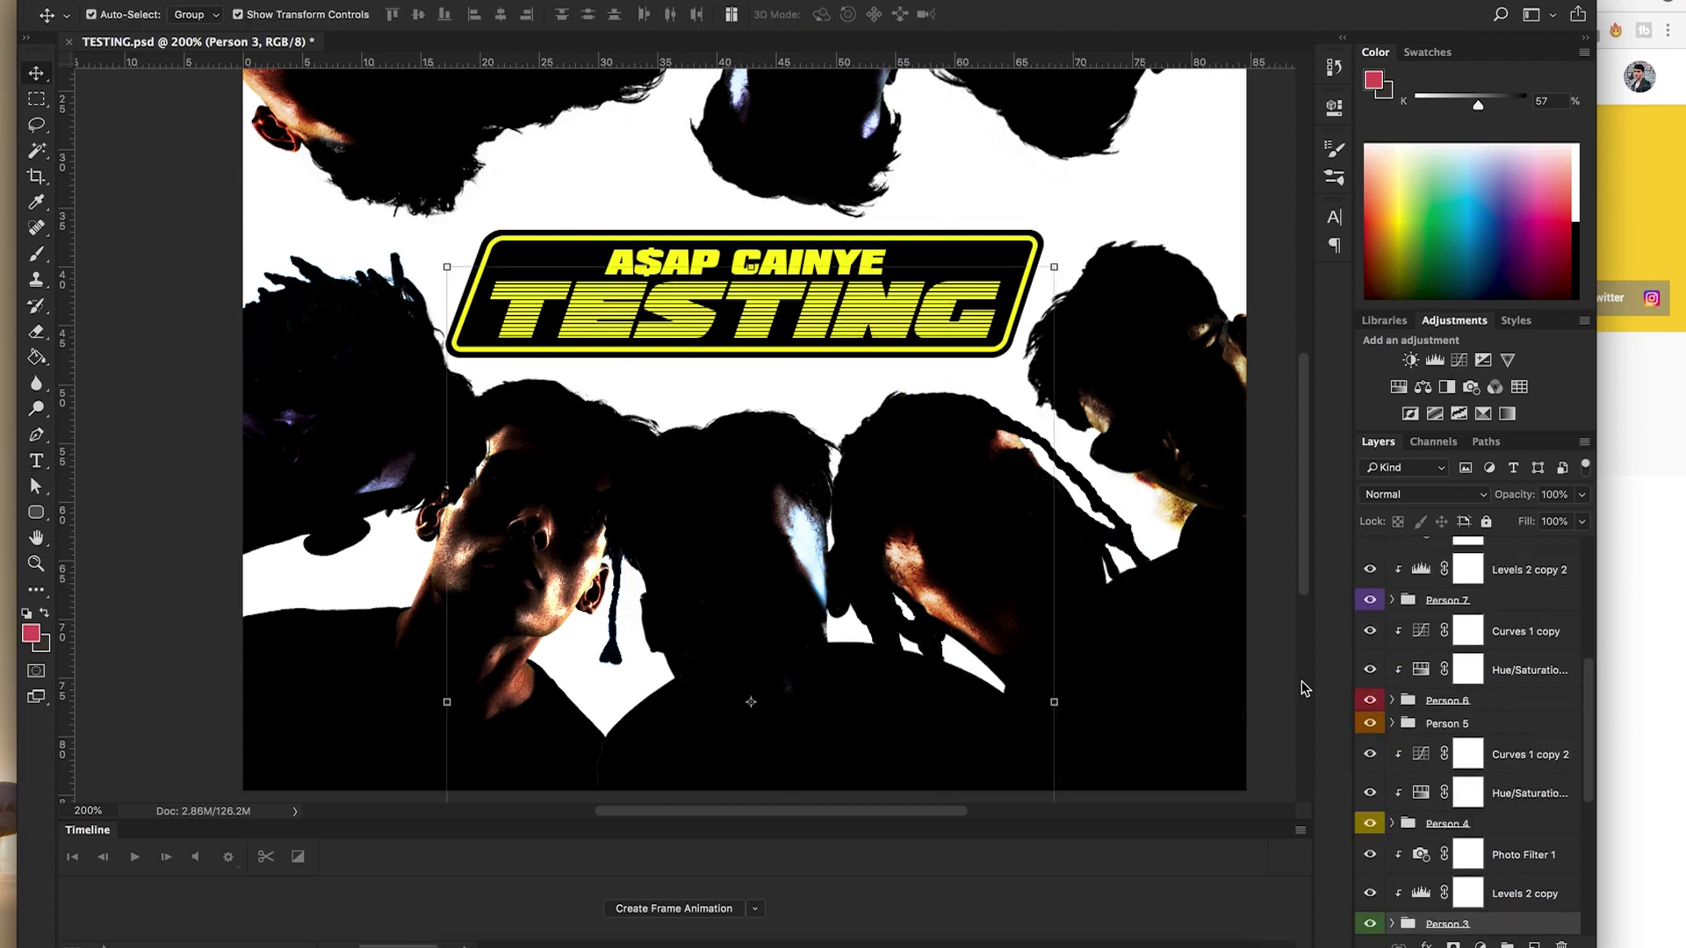
scroll(1493, 746, "down", 5)
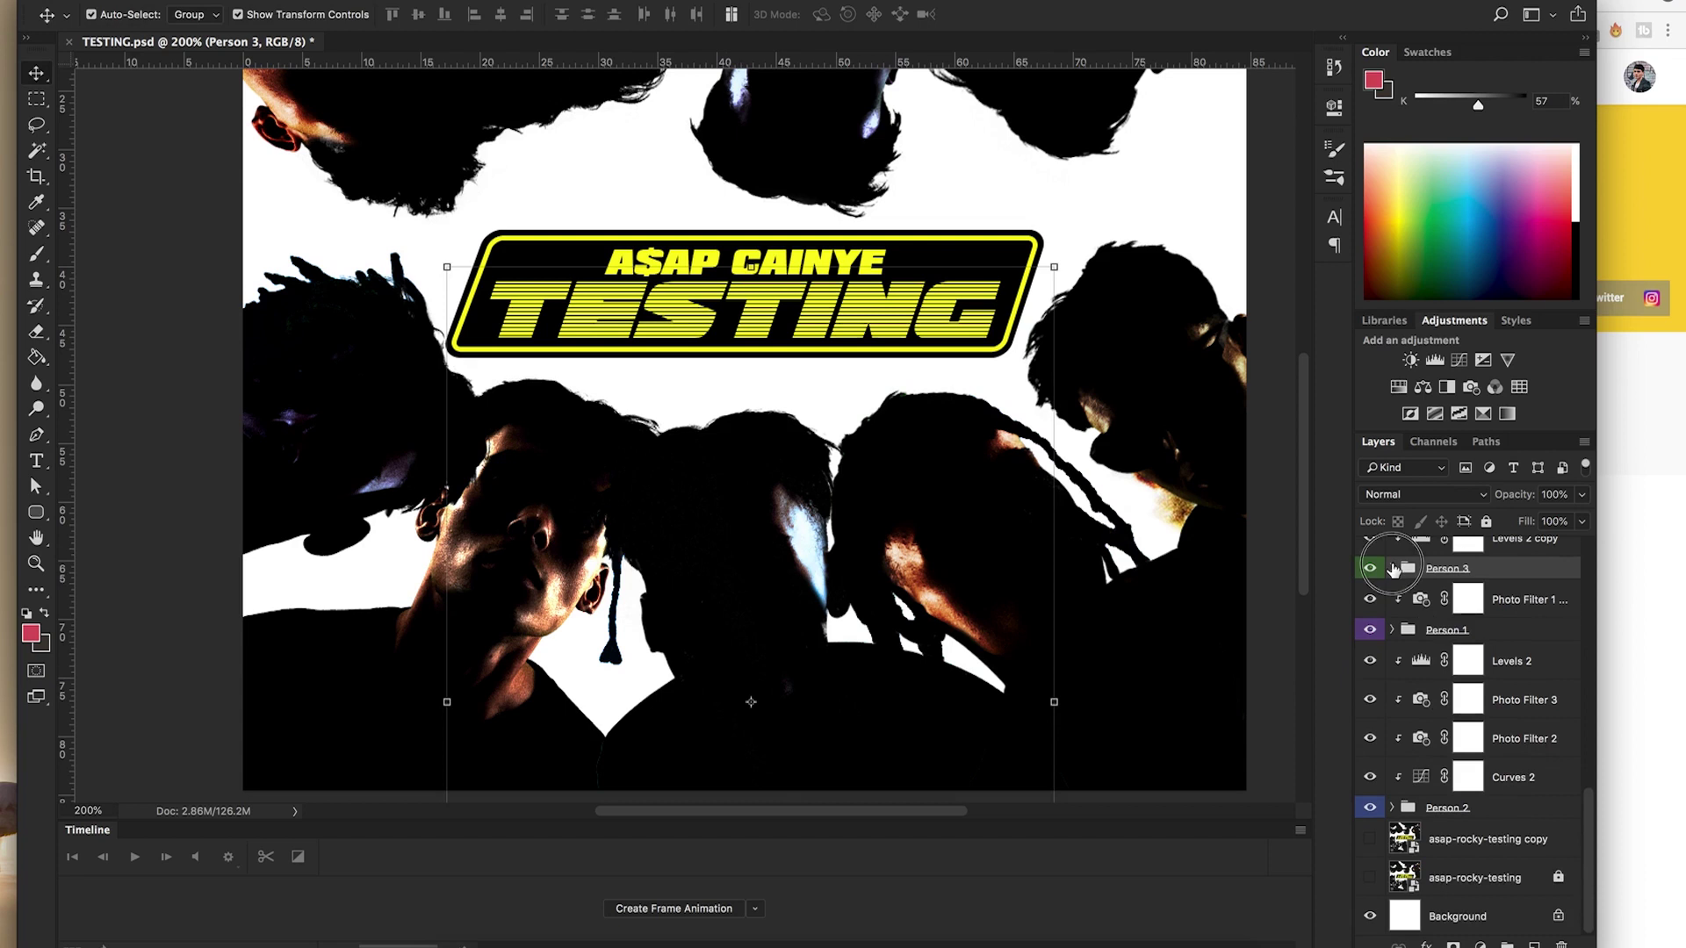
left_click(1392, 568)
left_click(1469, 602)
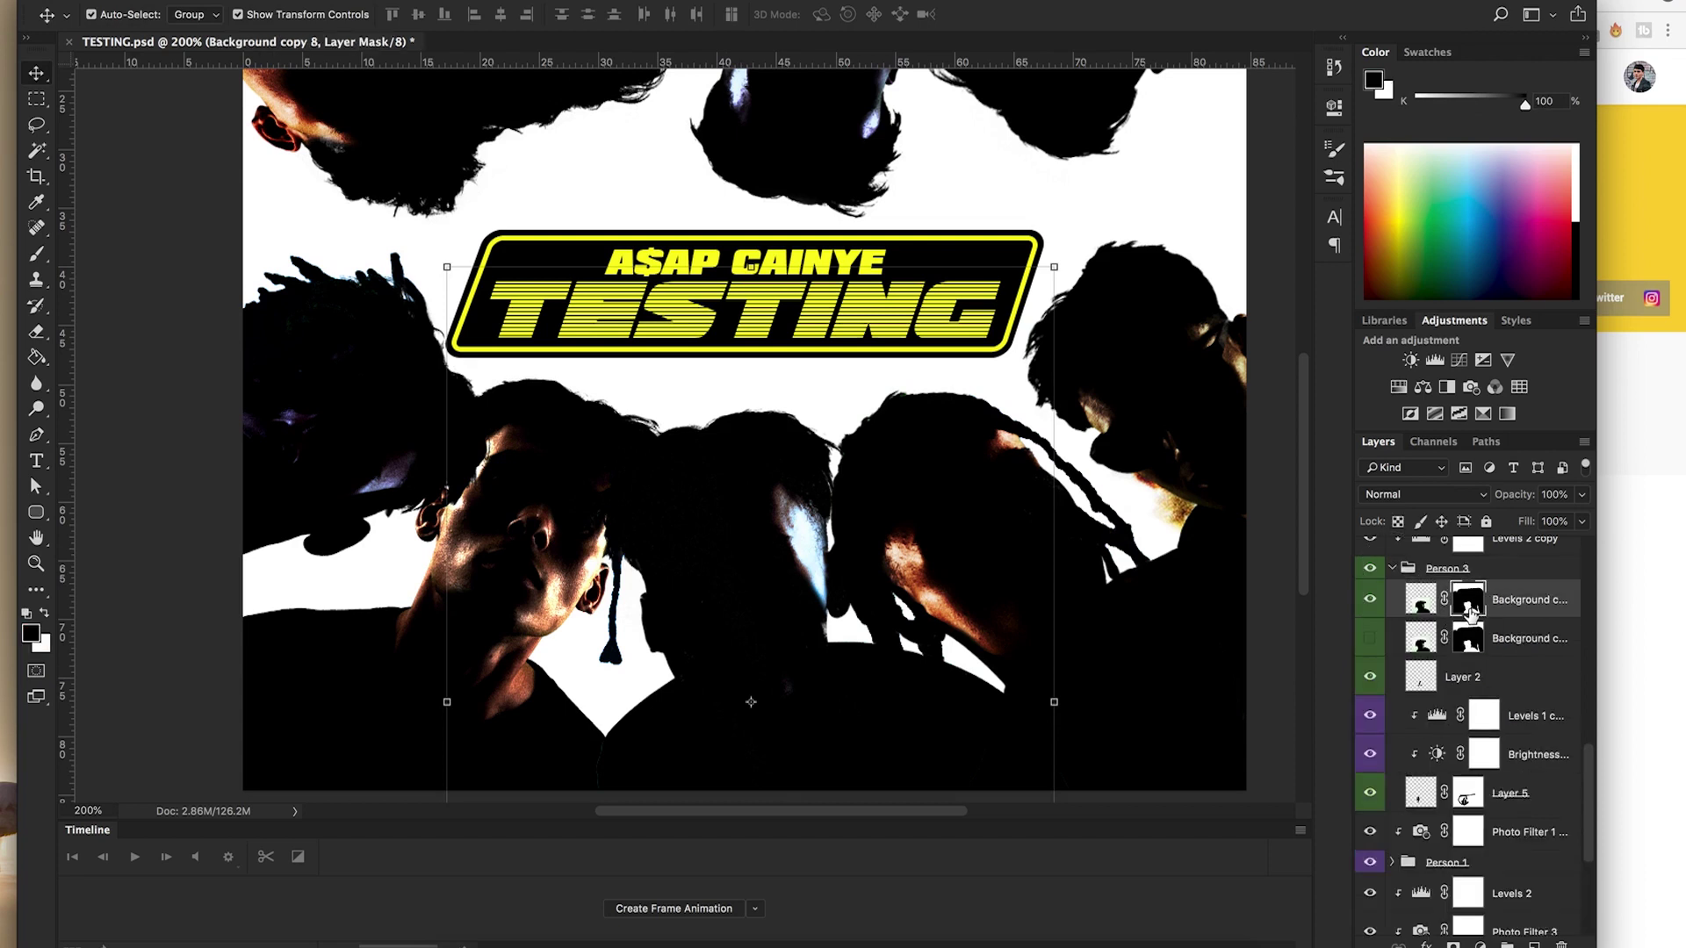
left_click(1370, 600)
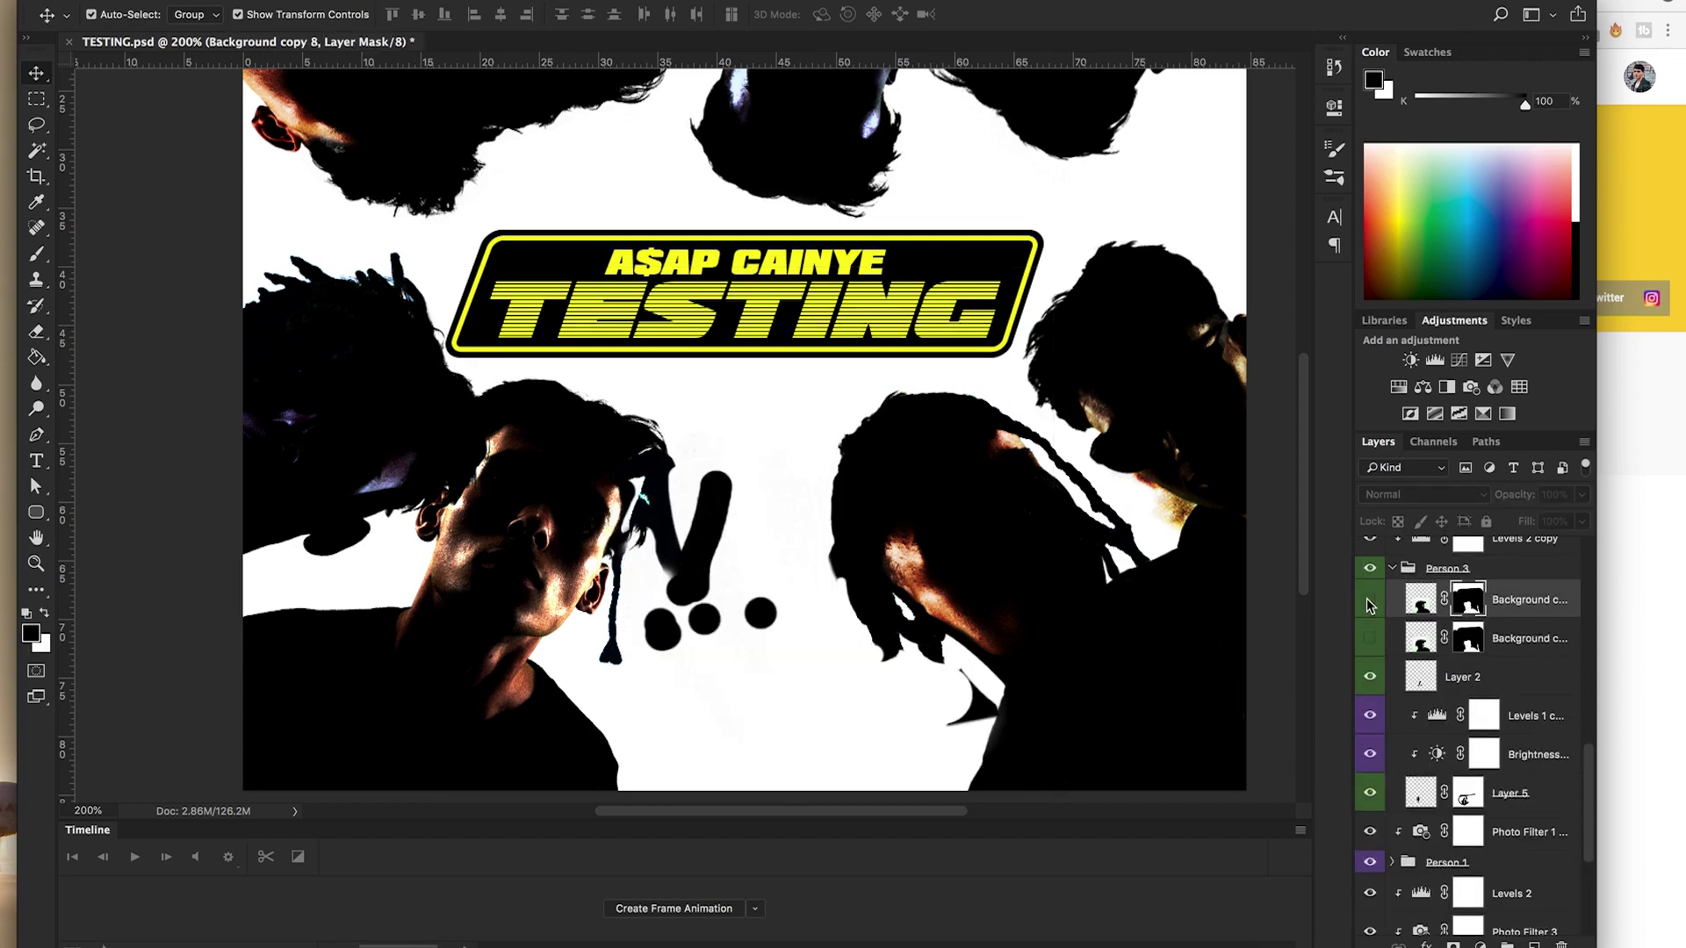
left_click(1370, 602)
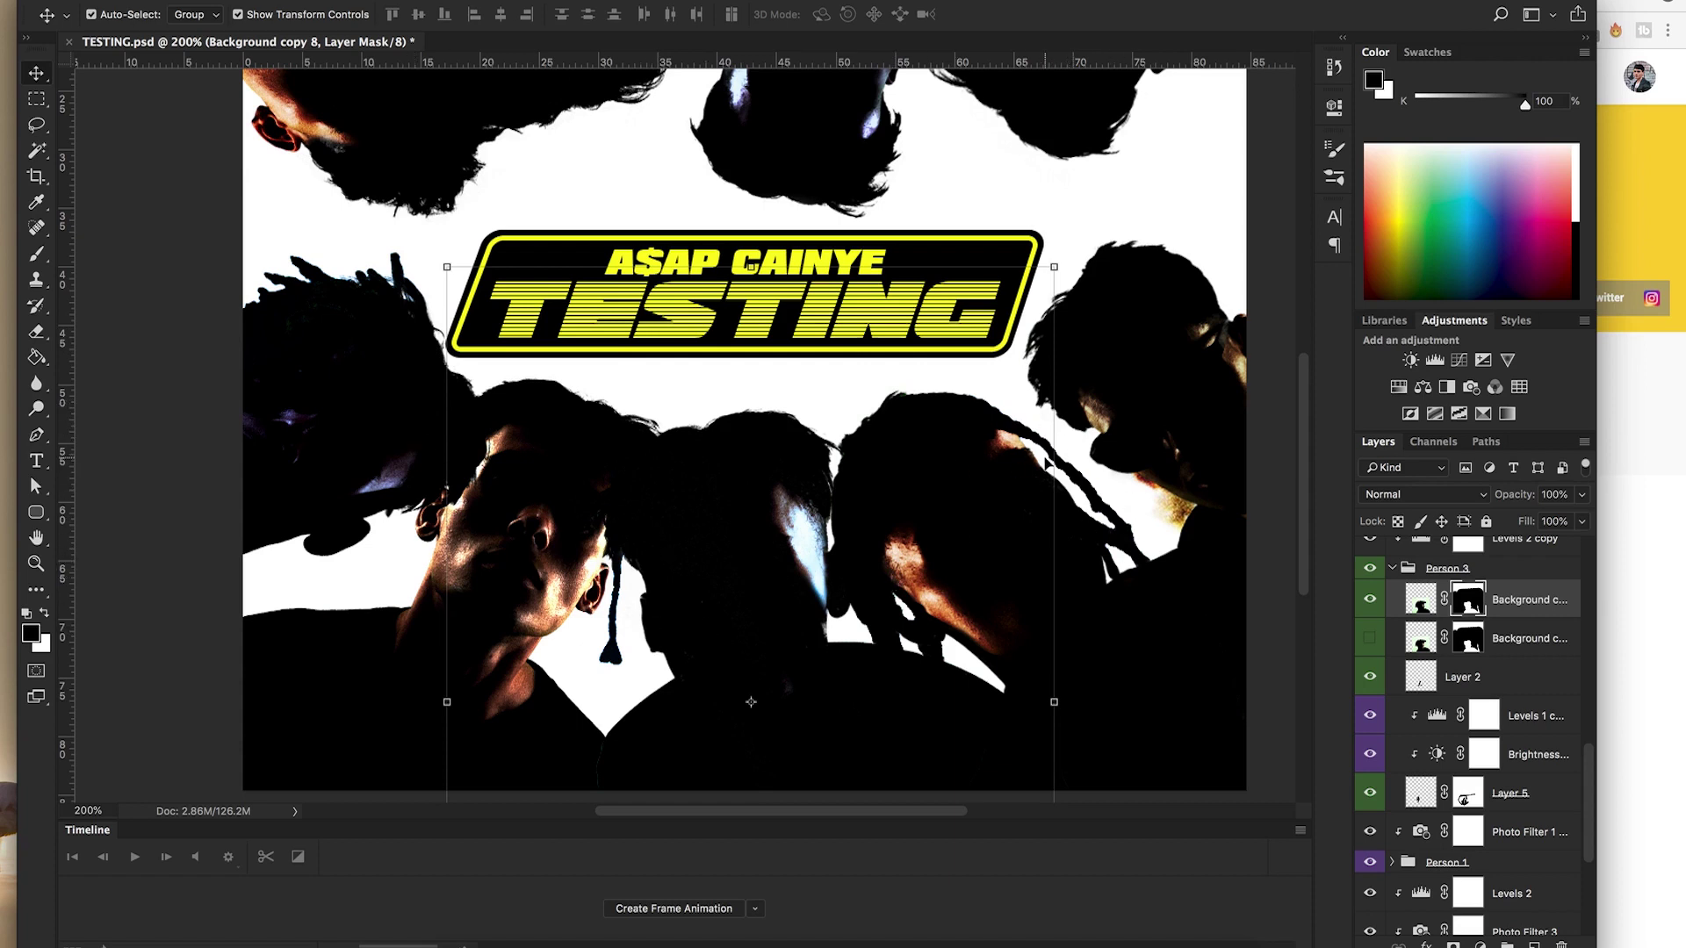
left_click_drag(873, 376, 867, 557)
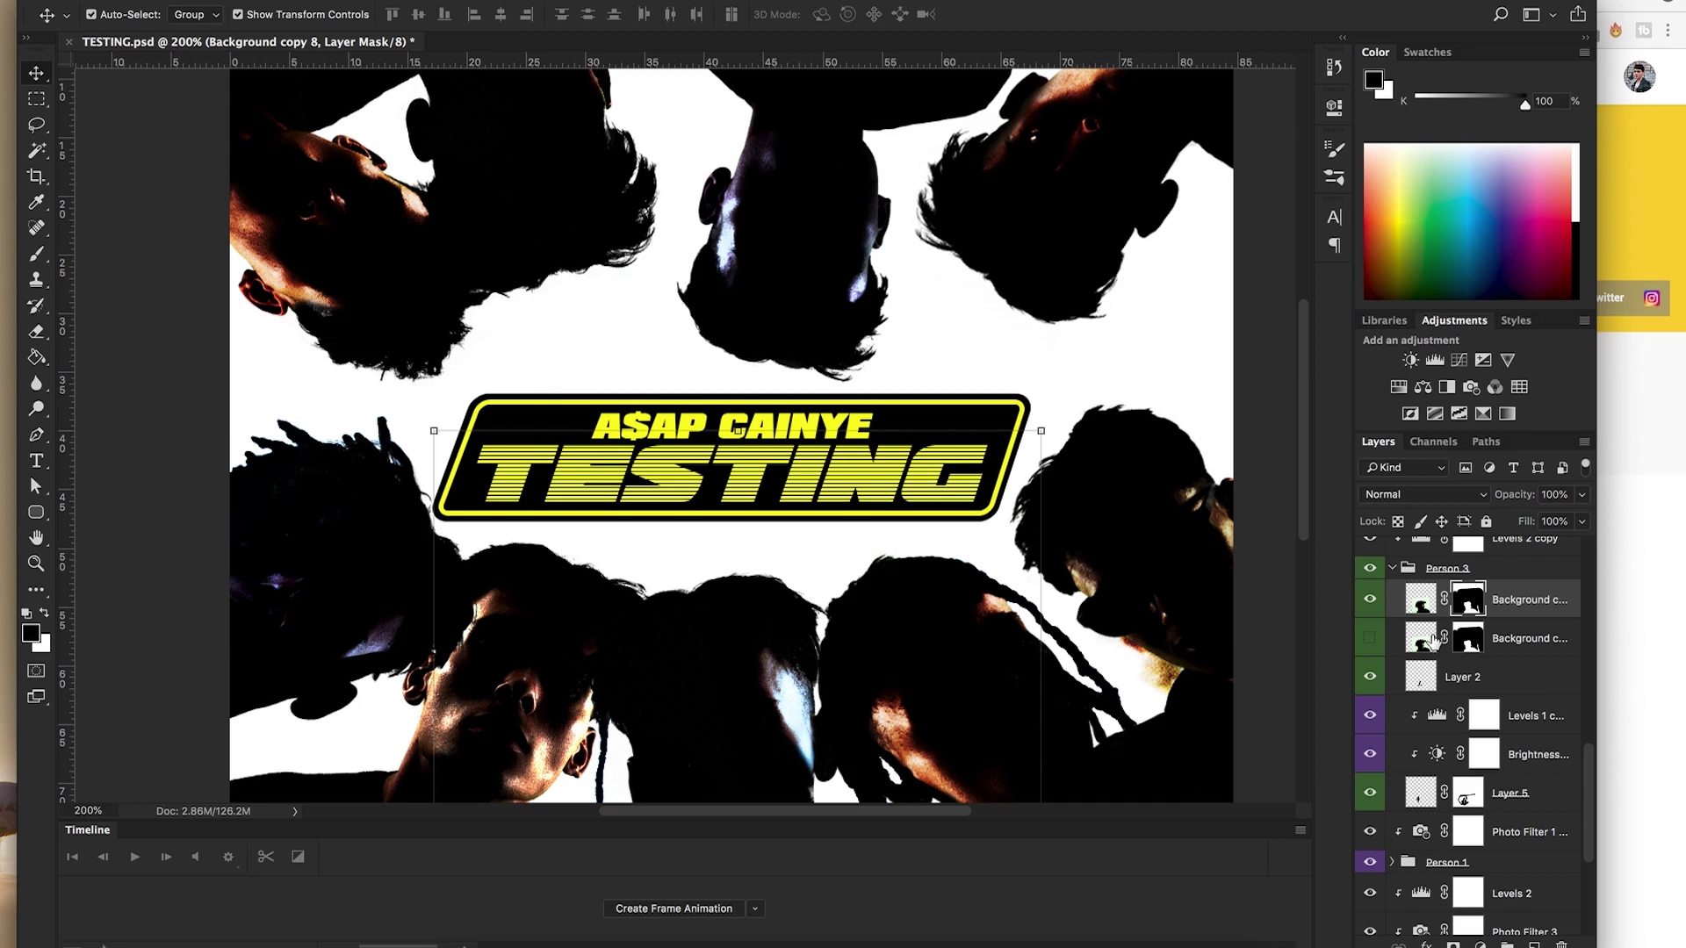
Preview the dark grainy Curves 1 copy 6 layer, then switch it back off.
scroll(1433, 641, "up", 10)
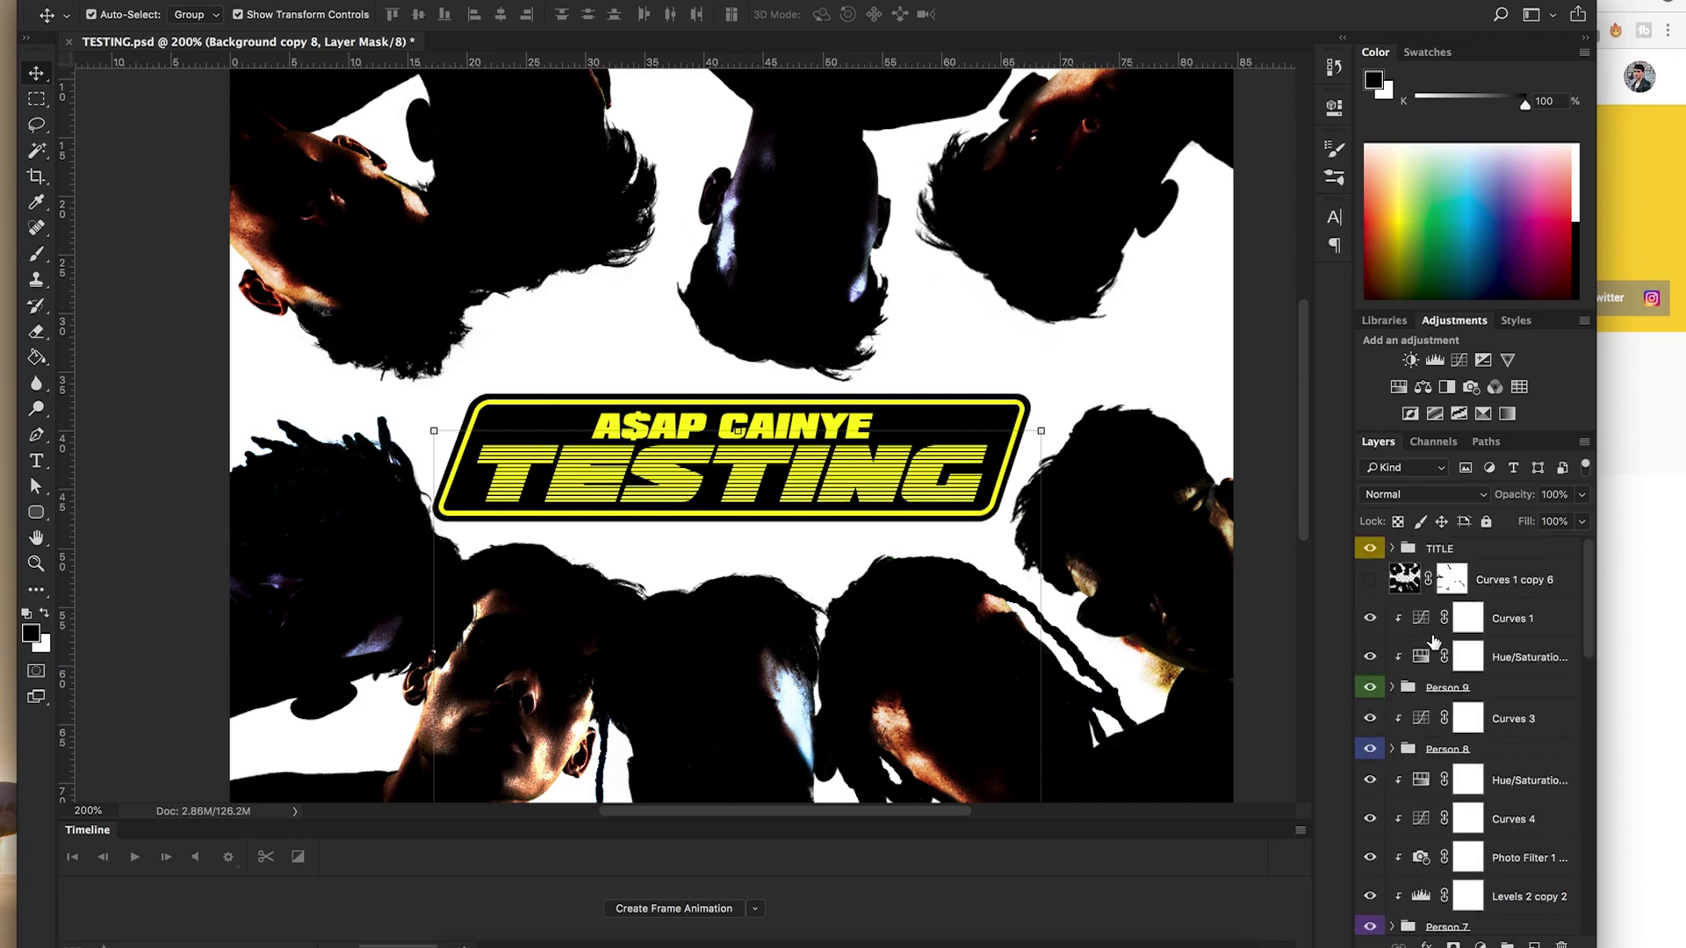
left_click(1370, 581)
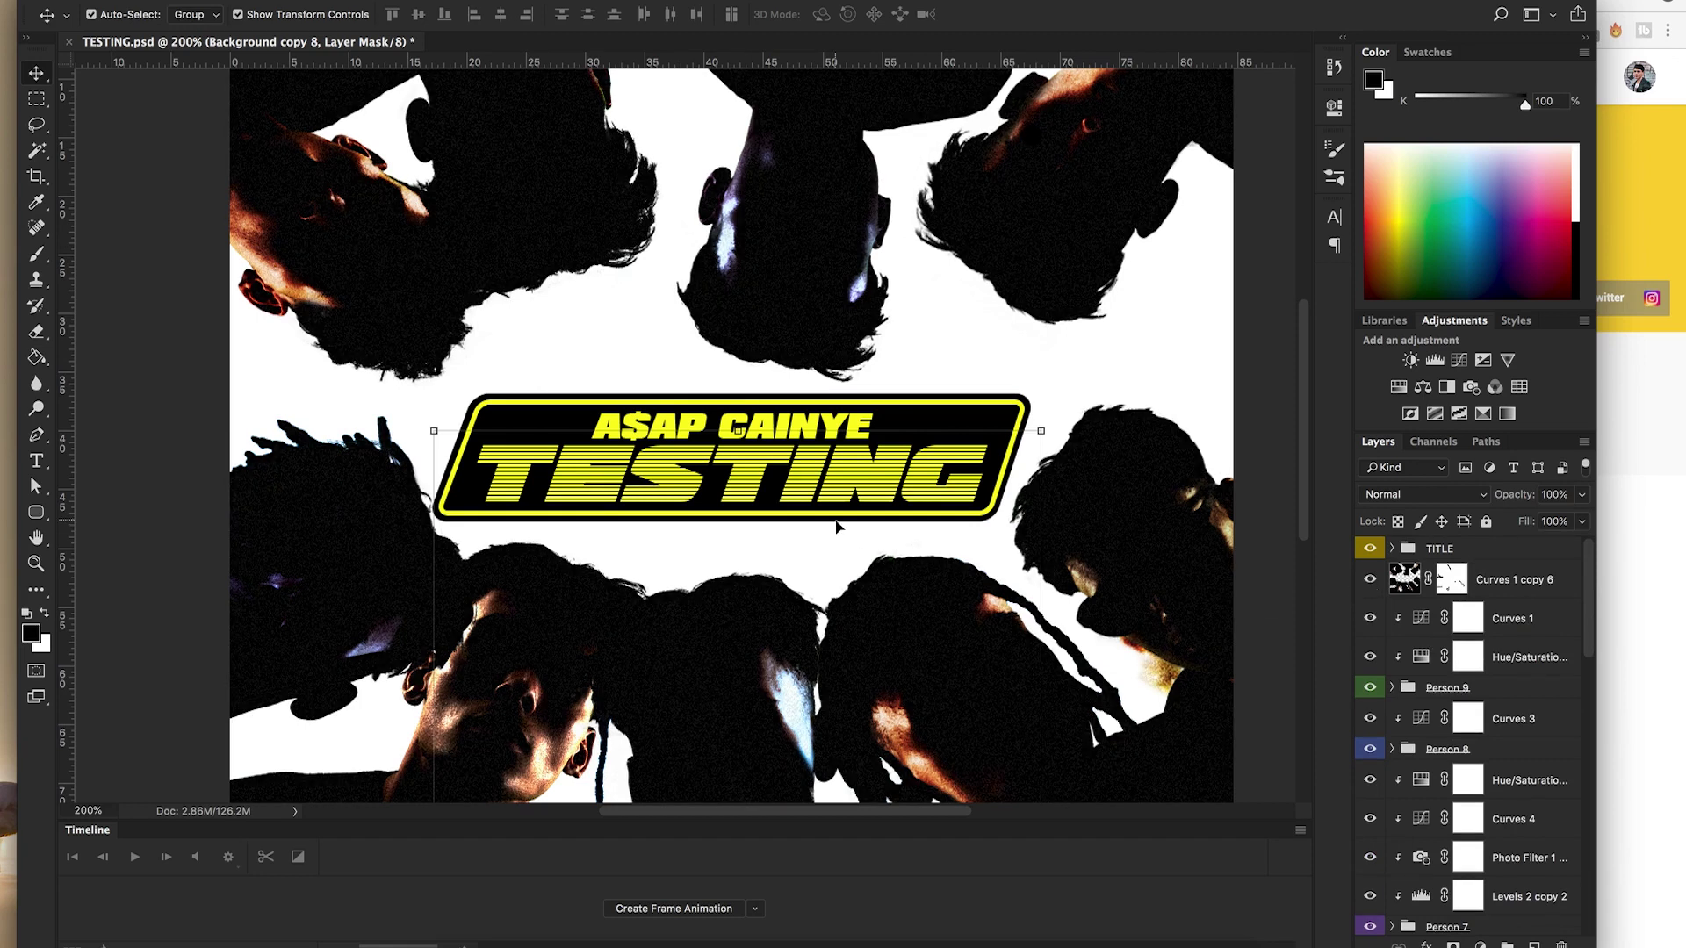
left_click_drag(836, 520, 793, 445)
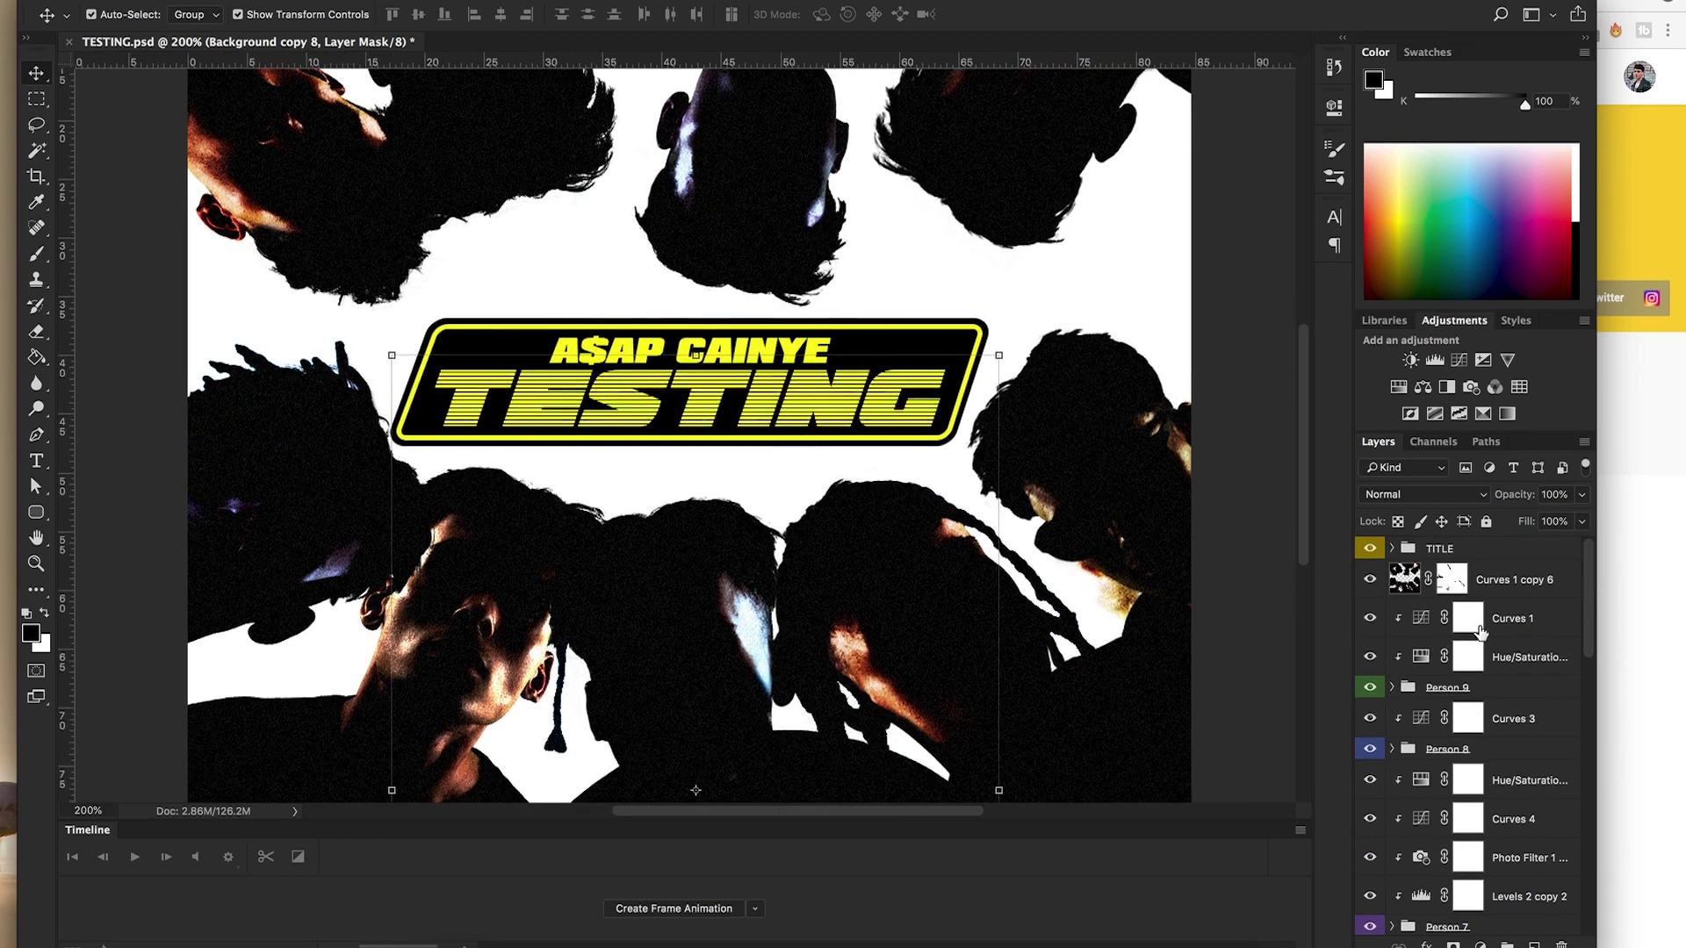
left_click(1370, 580)
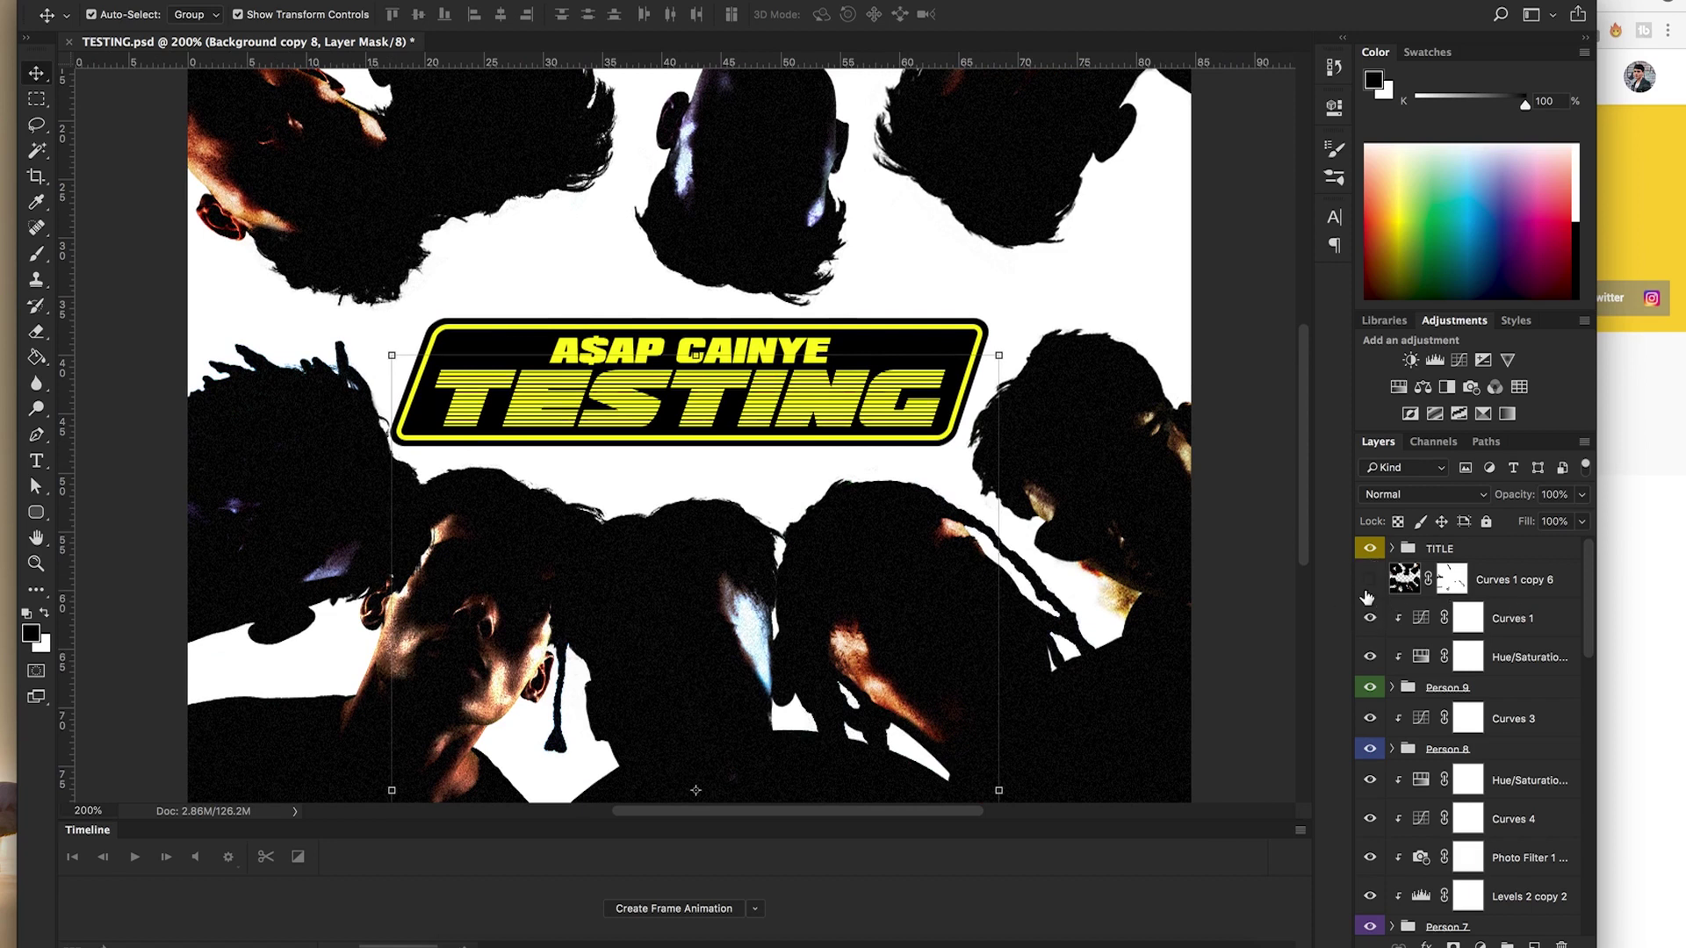
Select every layer from Curves 1 down to the bottom of the stack.
left_click(1529, 620)
scroll(1529, 620, "down", 10)
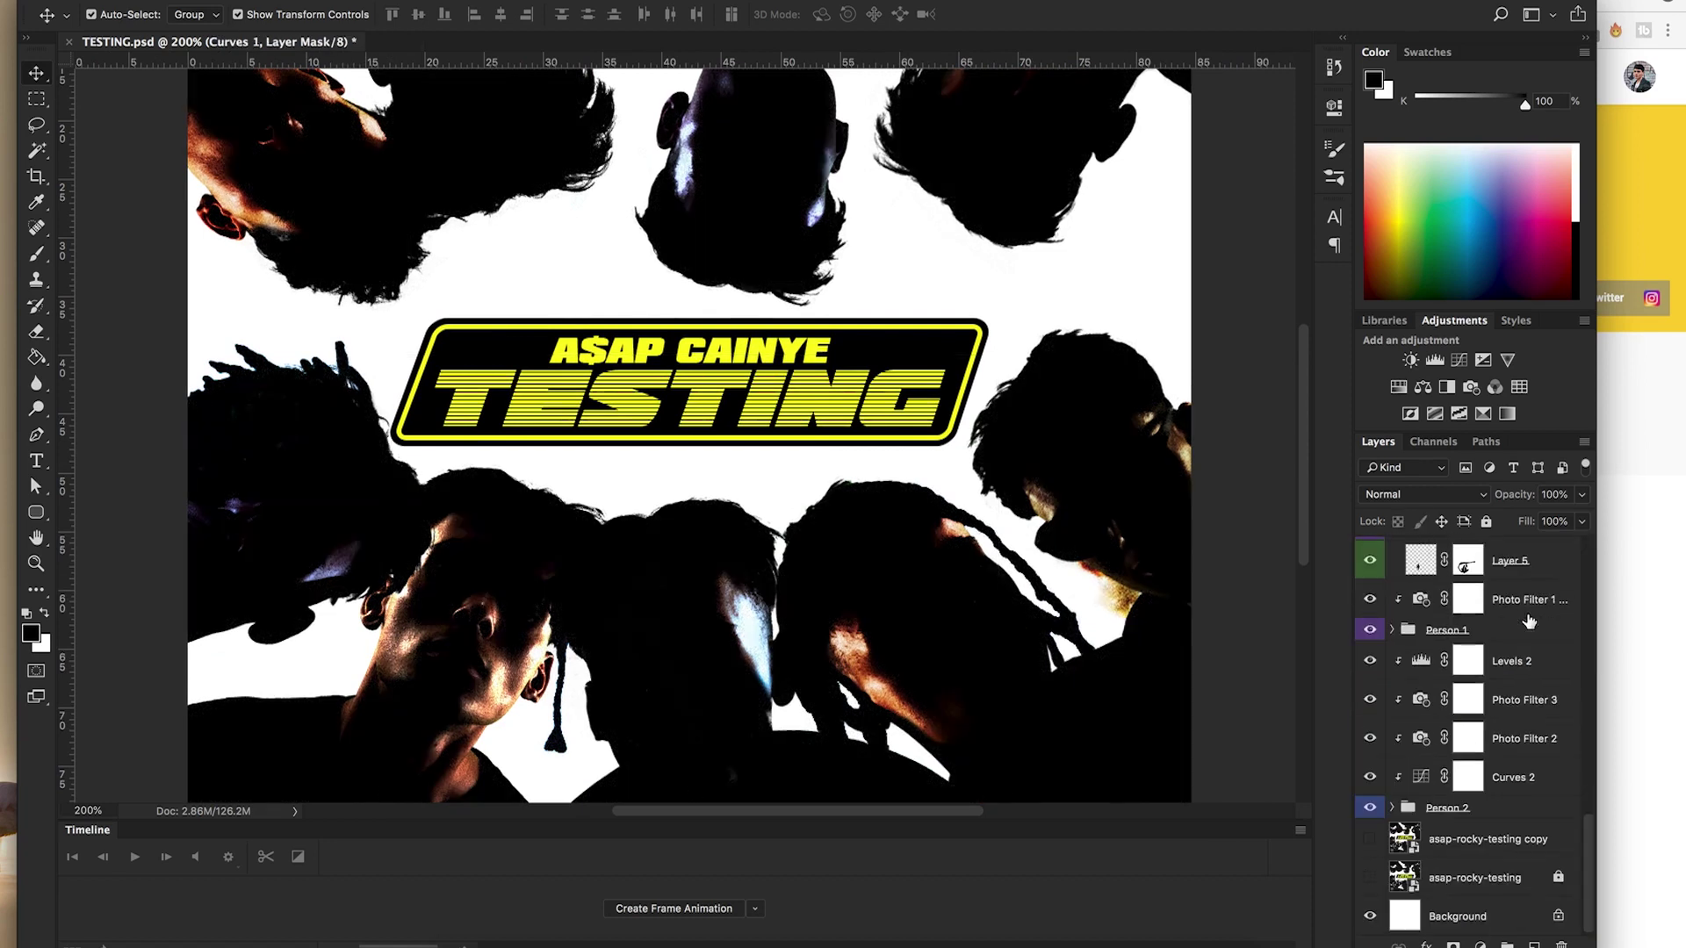
left_click(1520, 795, "shift")
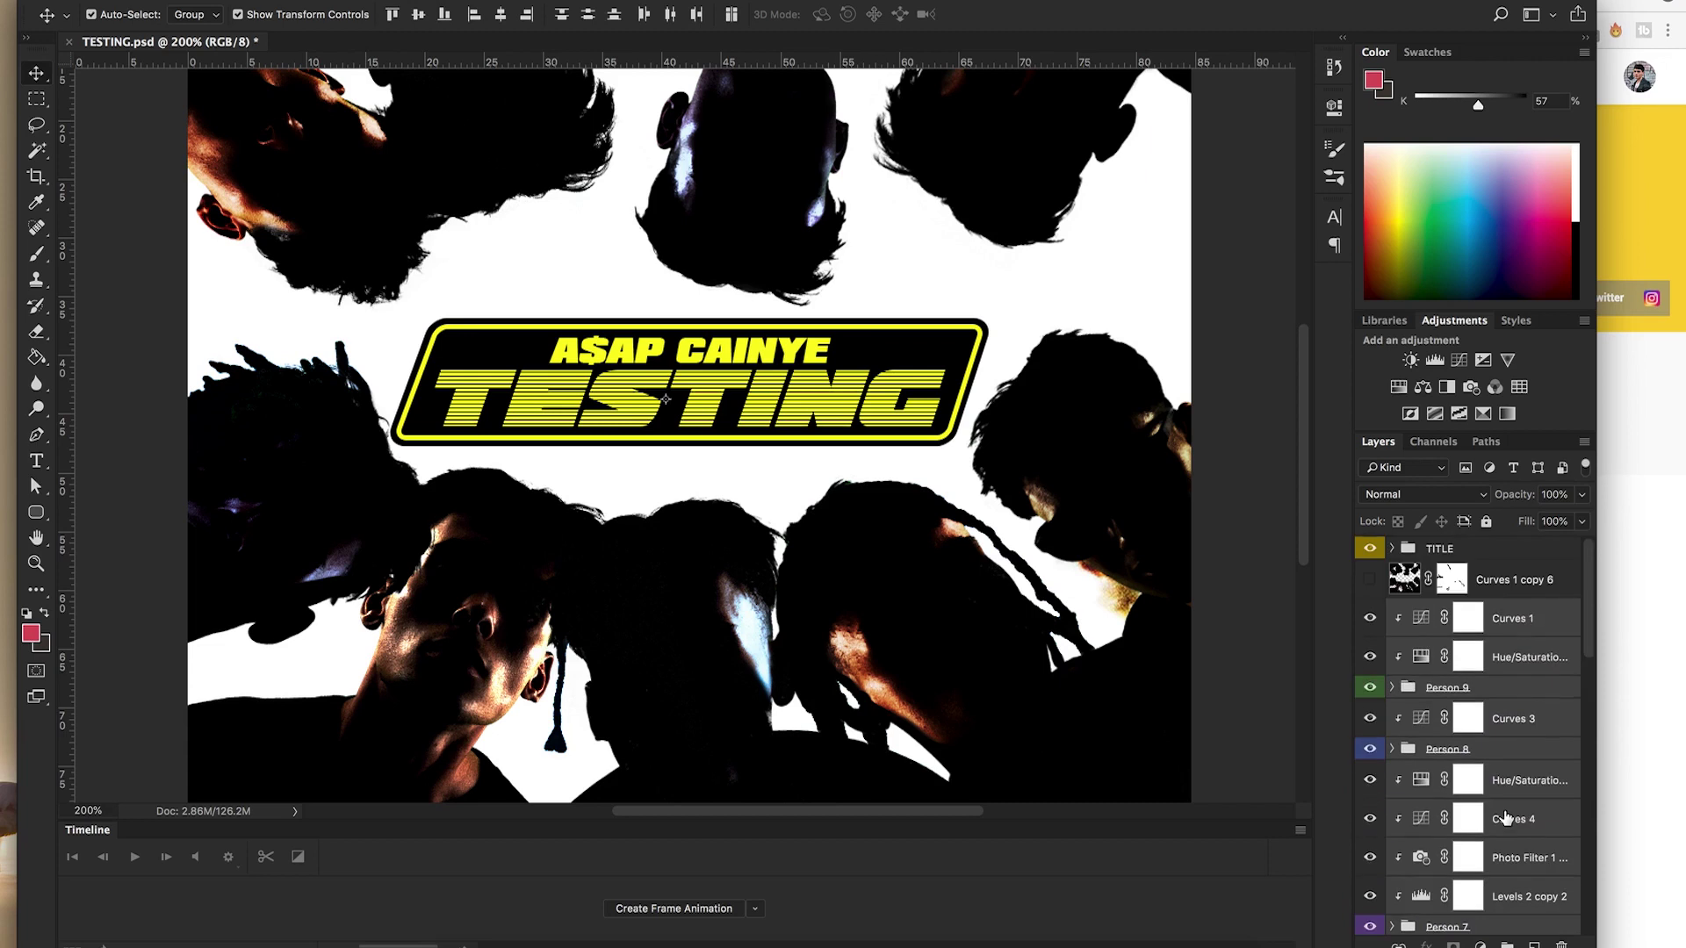
Merge the selected layers and make the merged Curves 1 copy 6 layer visible.
right_click(1526, 668)
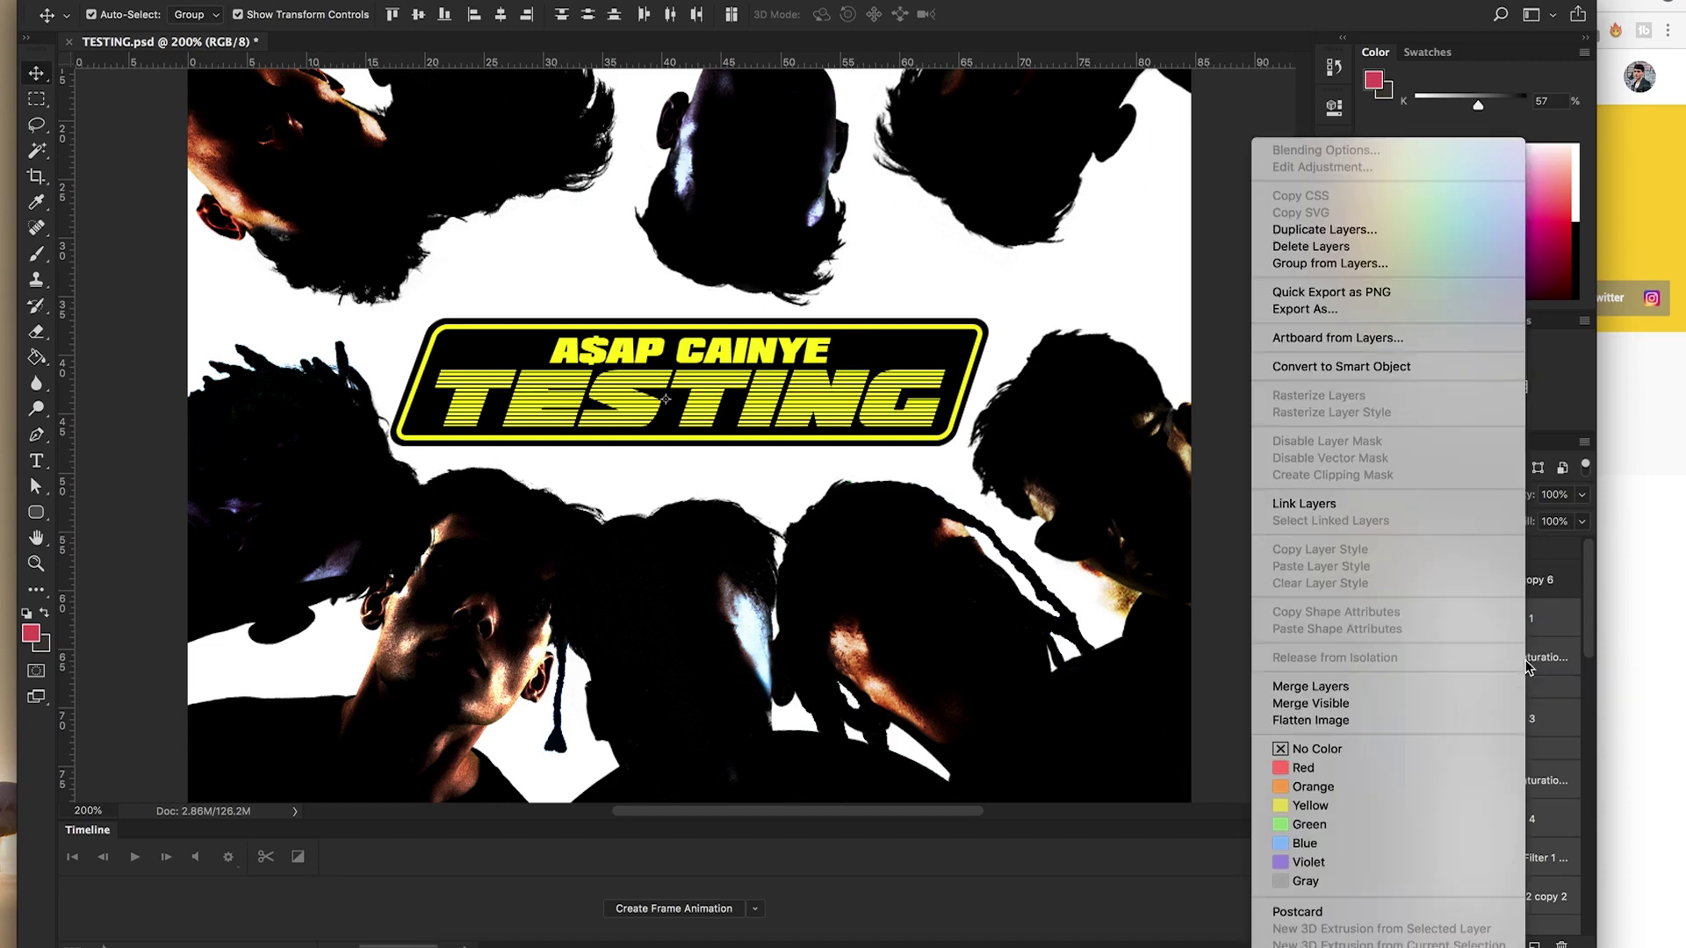
left_click(1376, 696)
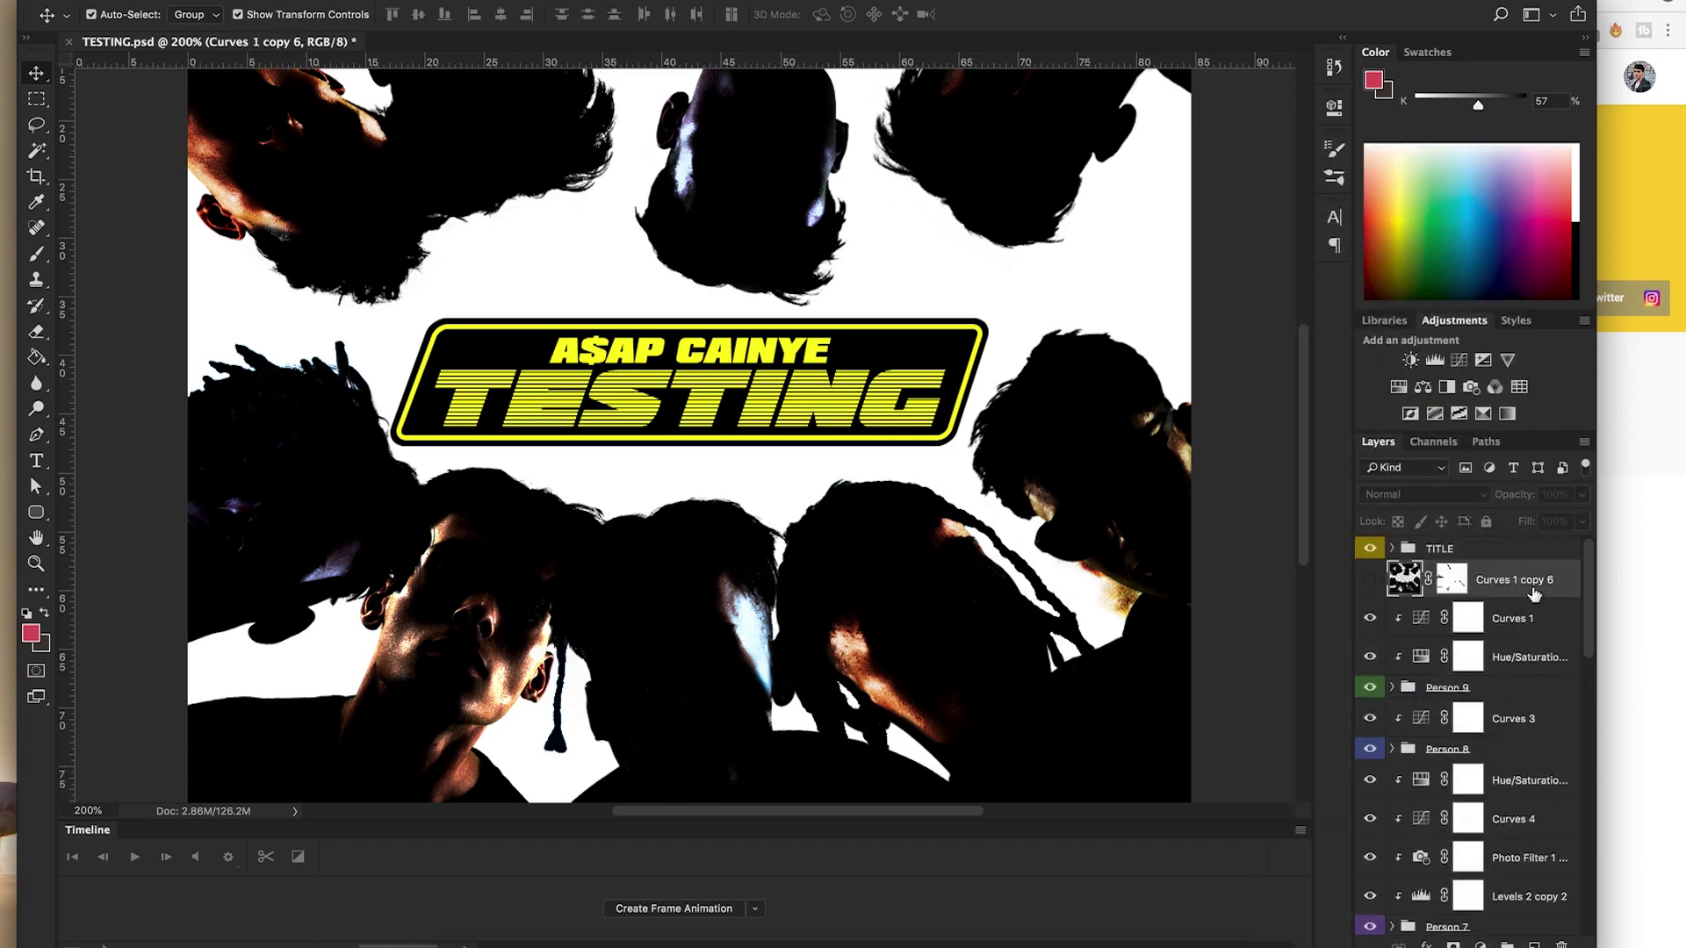
left_click(1370, 580)
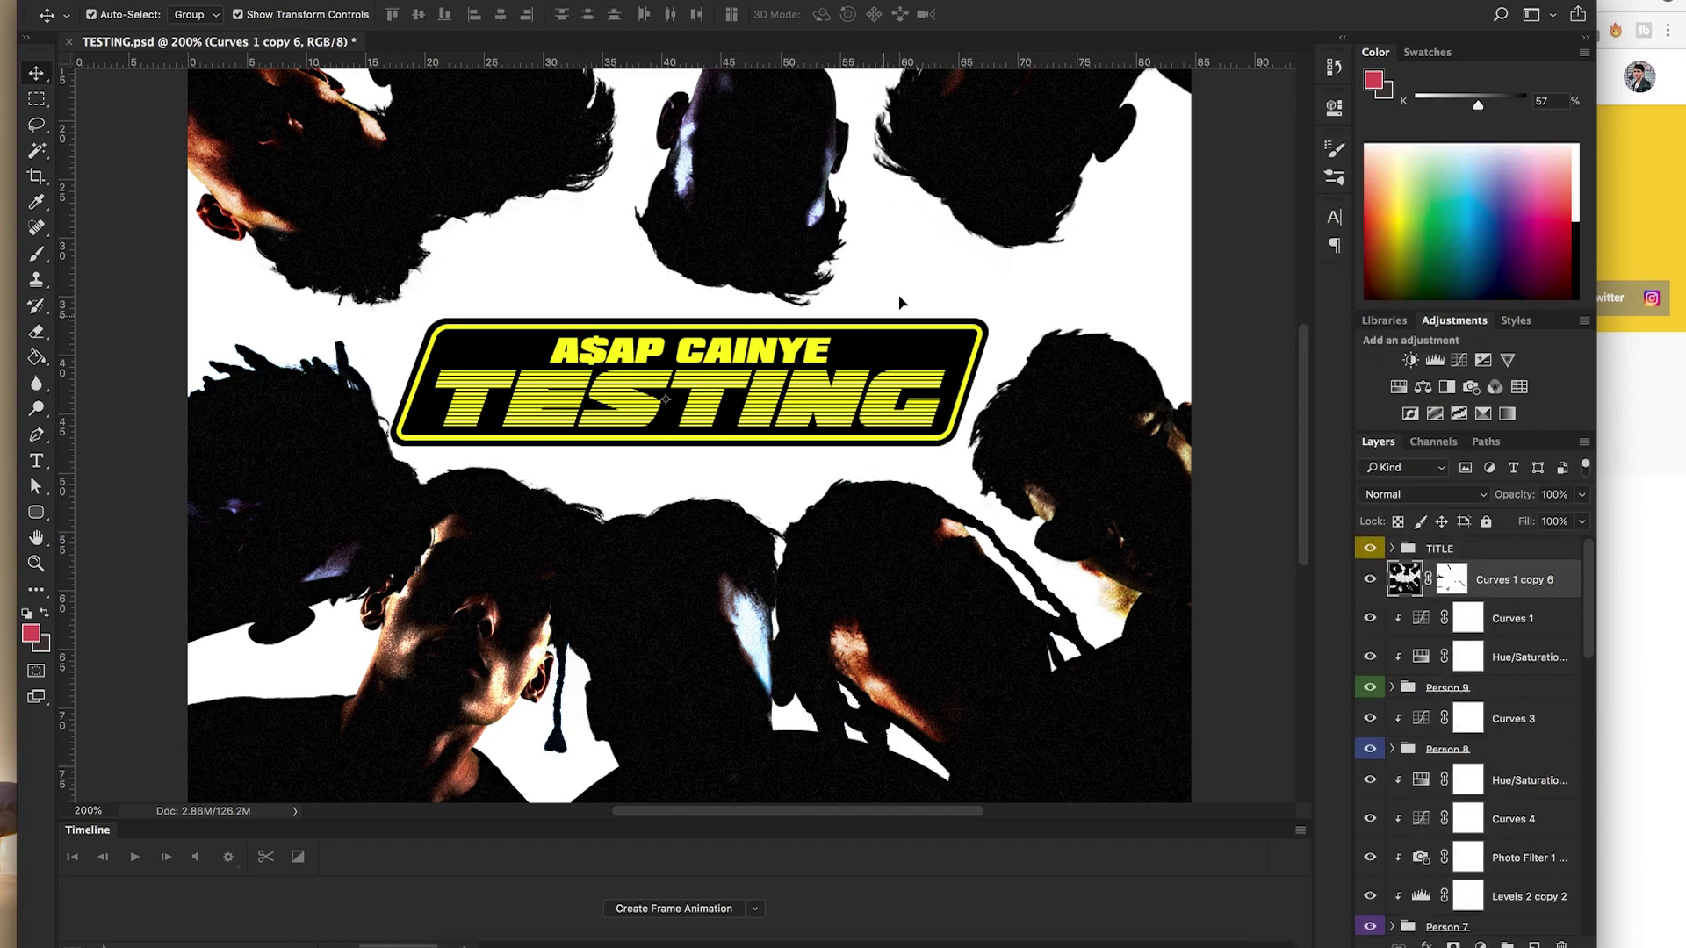
left_click_drag(896, 293, 908, 425)
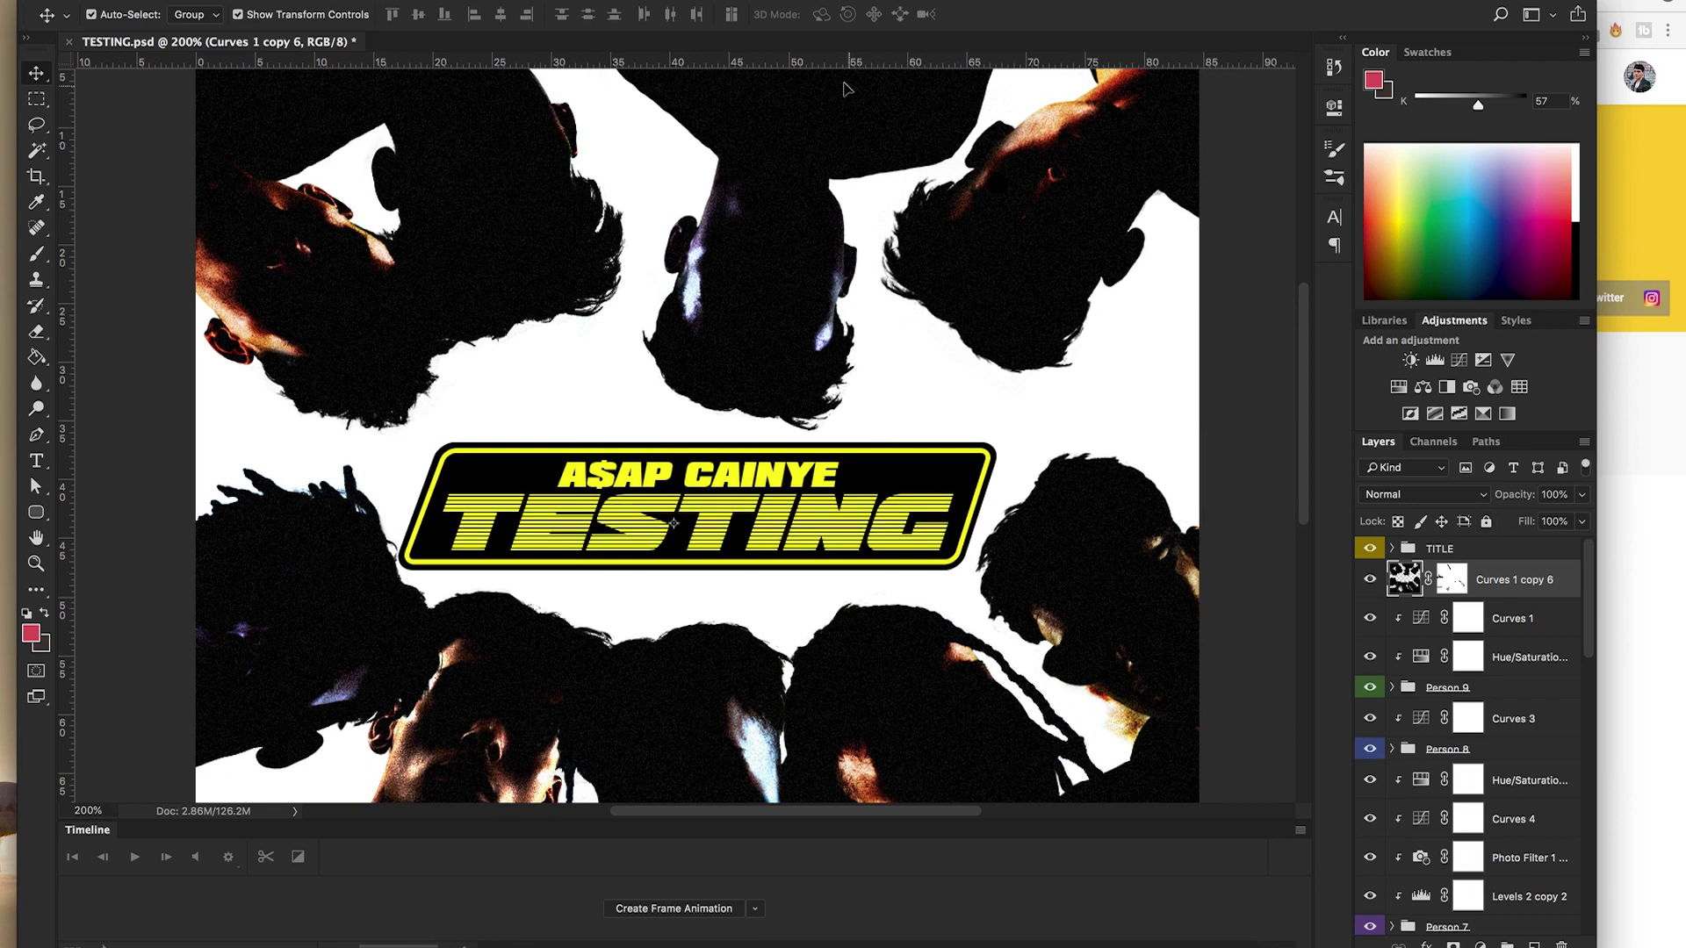
left_click(479, 0)
left_click(479, 0)
Apply Add Noise at 4%, Uniform, Monochromatic to the Curves 1 copy 6 layer.
left_click(481, 2)
mouse_move(591, 263)
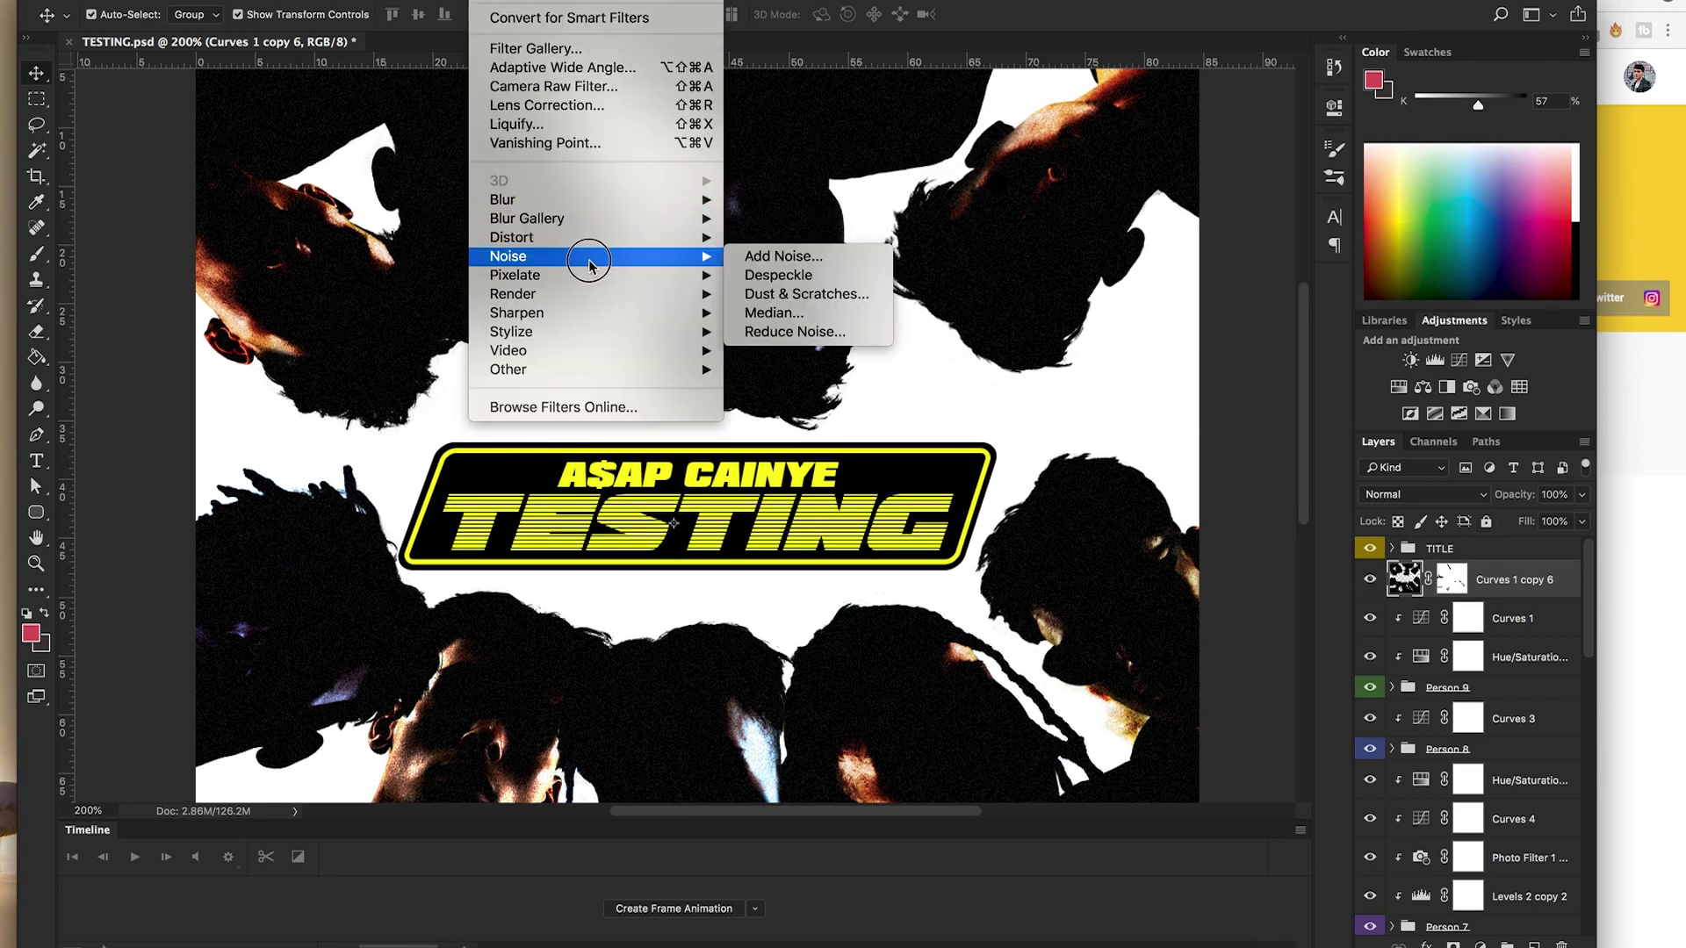
left_click(746, 255)
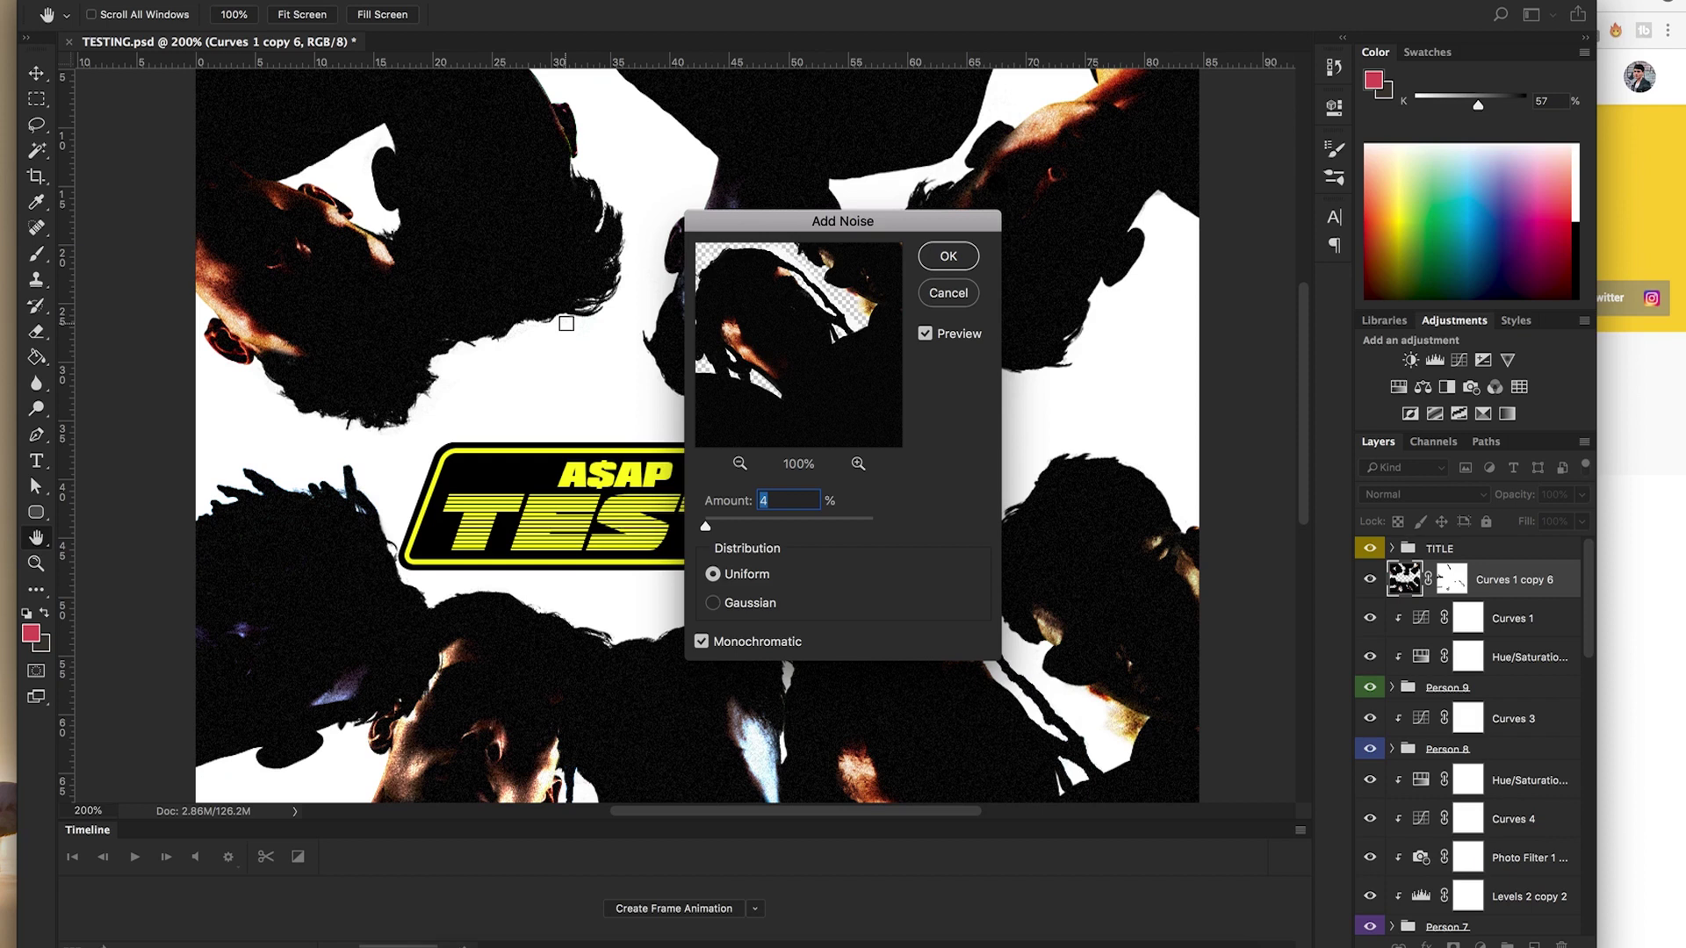
key("Return")
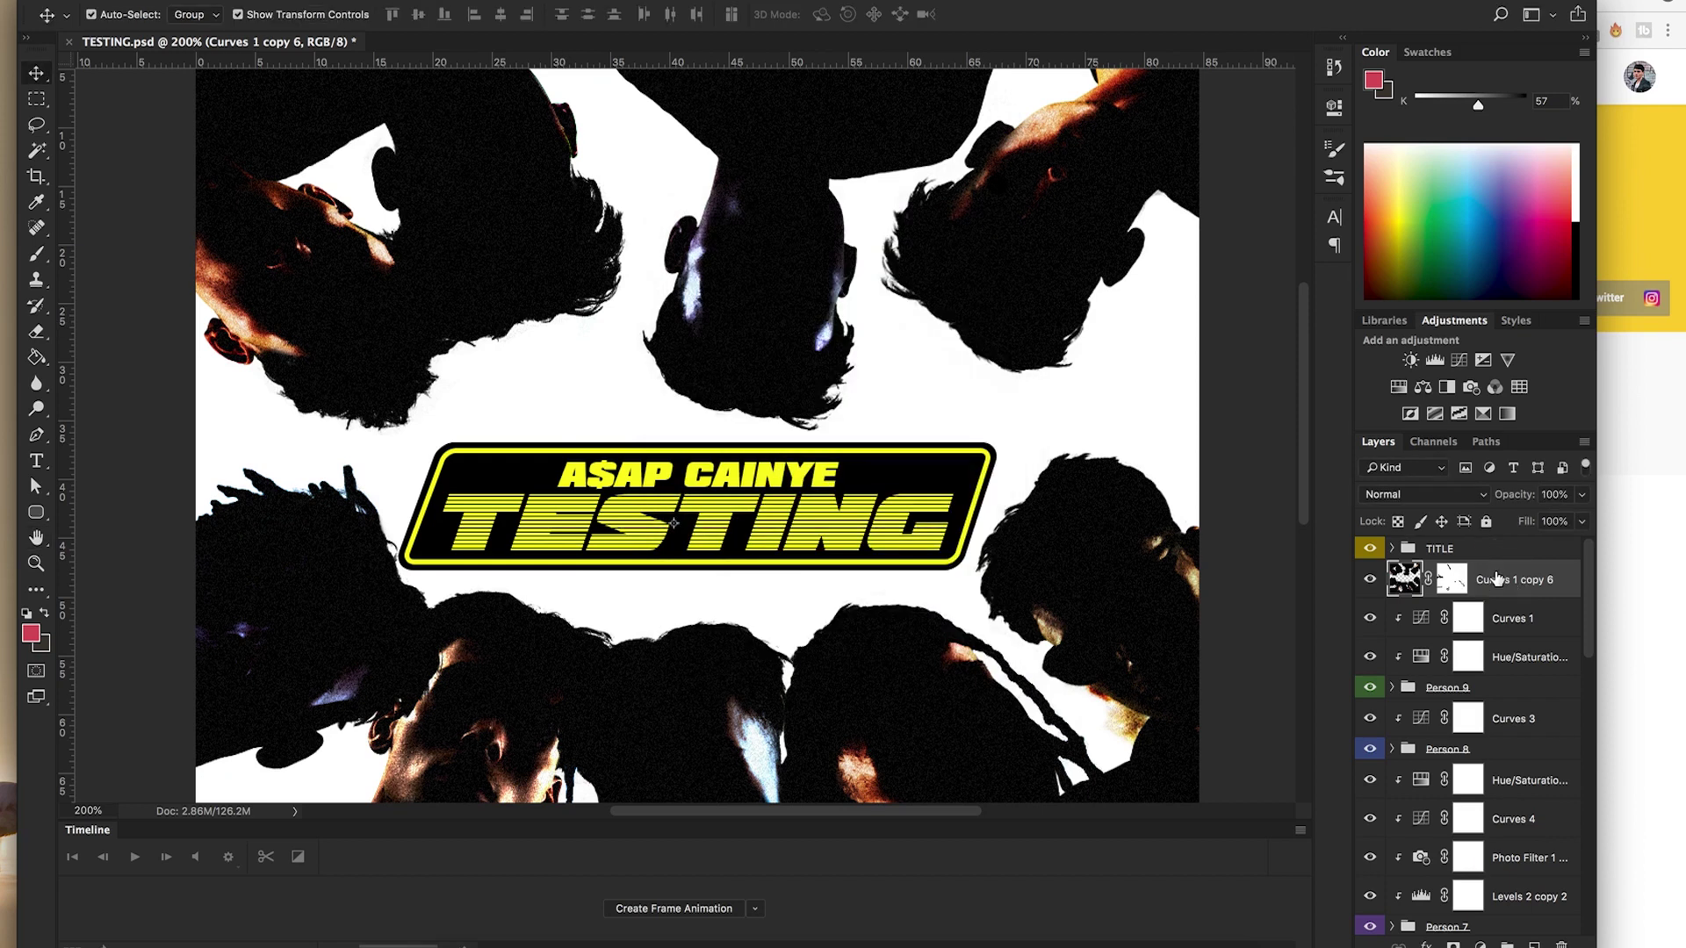
scroll(866, 412, "down", 3)
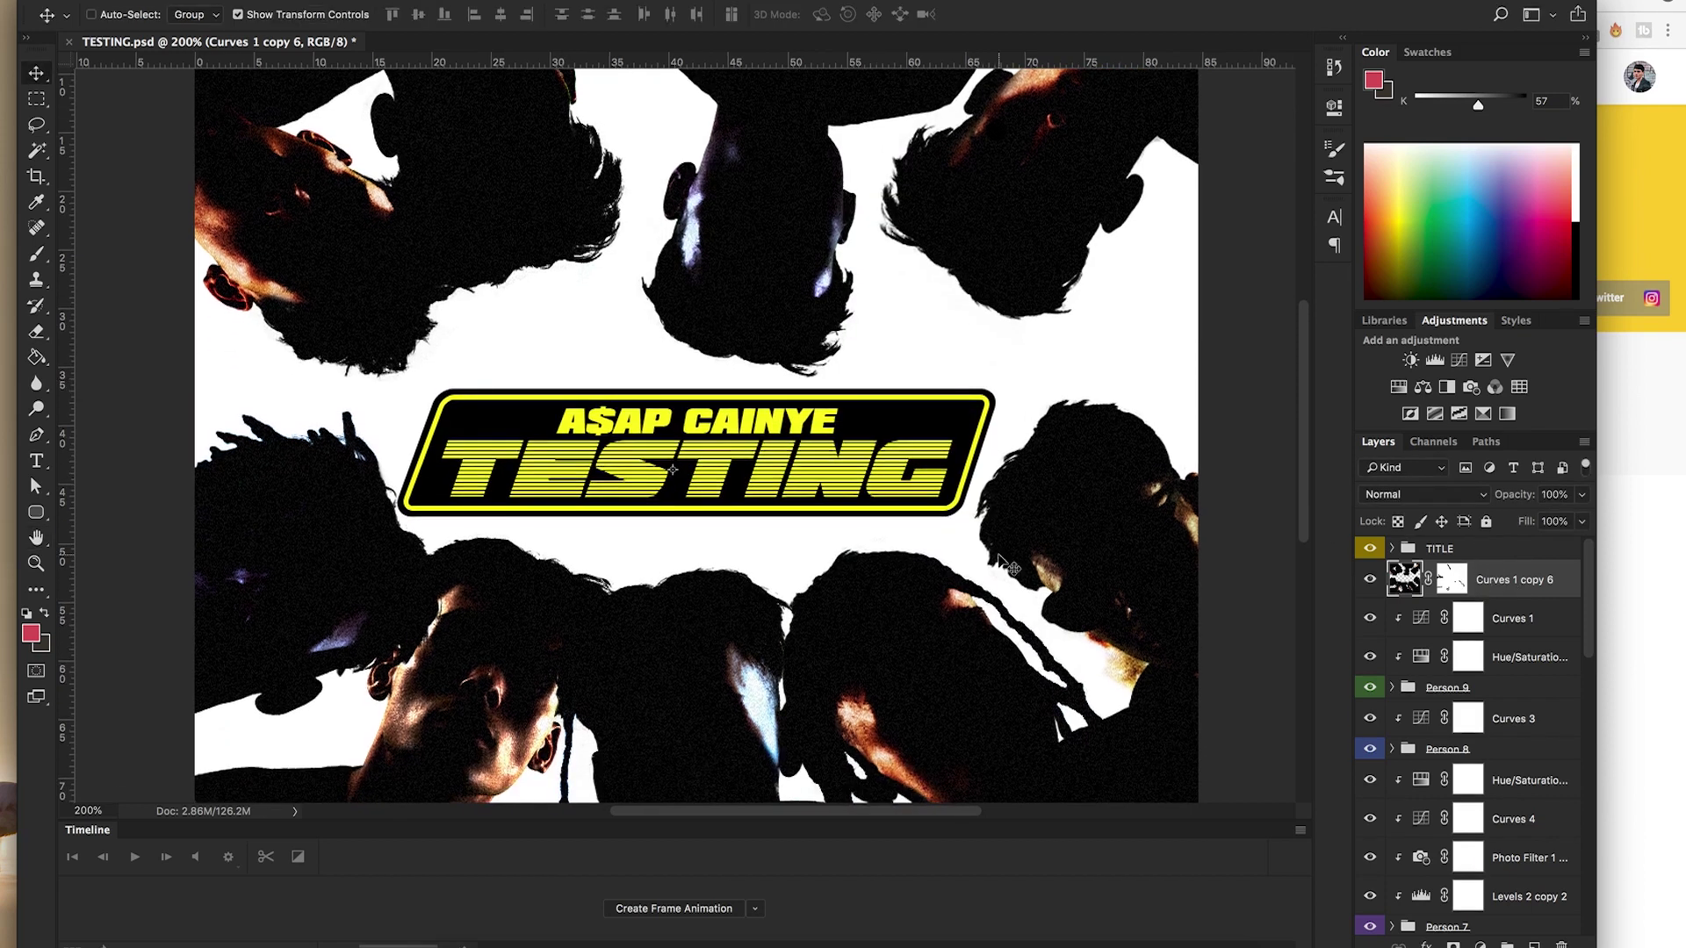
key("super+minus")
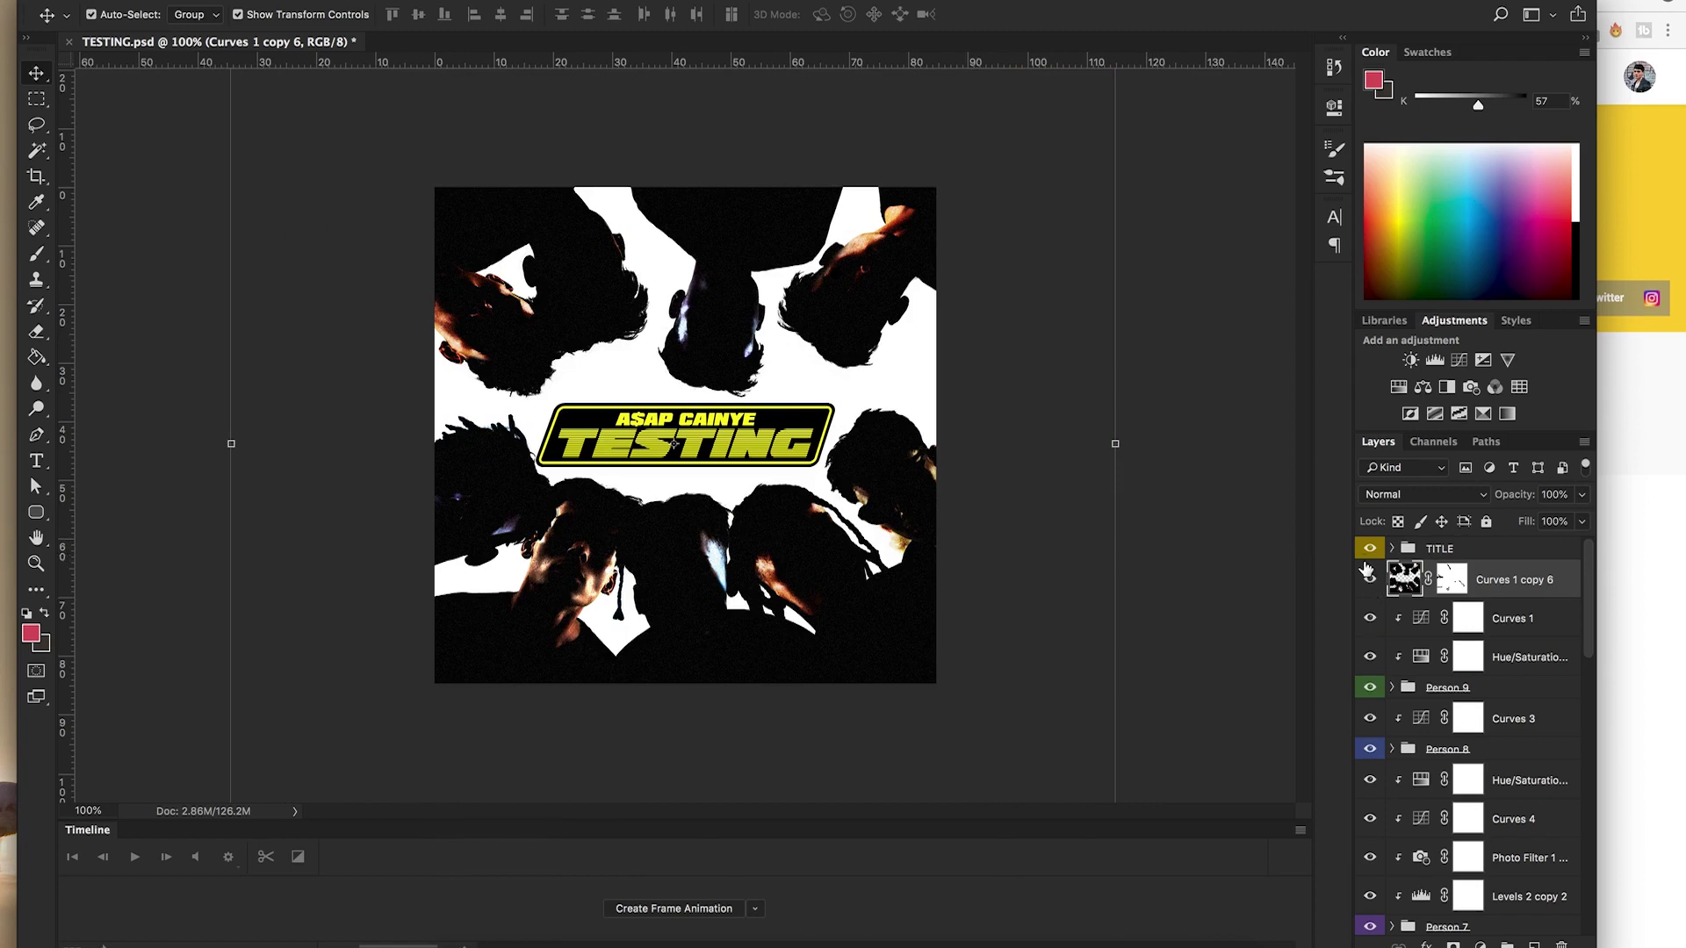
left_click(1371, 550)
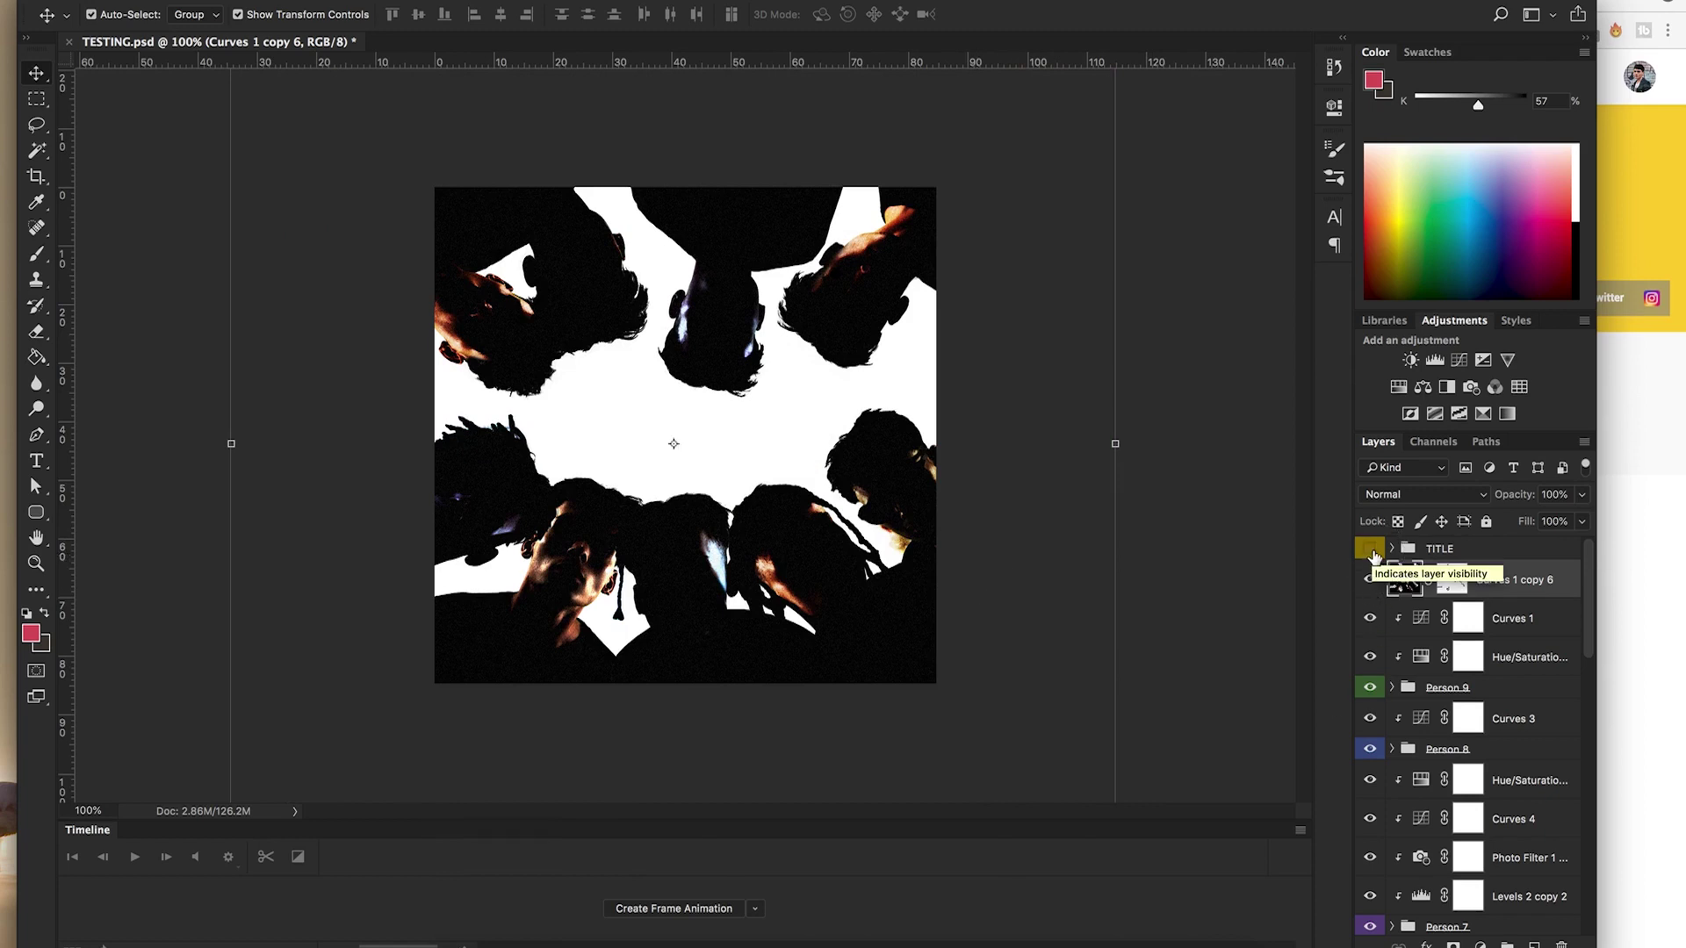
left_click(1371, 549)
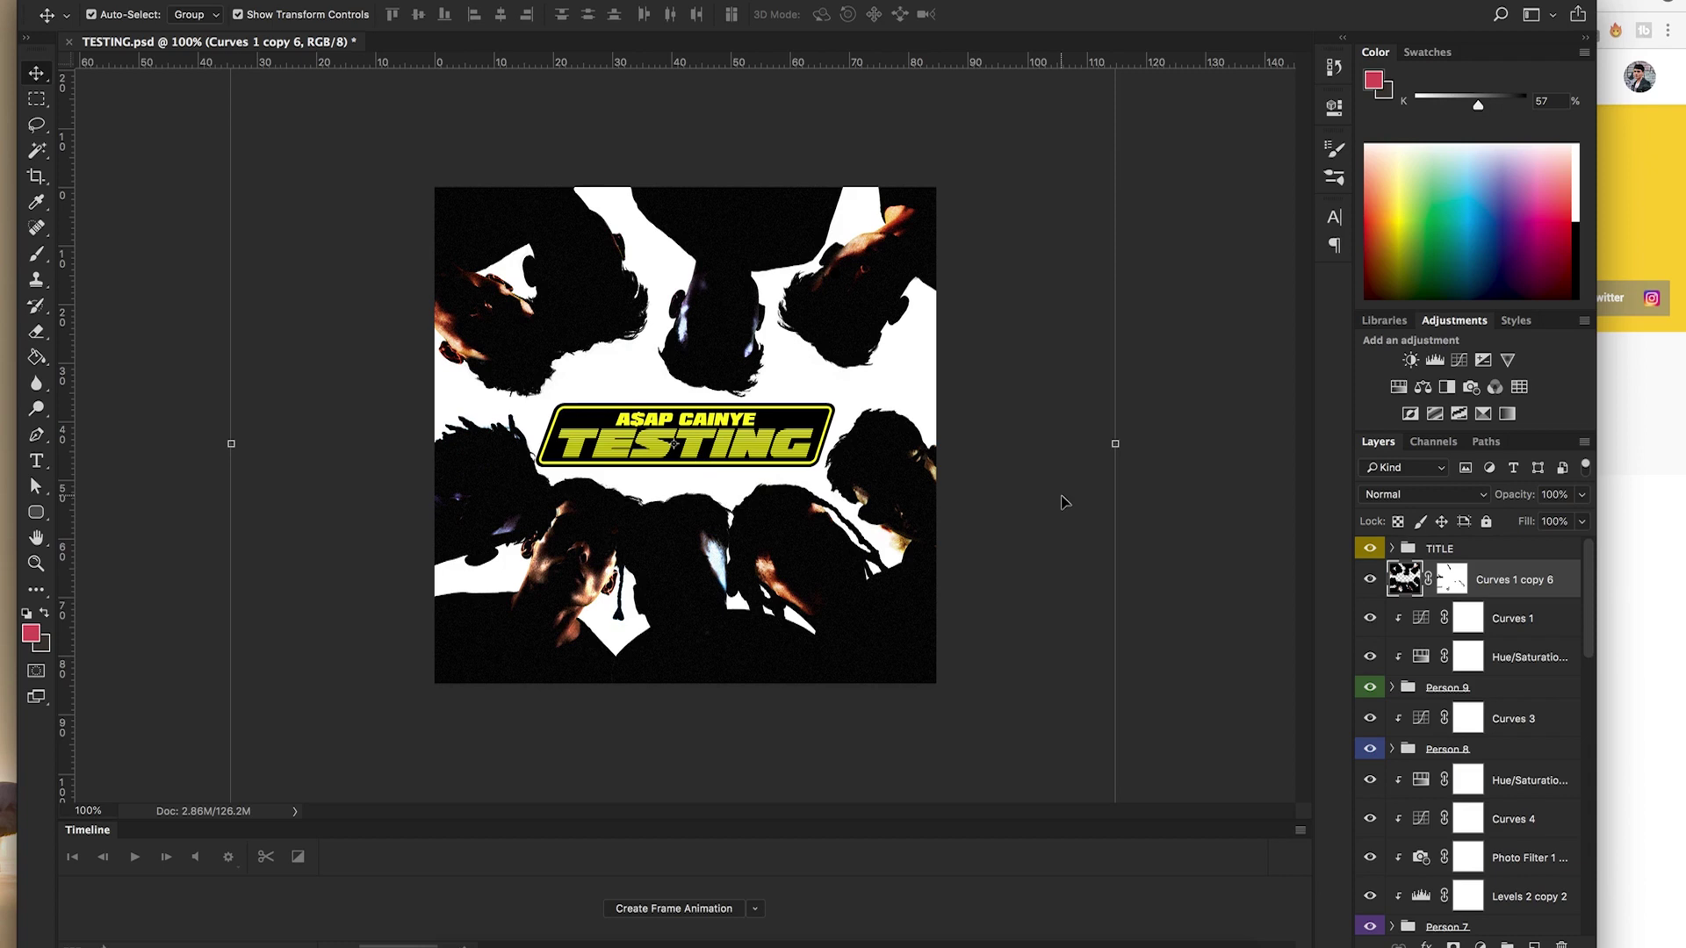
key("super+equal")
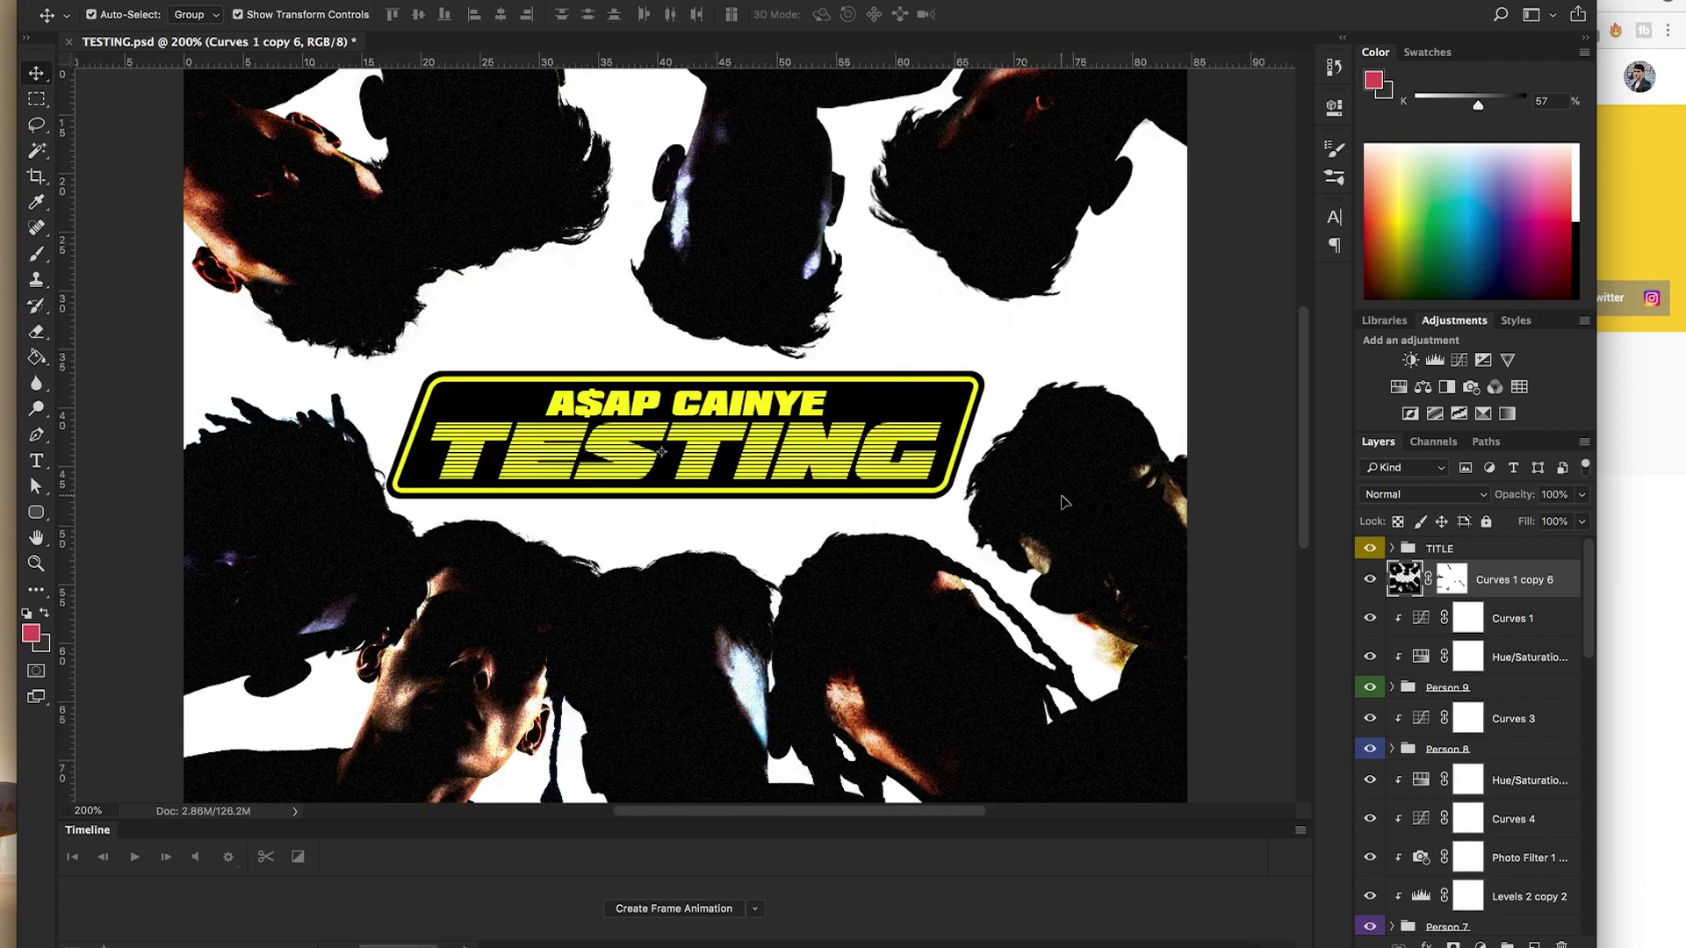
Zoom in to 300% on the TESTING badge to inspect the film grain.
key("super+equal")
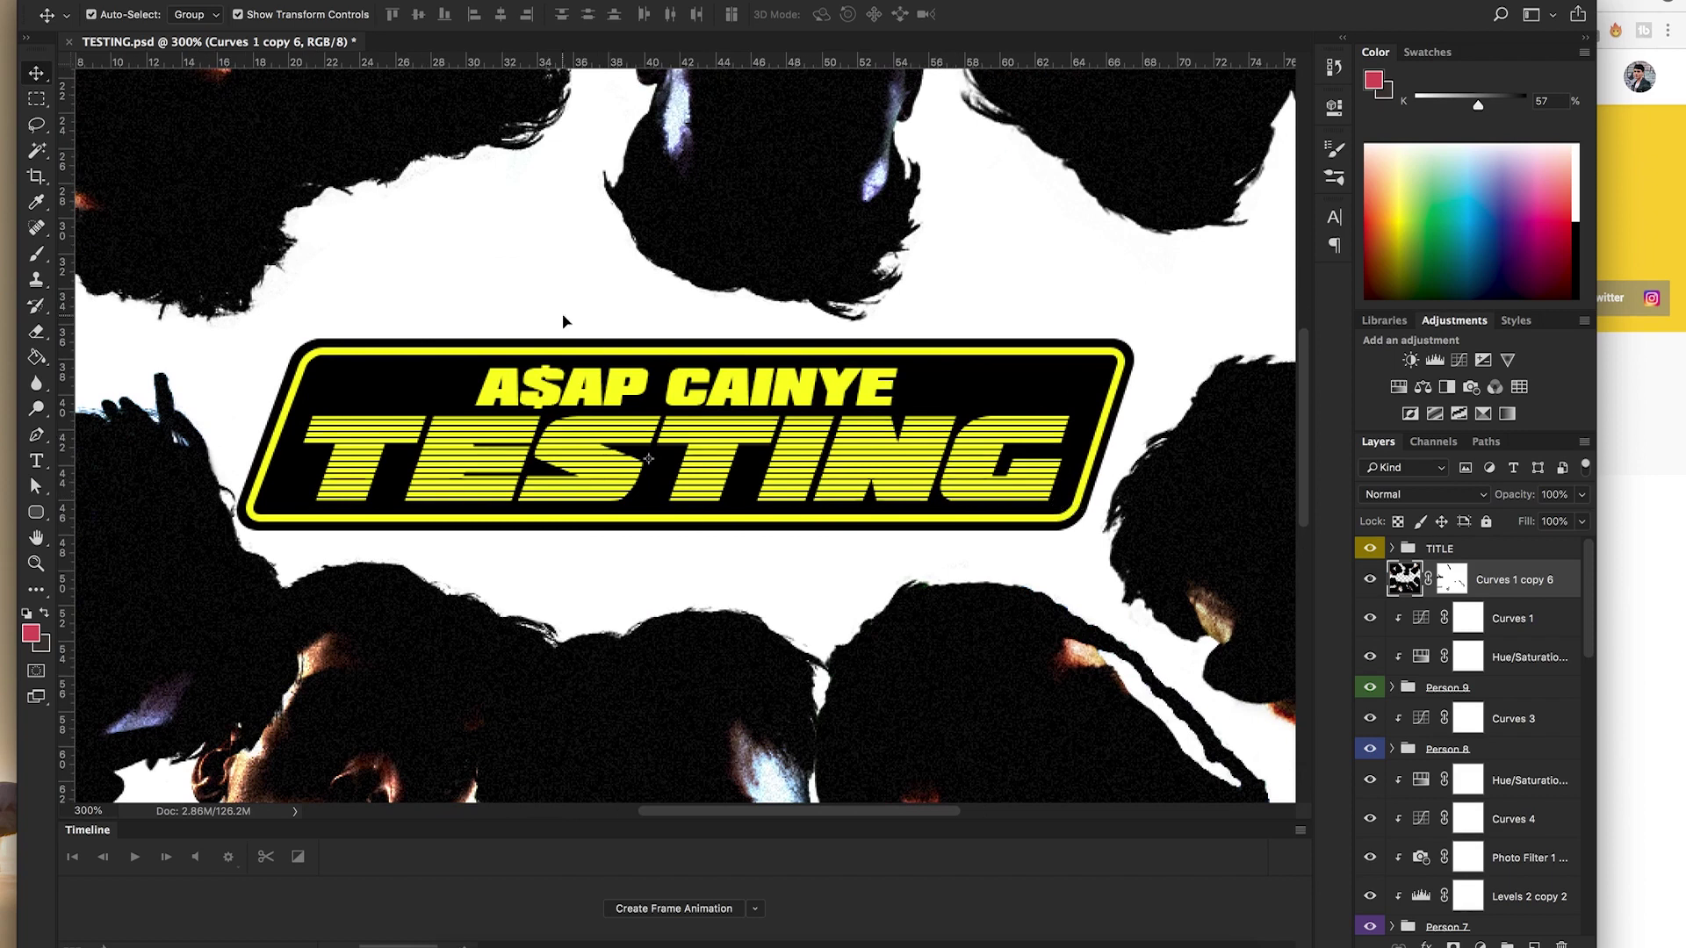